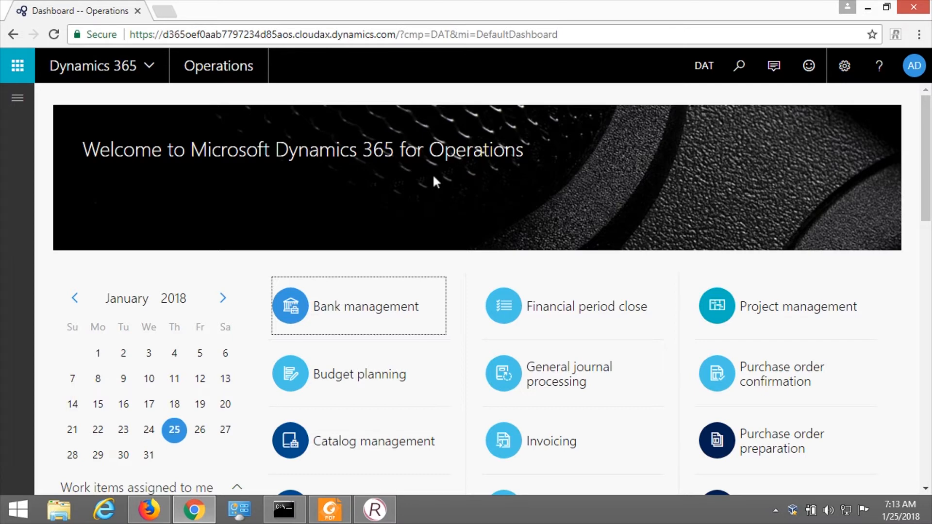
Switch to Rapise and start a new locally created test named Recording20180125 in the My Rapise Tests folder.
{"action": "left_click", "coordinate": [372, 510]}
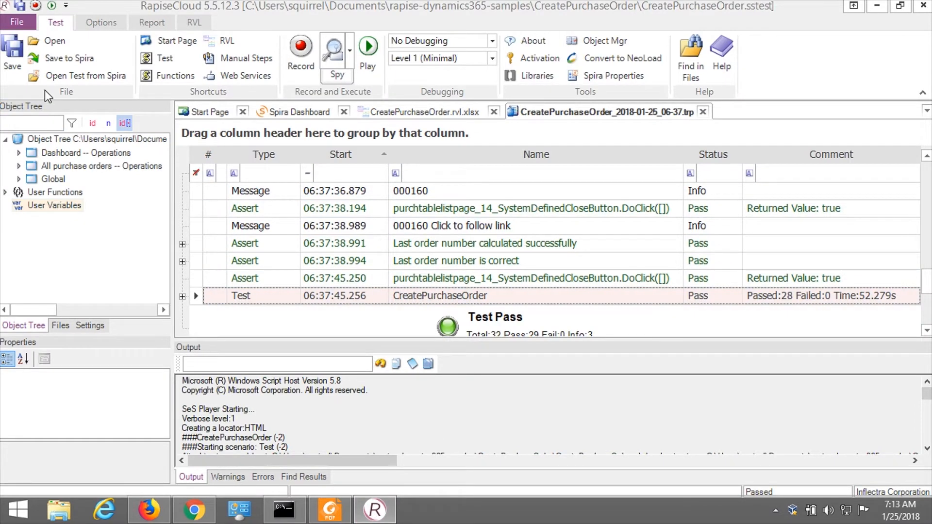
{"action": "left_click", "coordinate": [18, 25]}
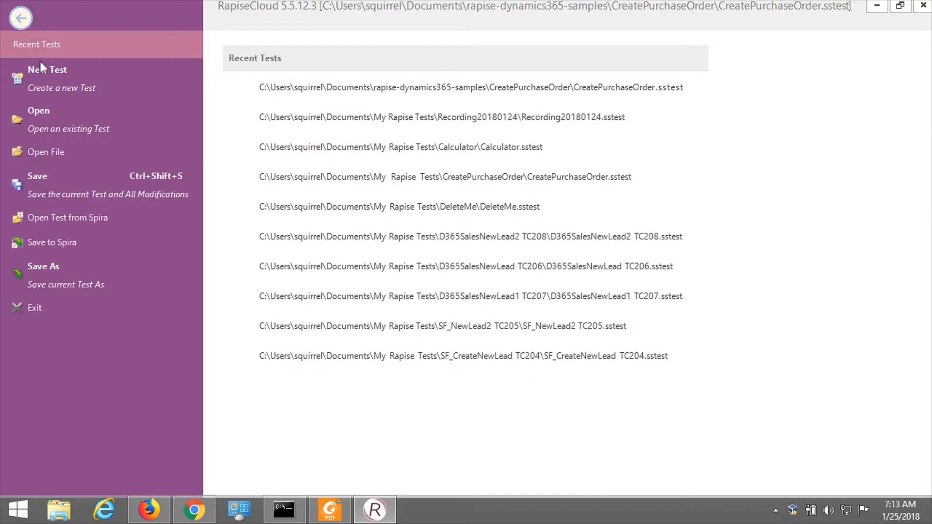
{"action": "left_click", "coordinate": [51, 83]}
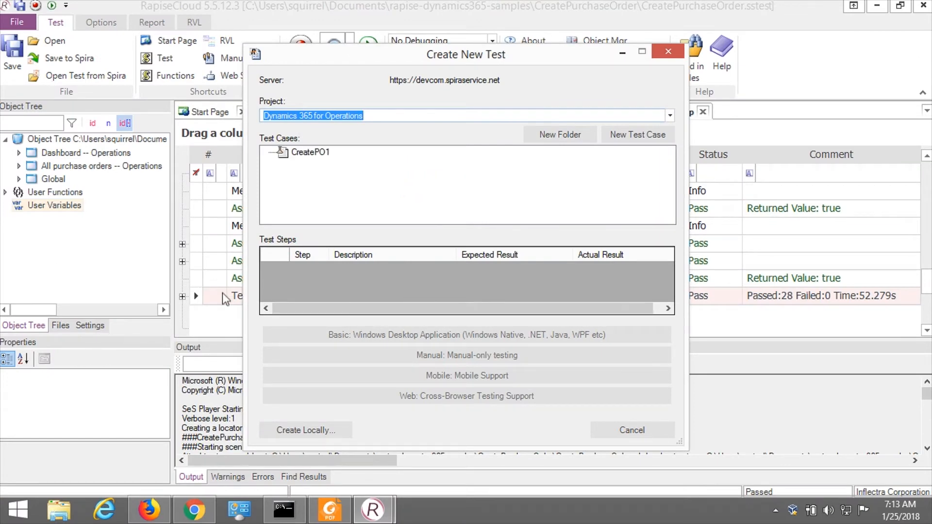
{"action": "left_click", "coordinate": [304, 429]}
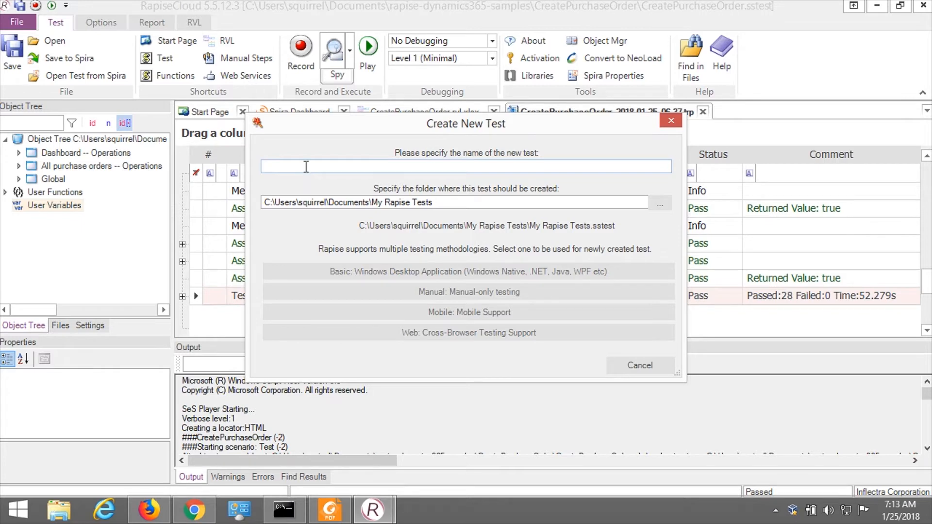
{"action": "type", "text": "R"}
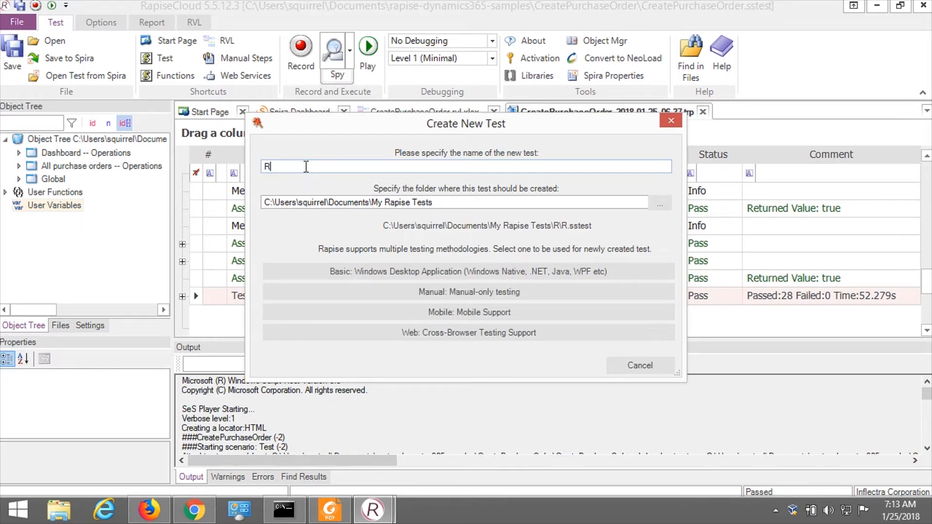
{"action": "type", "text": "ecording2"}
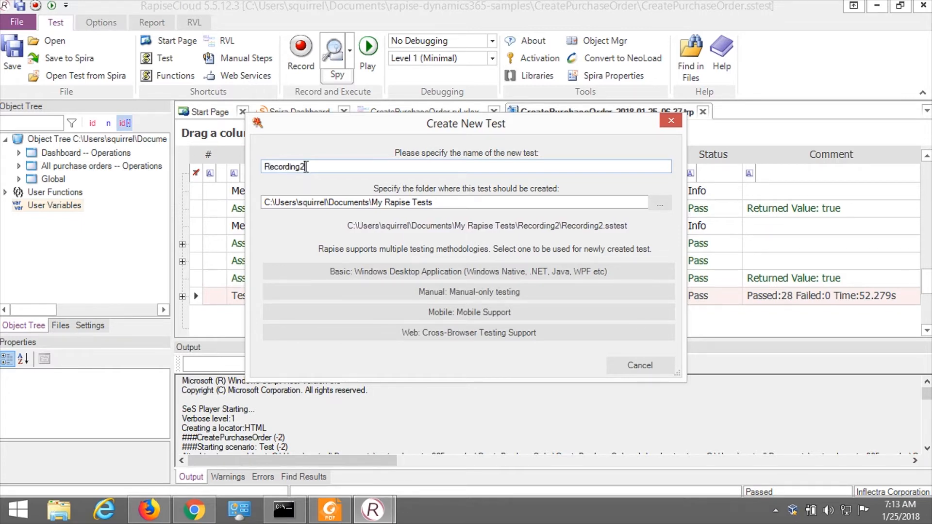
{"action": "type", "text": "0180125"}
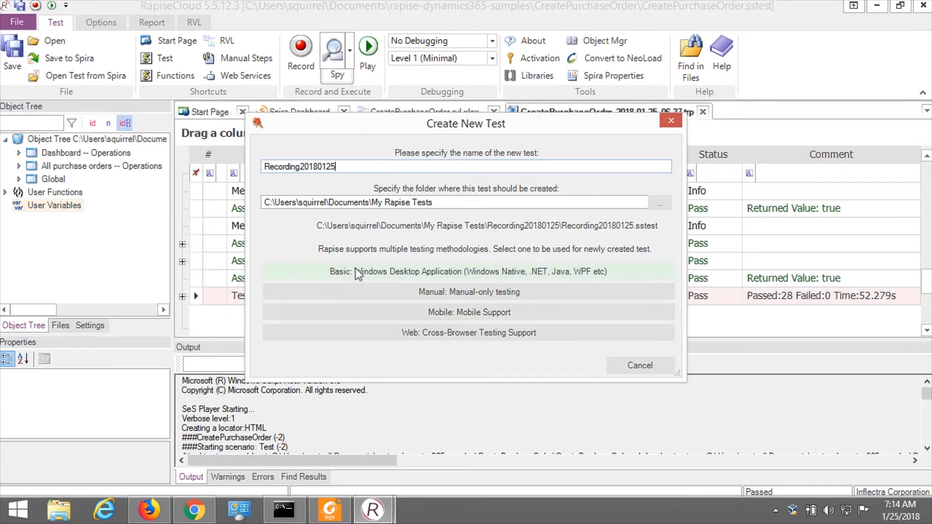
Create it as a cross-browser web test with the Chrome HTML profile and RVL as the scripting language.
{"action": "left_click", "coordinate": [432, 340]}
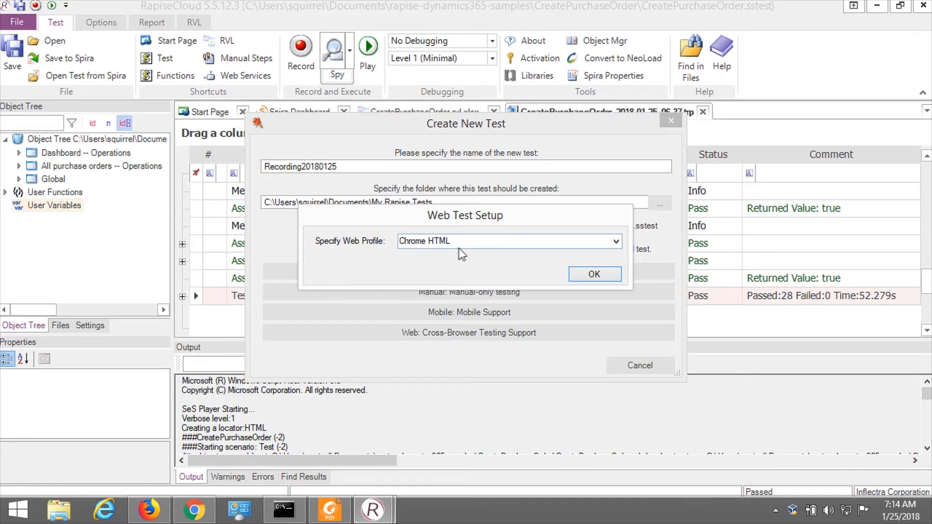
{"action": "left_click", "coordinate": [593, 275]}
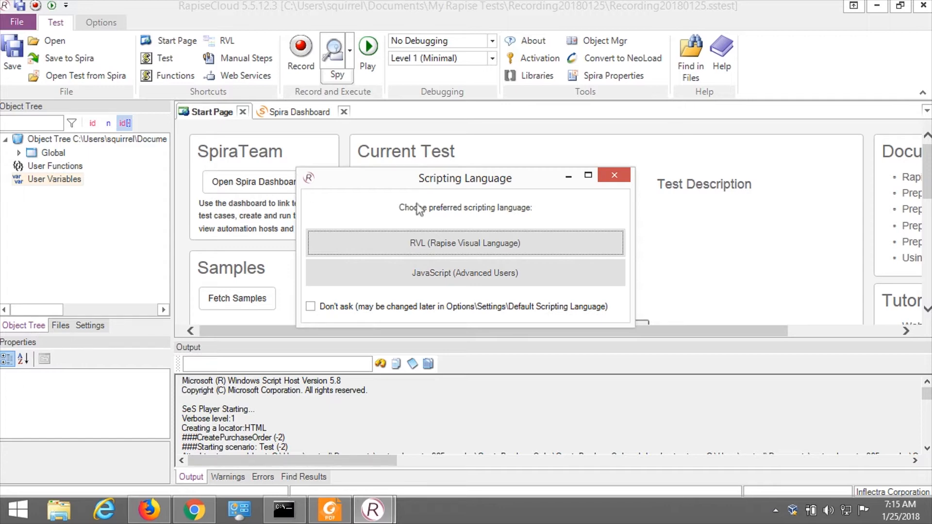
{"action": "left_click", "coordinate": [433, 248]}
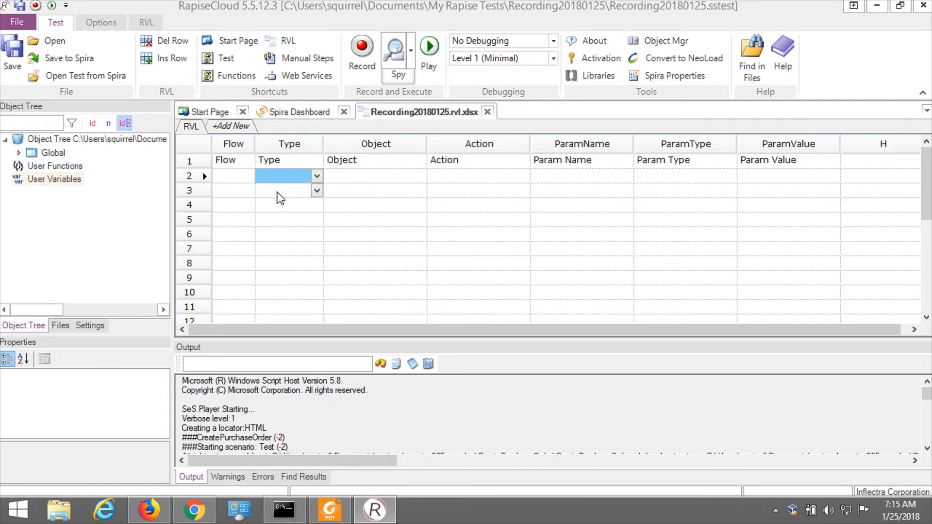
Start recording the test and go to the All purchase orders page in Dynamics 365 through the page search.
{"action": "left_click", "coordinate": [359, 53]}
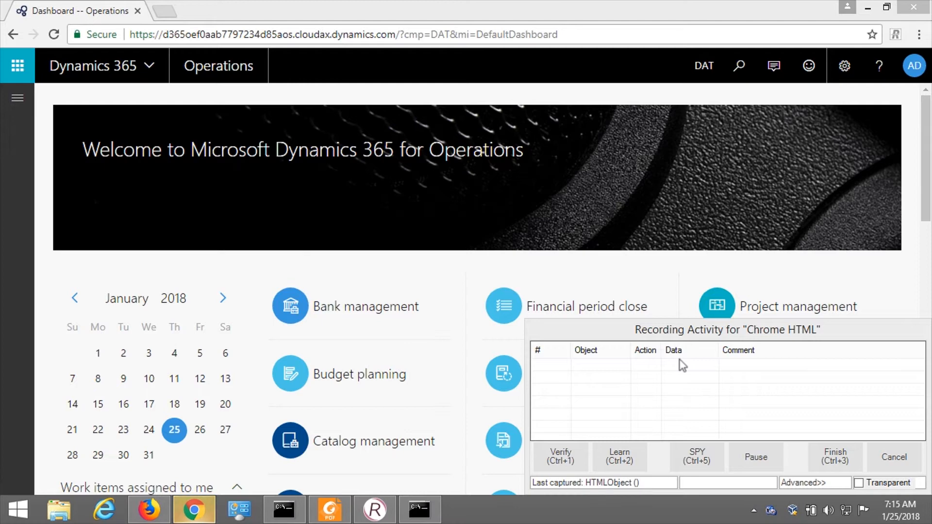
{"action": "left_click", "coordinate": [742, 68]}
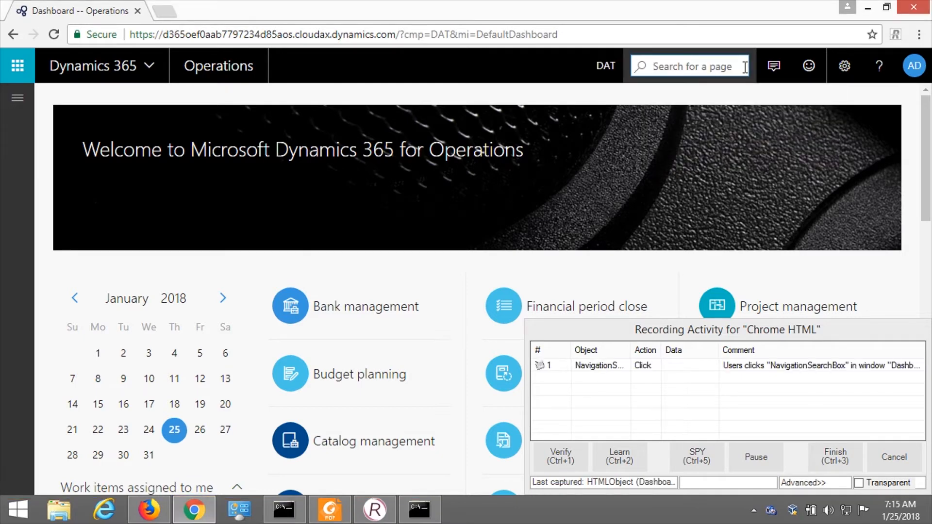
{"action": "type", "text": "All purch"}
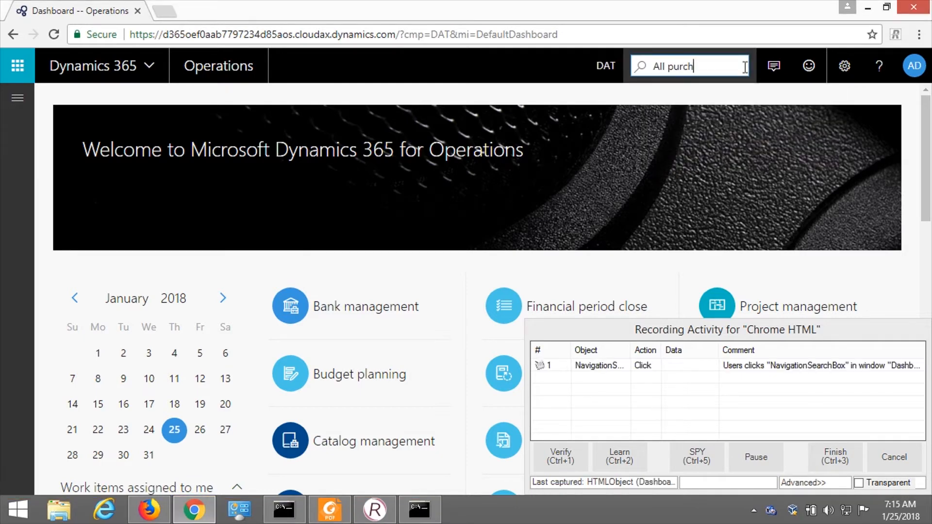
{"action": "type", "text": "ase orders"}
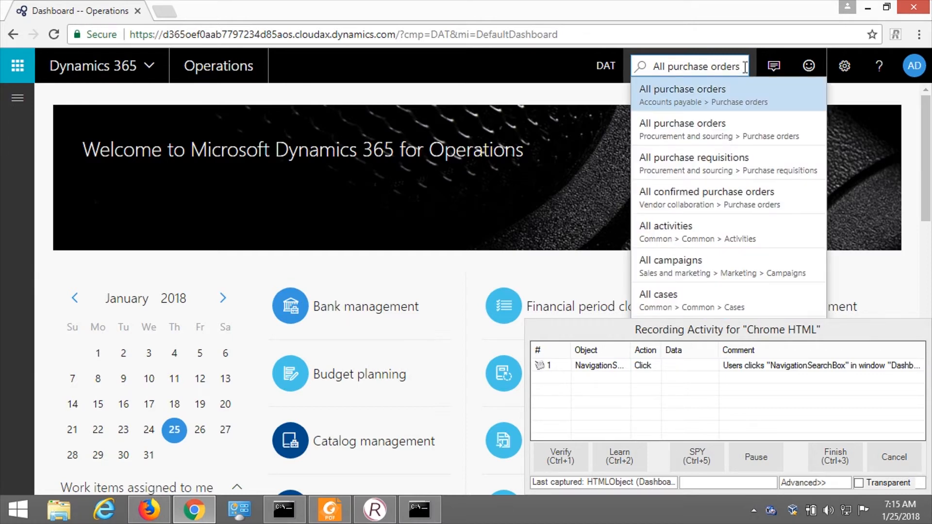
{"action": "key", "text": "Return"}
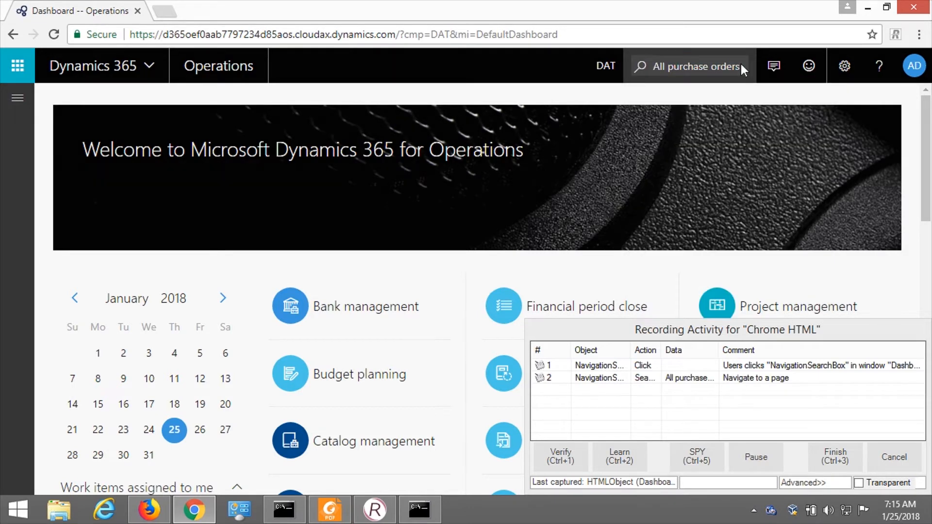
{"action": "left_click", "coordinate": [741, 63]}
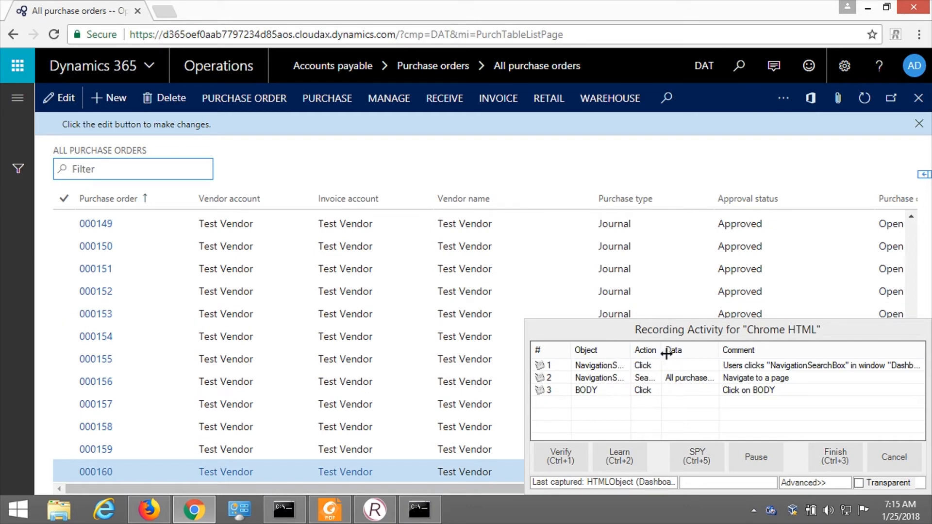
Widen the Action and Data columns of the recording activity list so the search entry reads in full.
{"action": "left_click_drag", "start_coordinate": [666, 354], "coordinate": [669, 355]}
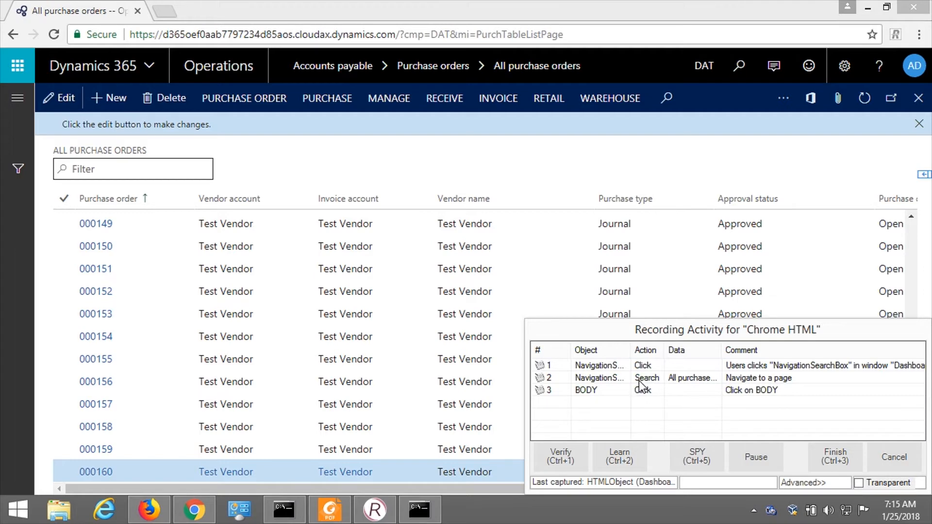
{"action": "left_click_drag", "start_coordinate": [722, 350], "coordinate": [739, 351]}
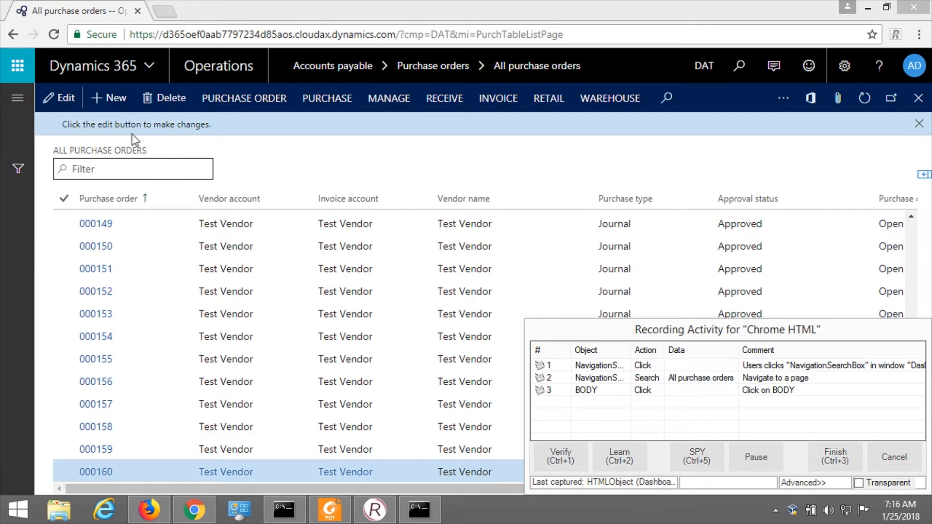
Create a new purchase order with Test Vendor as the vendor account.
{"action": "left_click", "coordinate": [121, 98]}
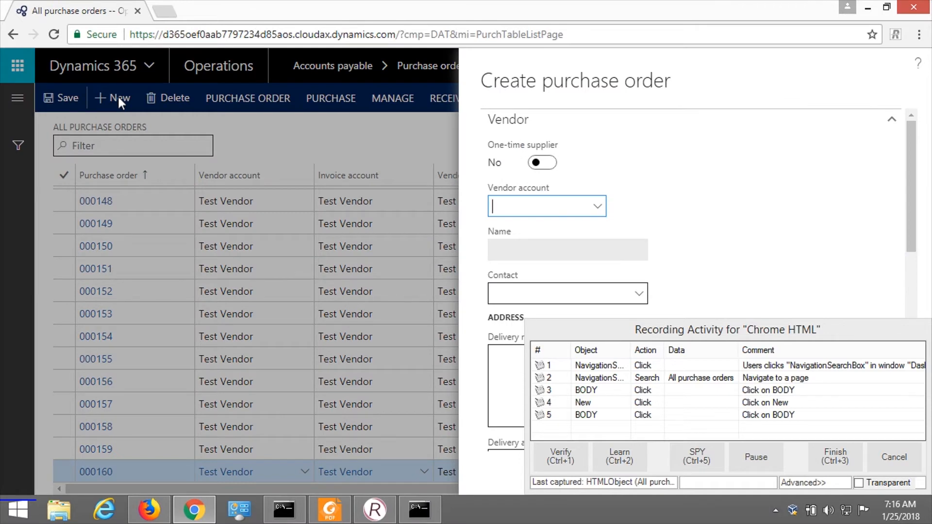
{"action": "left_click", "coordinate": [601, 211]}
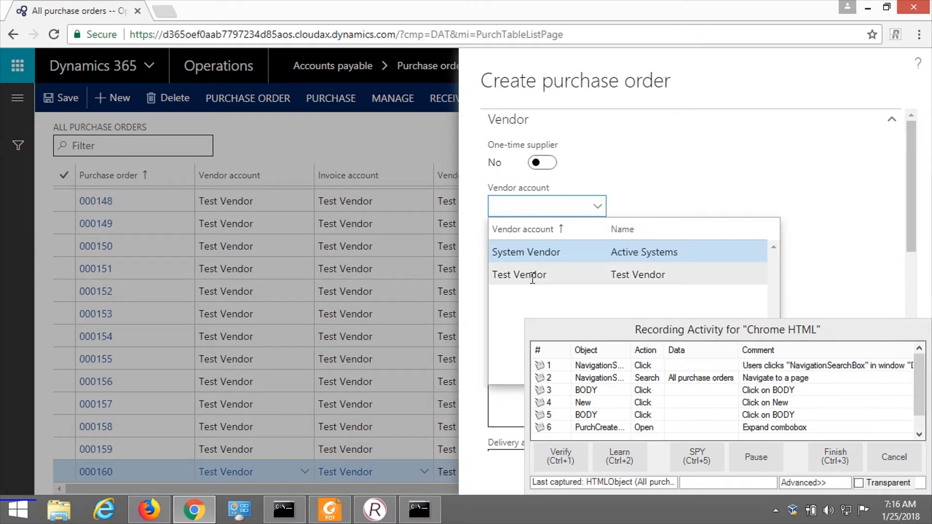
{"action": "left_click", "coordinate": [532, 276]}
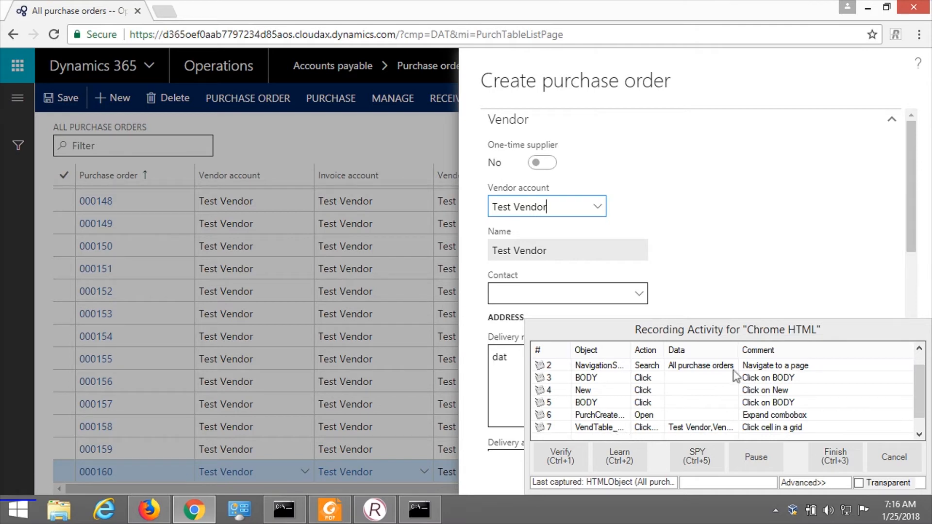
Fit the Data and Action columns to their contents and examine the recorded vendor selection in the activity list.
{"action": "double_click", "coordinate": [742, 350]}
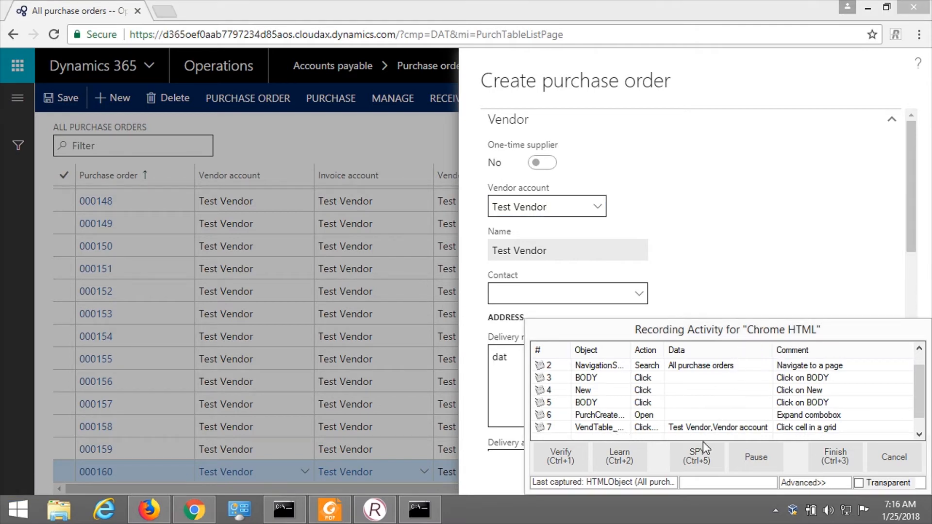
{"action": "double_click", "coordinate": [665, 350]}
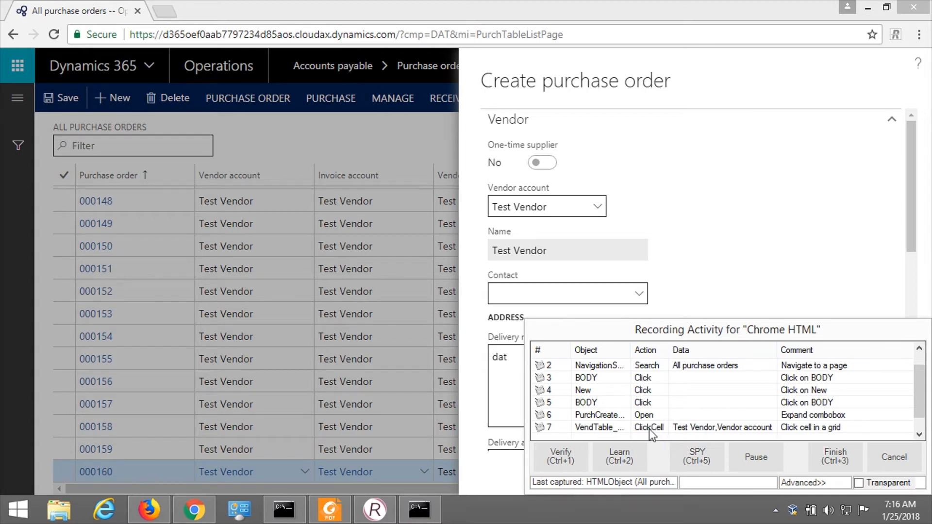
{"action": "left_click", "coordinate": [686, 427]}
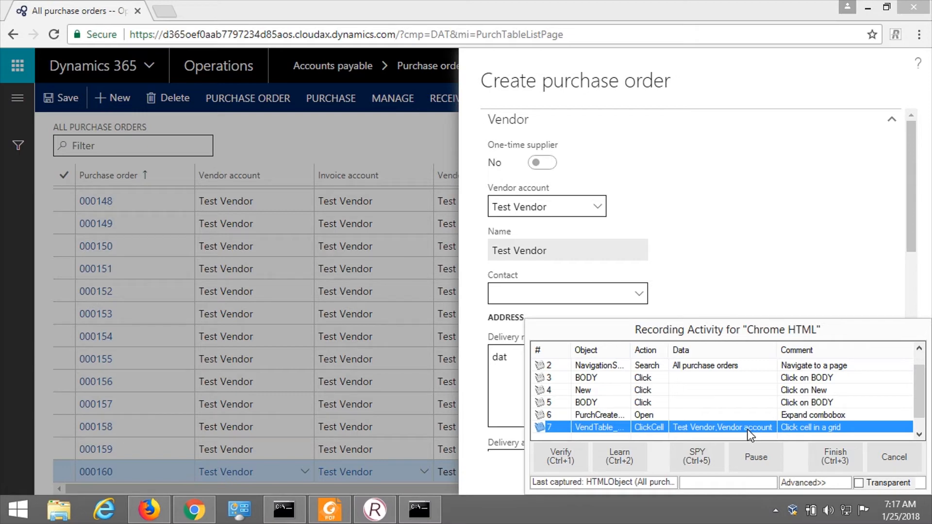
Collapse the Vendor section and set the storage dimensions to site 1 (MainSite) and warehouse 1 (MainWarehouse).
{"action": "left_click", "coordinate": [636, 124]}
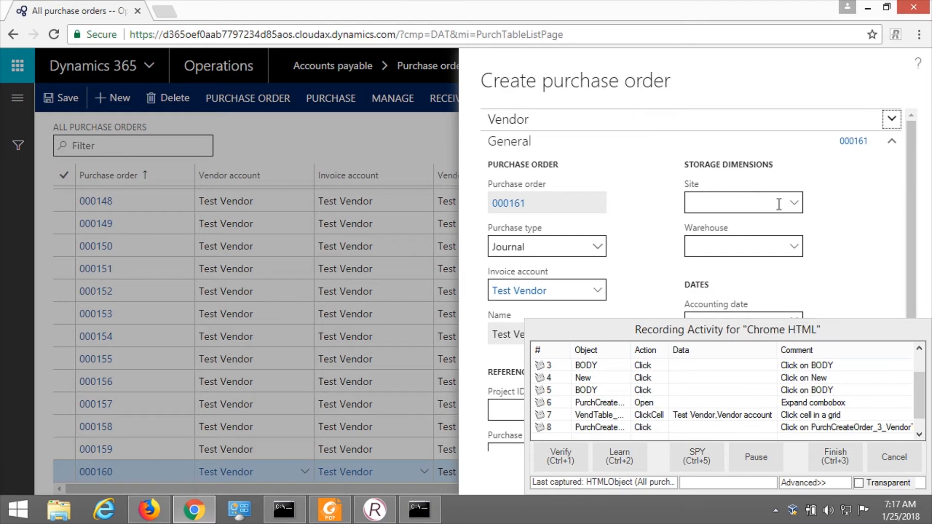
{"action": "left_click", "coordinate": [794, 203]}
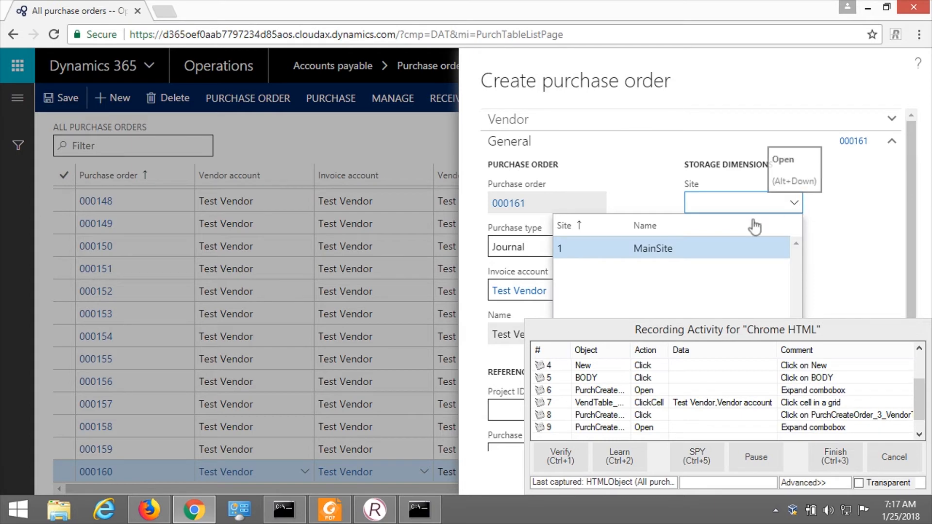
{"action": "left_click", "coordinate": [654, 250]}
{"action": "left_click", "coordinate": [800, 248]}
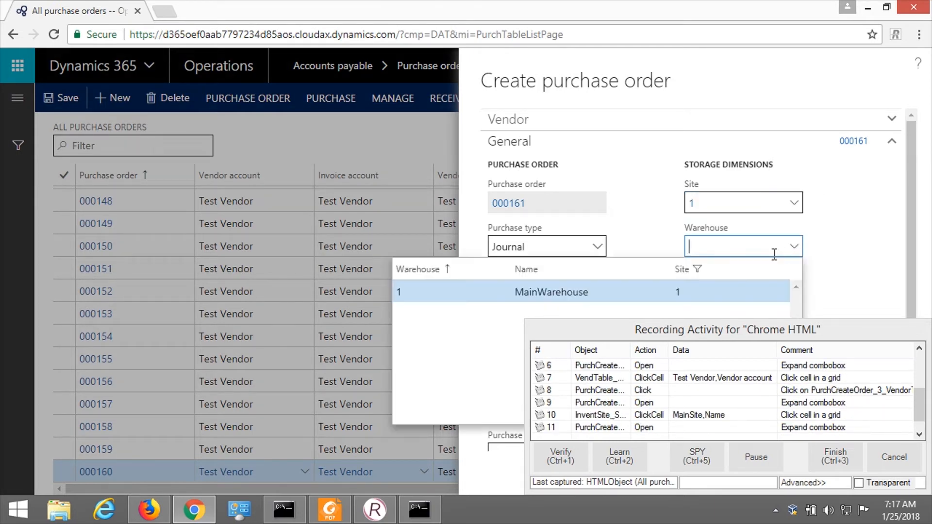
{"action": "left_click", "coordinate": [570, 292]}
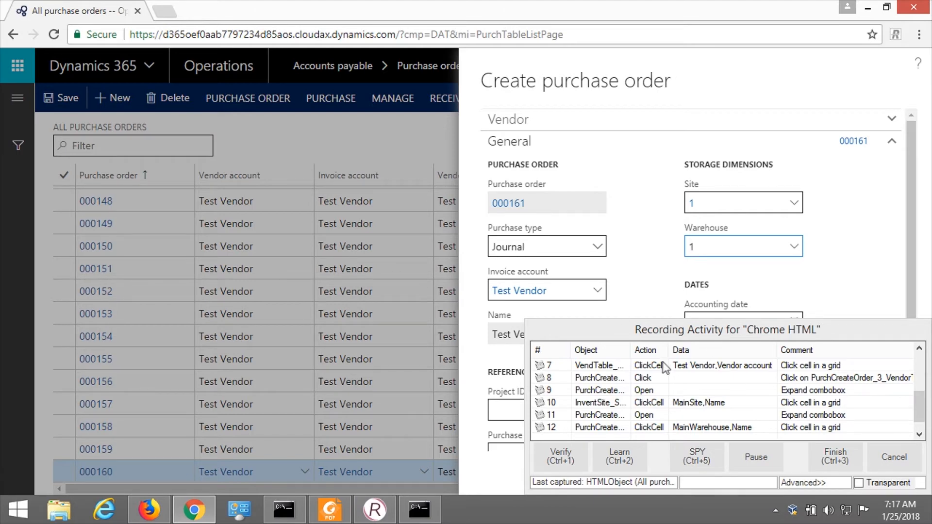
Move the recorder window off the purchase order form while recording is paused, then resume recording and confirm the new order.
{"action": "left_click", "coordinate": [755, 459]}
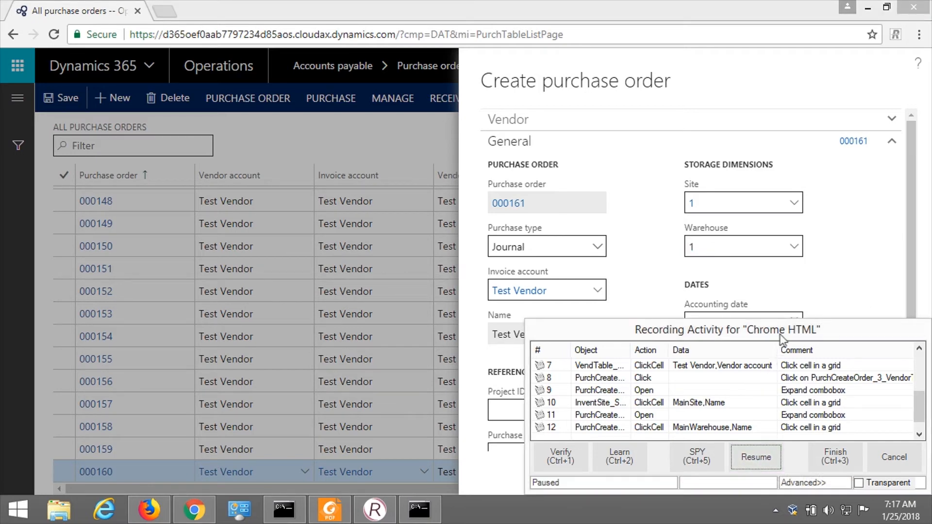
{"action": "left_click_drag", "start_coordinate": [779, 339], "coordinate": [290, 331]}
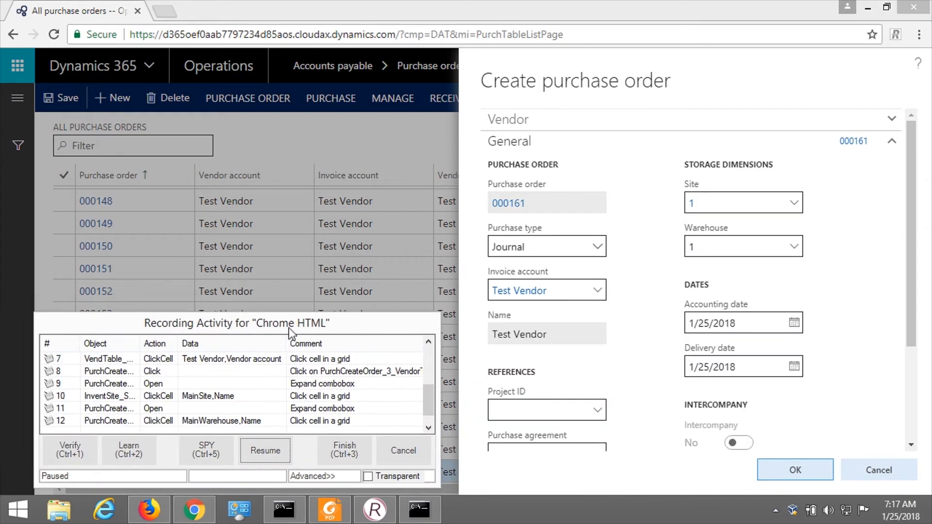
{"action": "left_click", "coordinate": [257, 452]}
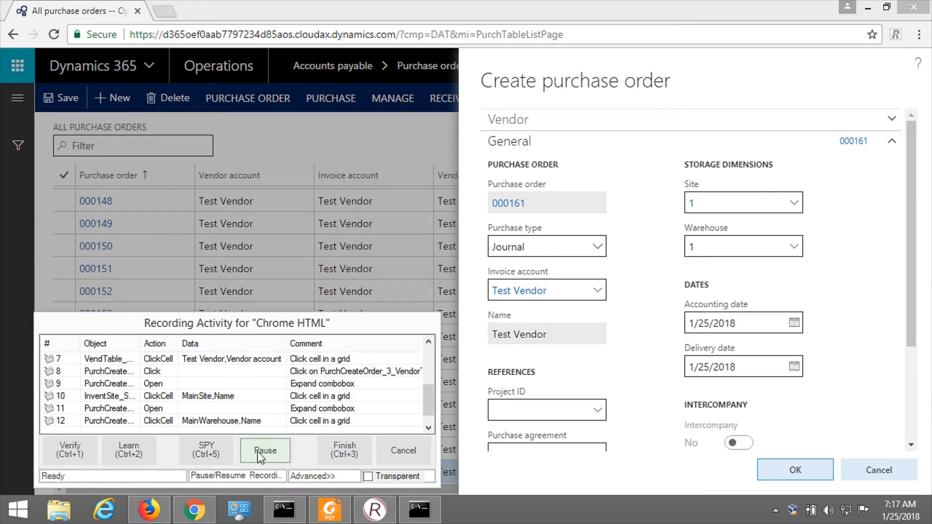
{"action": "left_click", "coordinate": [806, 472]}
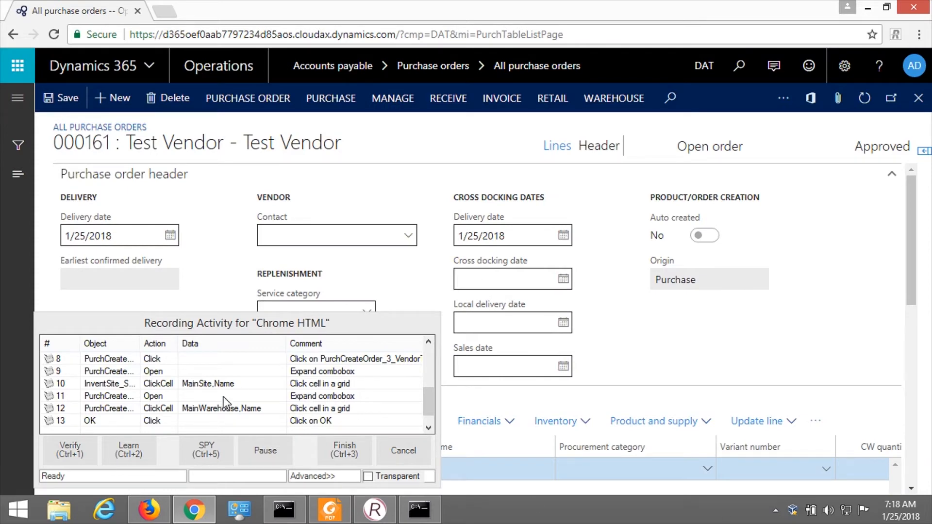
With recording paused, move the recorder window clear of the order lines, then resume recording and collapse the purchase order header.
{"action": "left_click", "coordinate": [258, 453]}
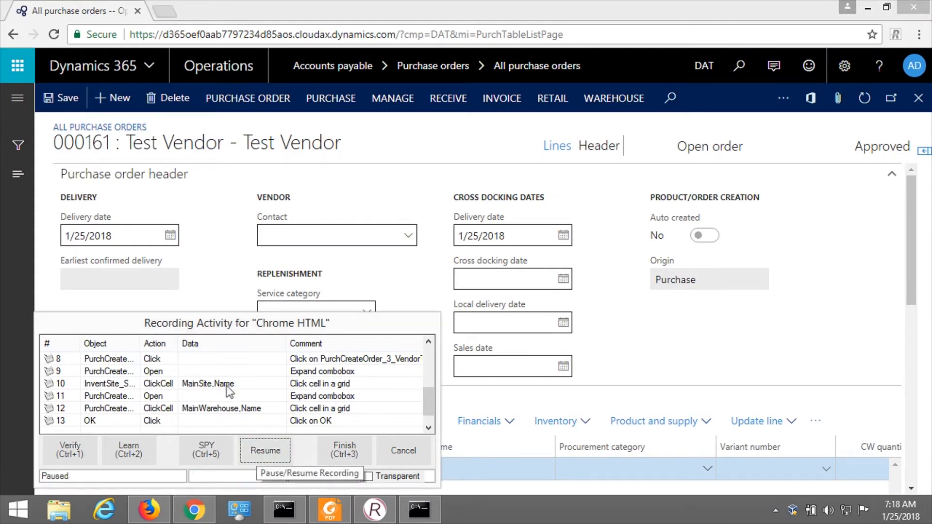
{"action": "left_click_drag", "start_coordinate": [209, 327], "coordinate": [696, 360]}
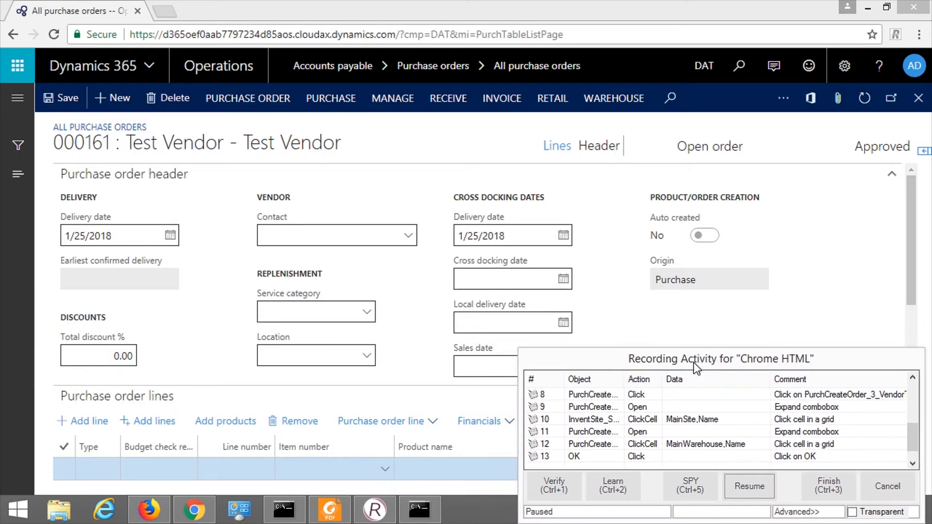
{"action": "left_click", "coordinate": [749, 488]}
{"action": "left_click", "coordinate": [892, 174]}
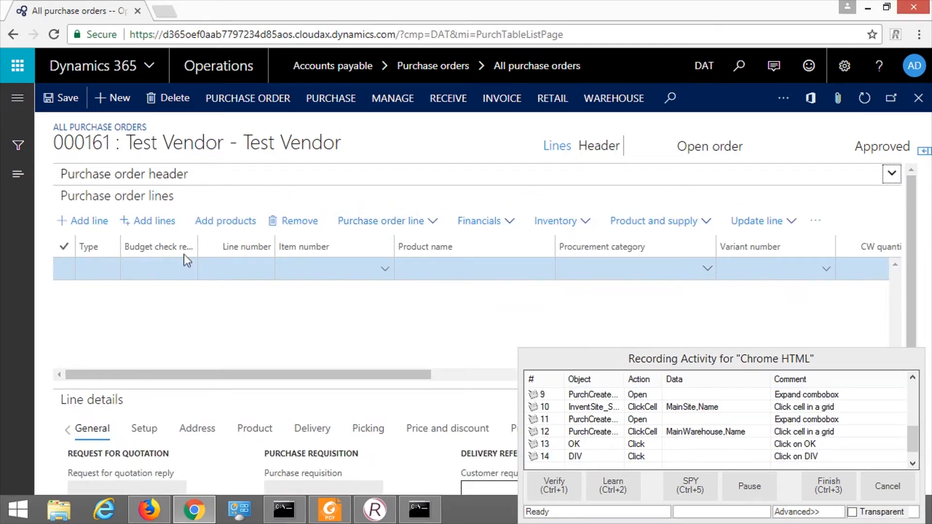
Set the first purchase order line's item number to 11 (Potato) from the item lookup.
{"action": "left_click", "coordinate": [379, 276]}
{"action": "left_click", "coordinate": [386, 270]}
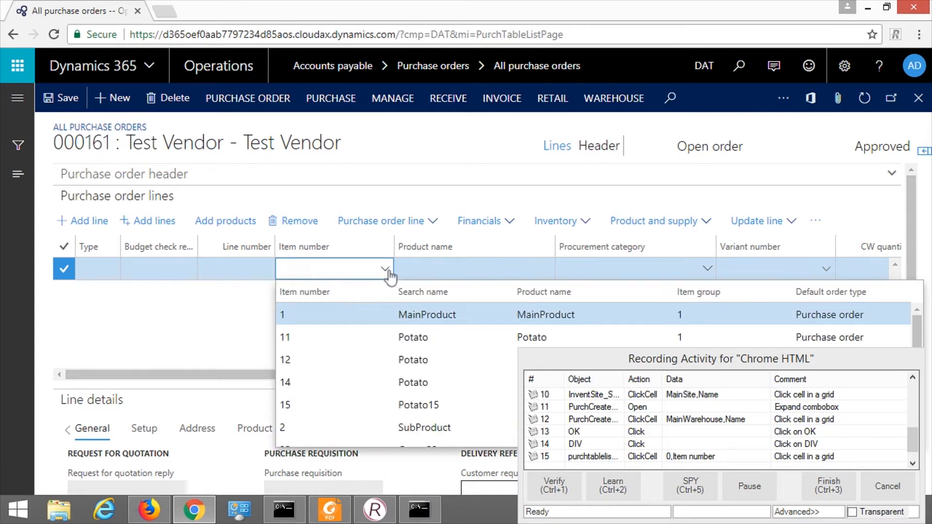
{"action": "left_click", "coordinate": [417, 340]}
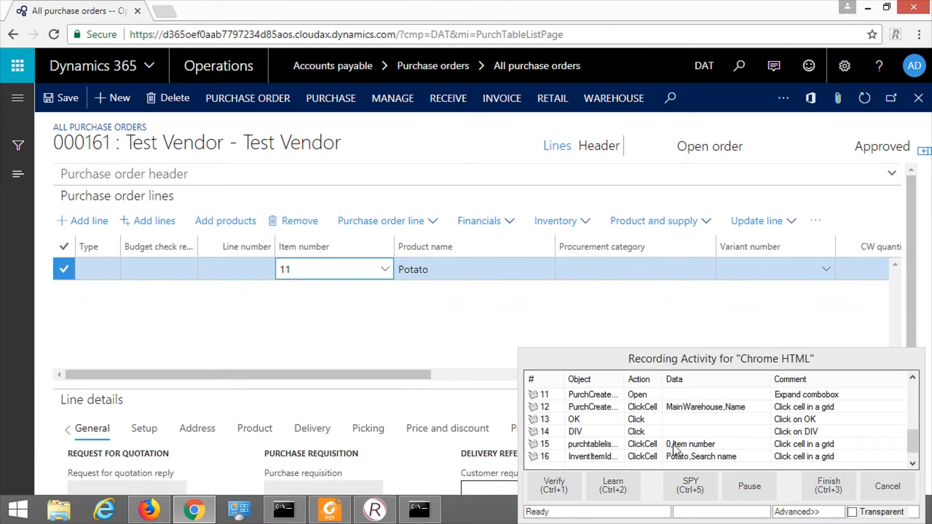
Add a second purchase order line and set its item number to 15 (Potato15).
{"action": "left_click", "coordinate": [89, 223]}
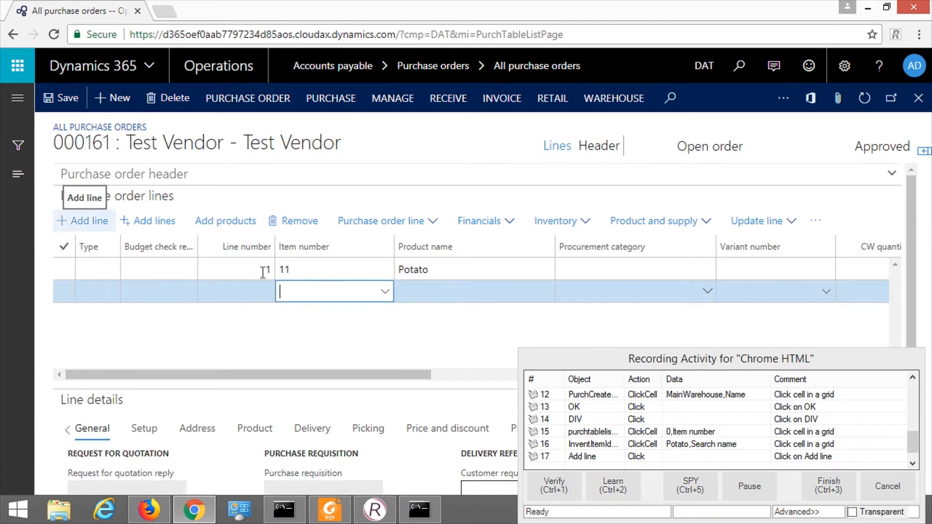
{"action": "left_click", "coordinate": [387, 293]}
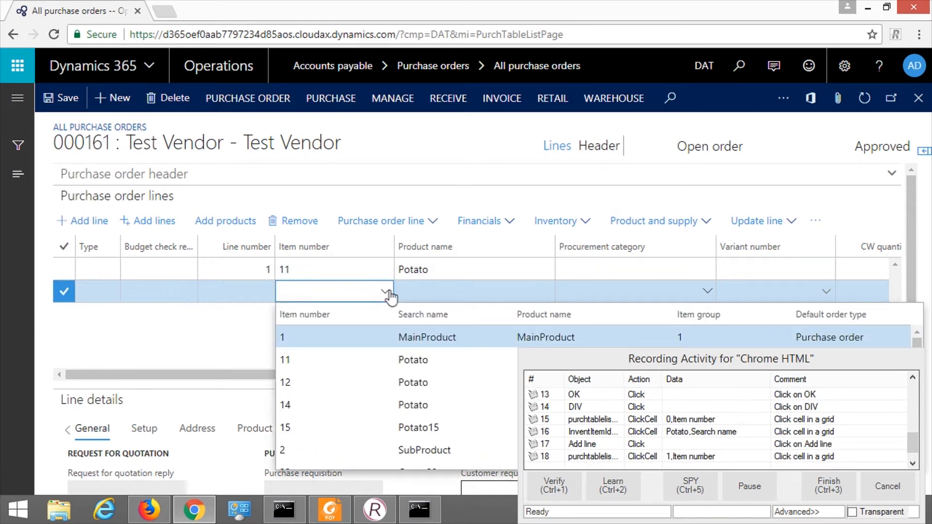
{"action": "left_click", "coordinate": [418, 429]}
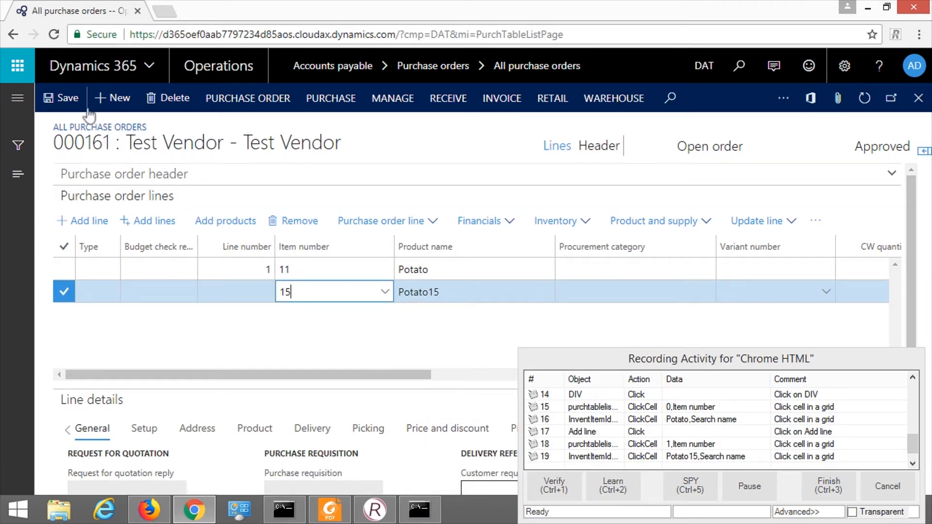
Save the purchase order, then close it and the purchase order list to return to the dashboard.
{"action": "left_click", "coordinate": [64, 100]}
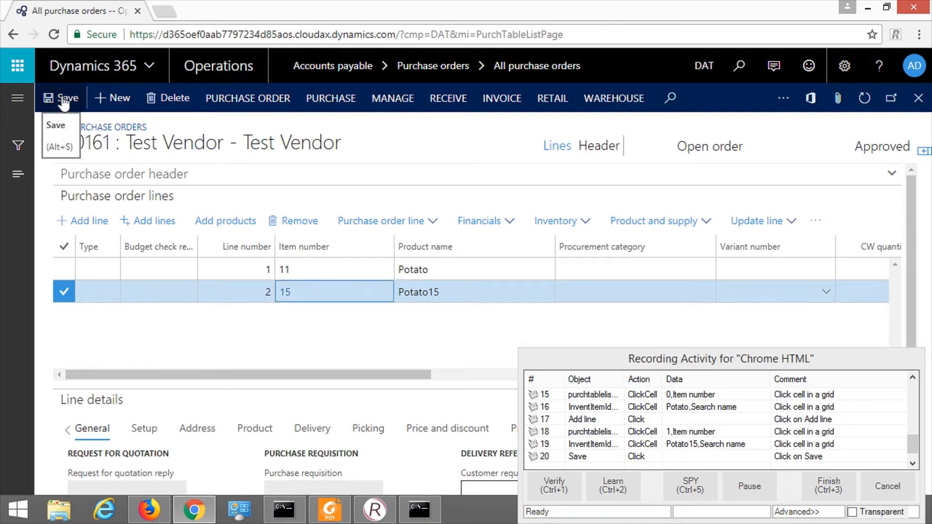
{"action": "left_click", "coordinate": [919, 101]}
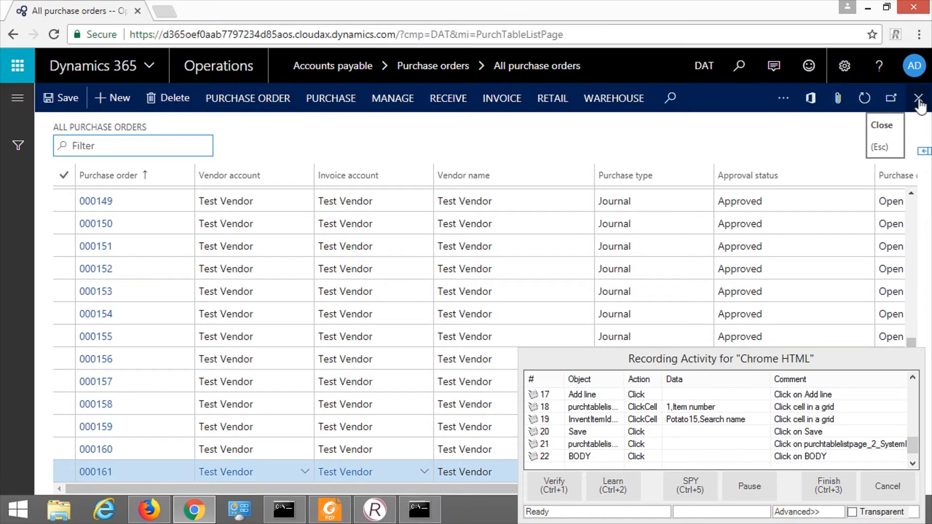
{"action": "left_click", "coordinate": [919, 100]}
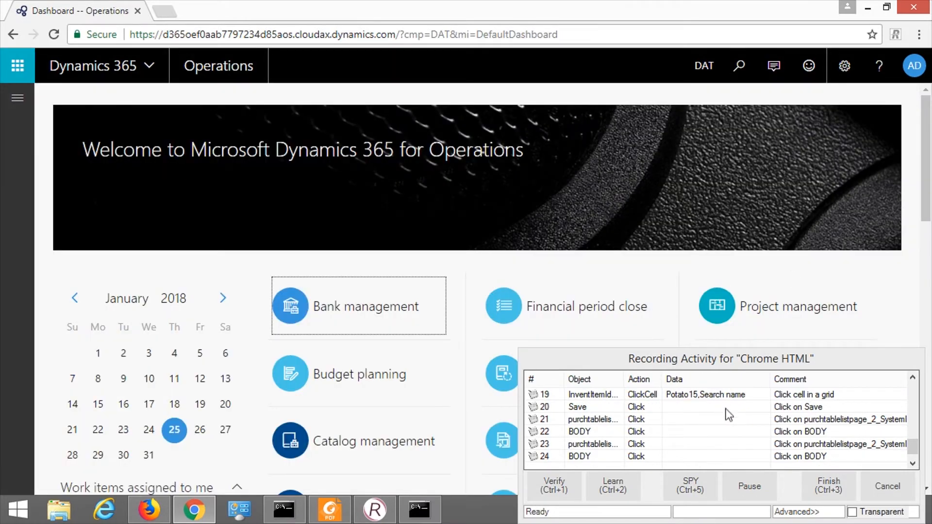
Finish the recording, switch to Rapise and insert the recorded steps into the RVL sheet.
{"action": "left_click", "coordinate": [824, 488]}
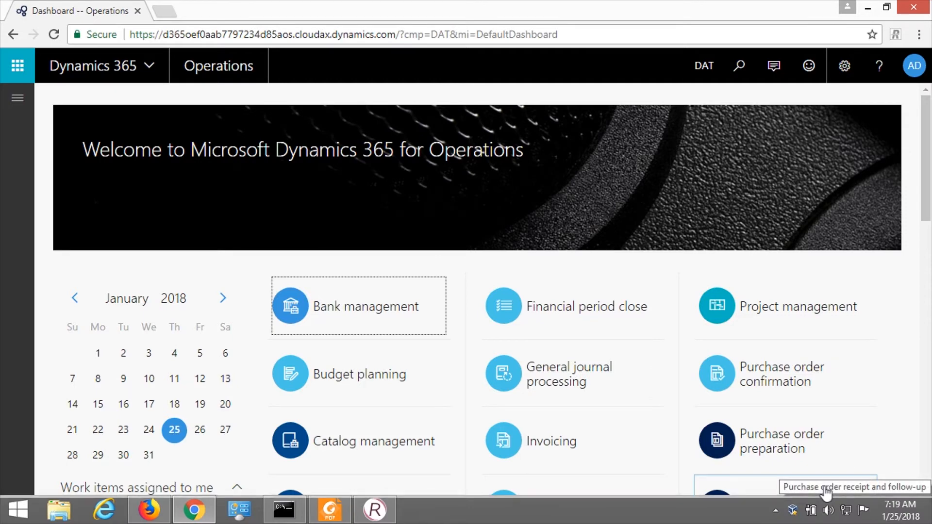
{"action": "left_click", "coordinate": [374, 510]}
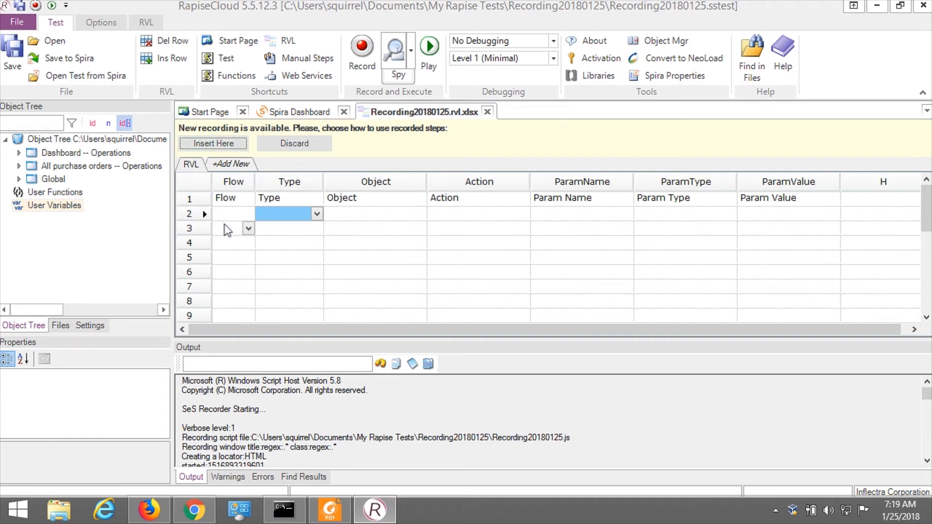
{"action": "left_click", "coordinate": [212, 143]}
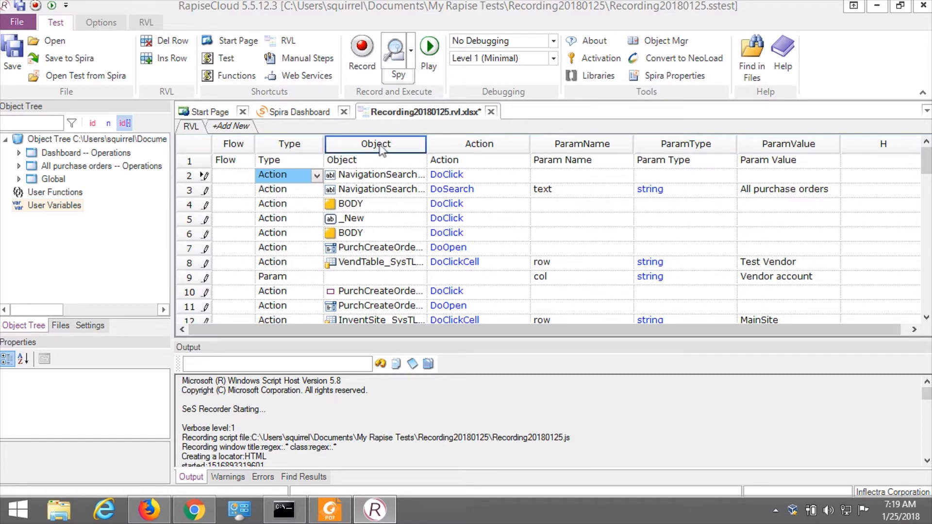
Examine the object, action and parameter cells of the two NavigationSearchBox steps, including the available objects and actions.
{"action": "left_click", "coordinate": [358, 176]}
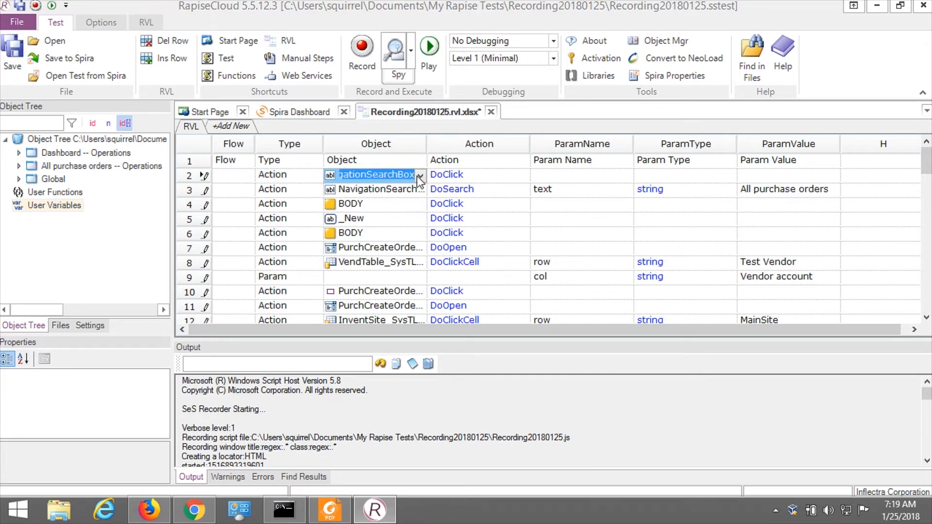
{"action": "left_click", "coordinate": [485, 176]}
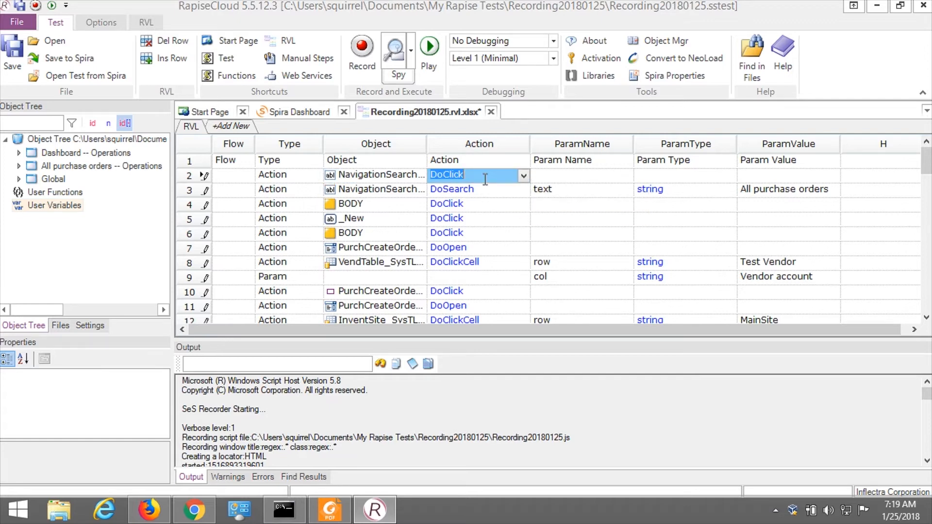
{"action": "left_click", "coordinate": [573, 191]}
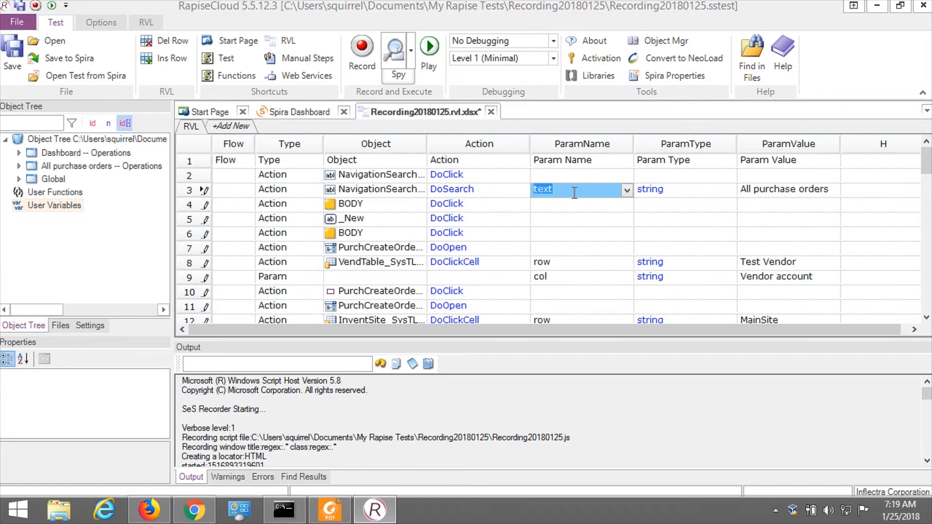
{"action": "left_click", "coordinate": [759, 198]}
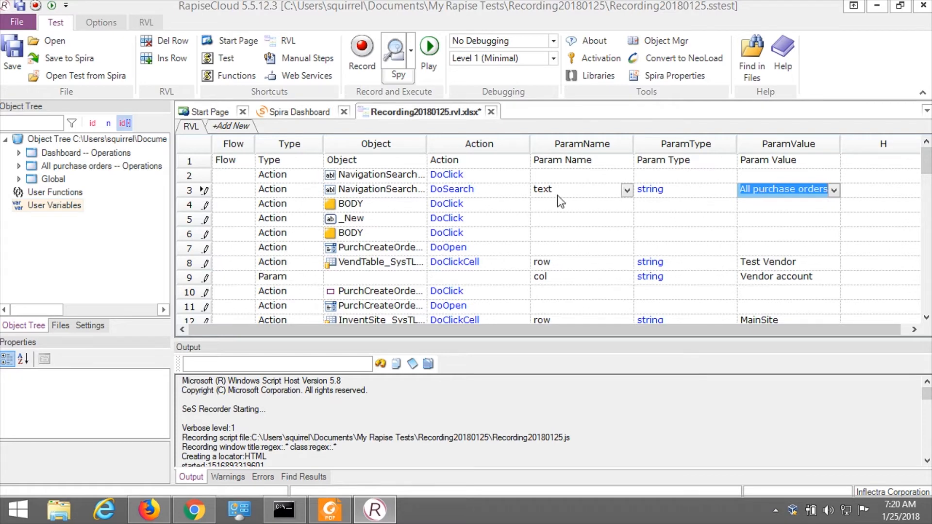
{"action": "left_click", "coordinate": [421, 191]}
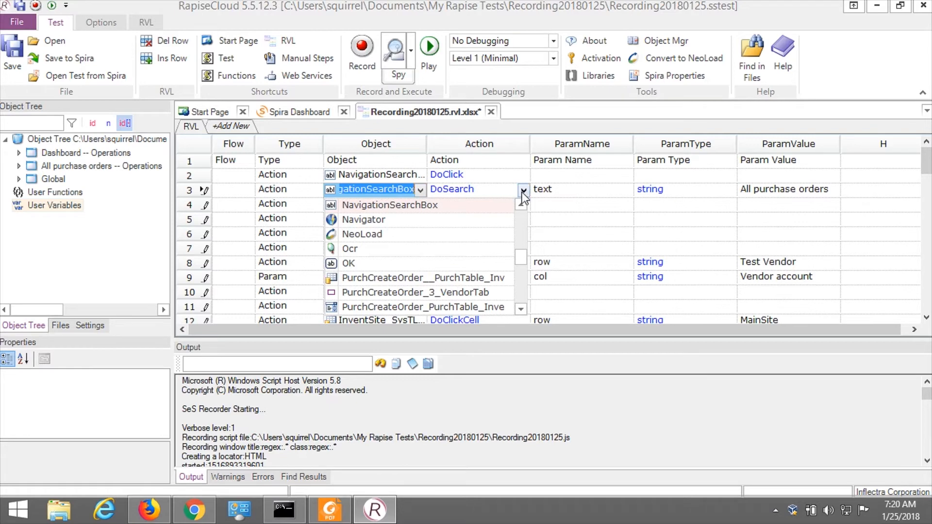
{"action": "left_click", "coordinate": [524, 192]}
{"action": "left_click", "coordinate": [523, 192]}
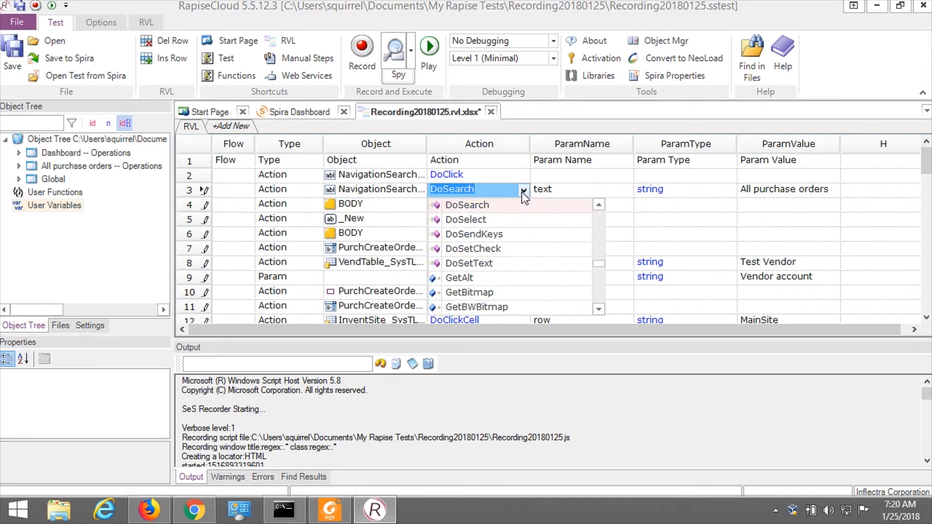
{"action": "left_click", "coordinate": [765, 193]}
{"action": "left_click", "coordinate": [765, 193]}
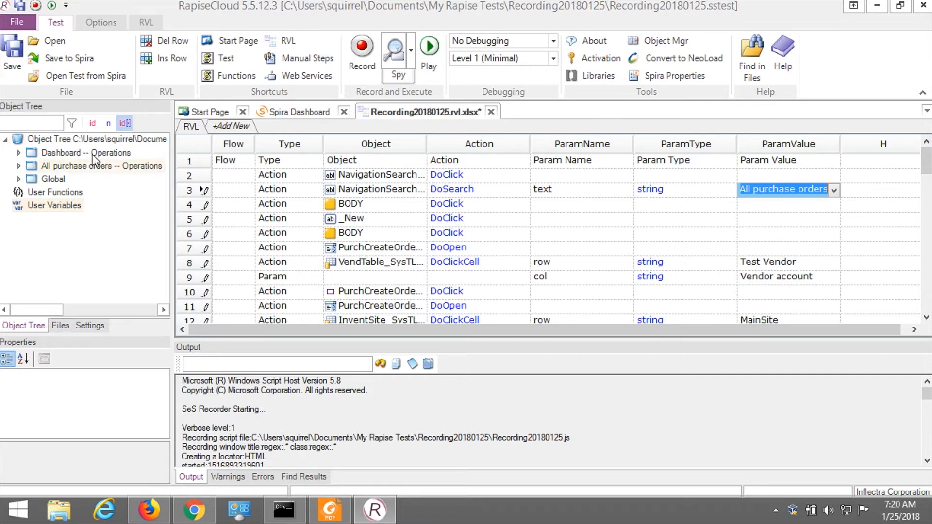
Expand the Dashboard and All purchase orders groups in the object tree to examine their recorded objects.
{"action": "left_click", "coordinate": [18, 152]}
{"action": "left_click", "coordinate": [19, 191]}
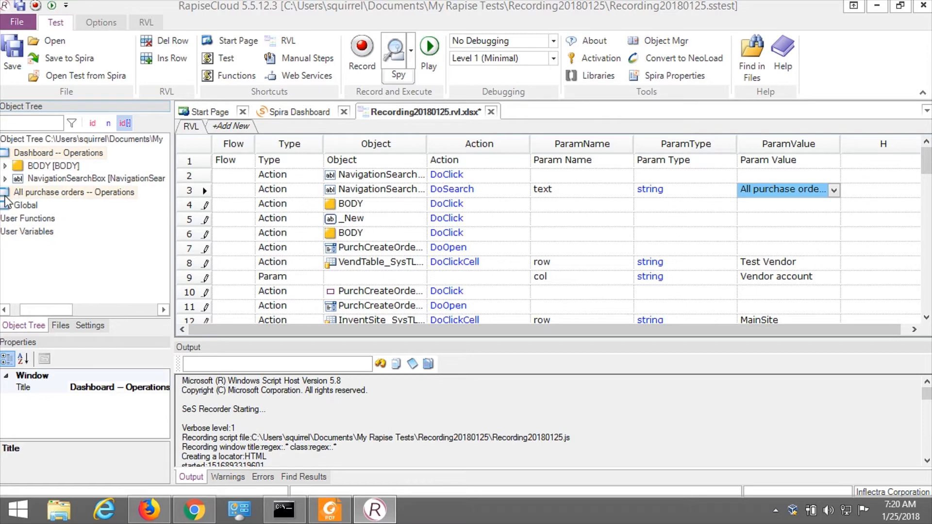
{"action": "left_click", "coordinate": [4, 192]}
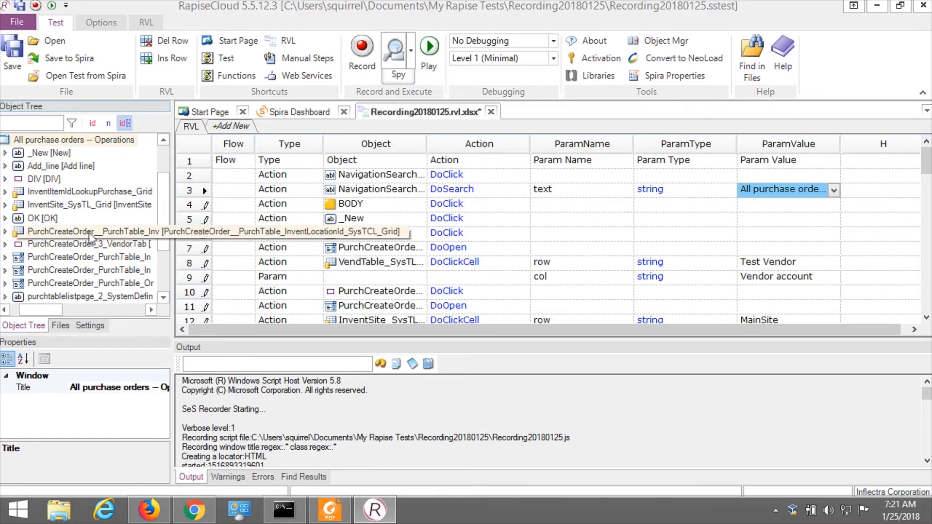
Delete the two BODY DoClick rows surrounding the _New action near the start of the RVL script.
{"action": "left_click", "coordinate": [194, 208]}
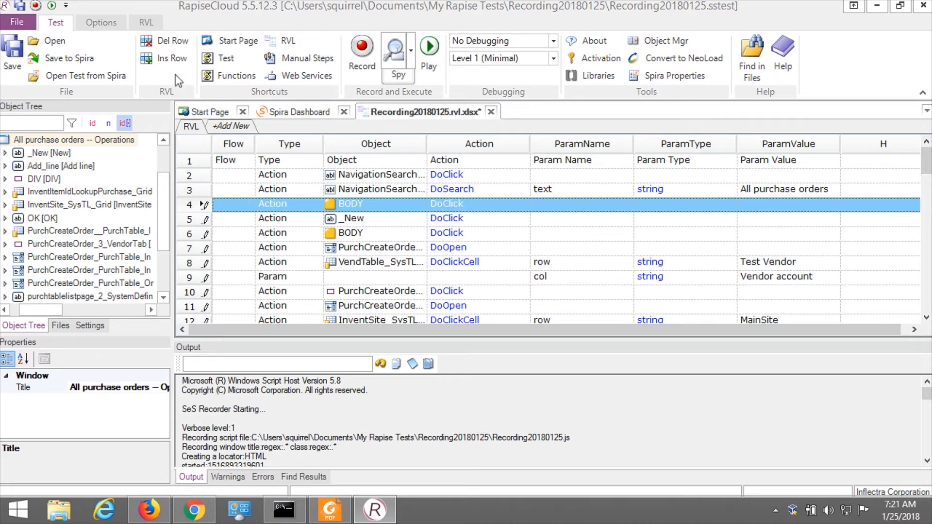
{"action": "left_click", "coordinate": [165, 46]}
{"action": "left_click", "coordinate": [195, 224]}
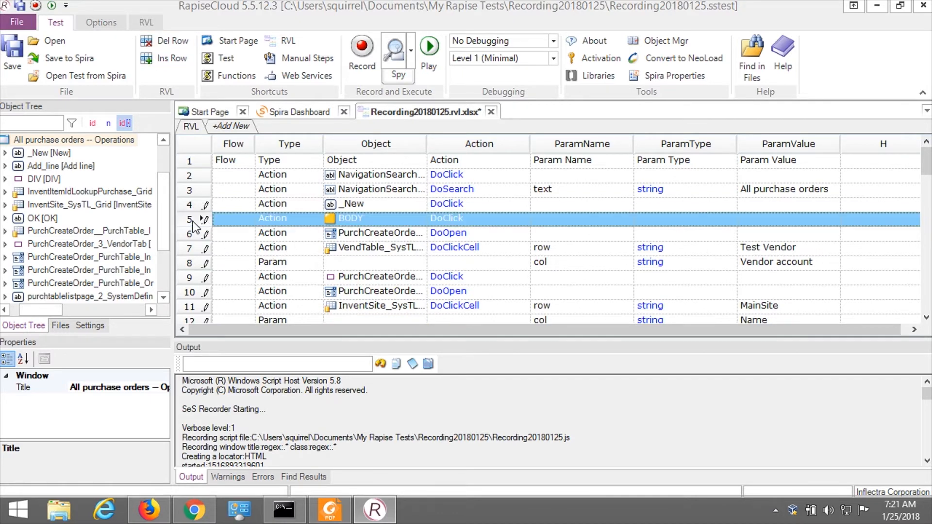
{"action": "left_click", "coordinate": [162, 39]}
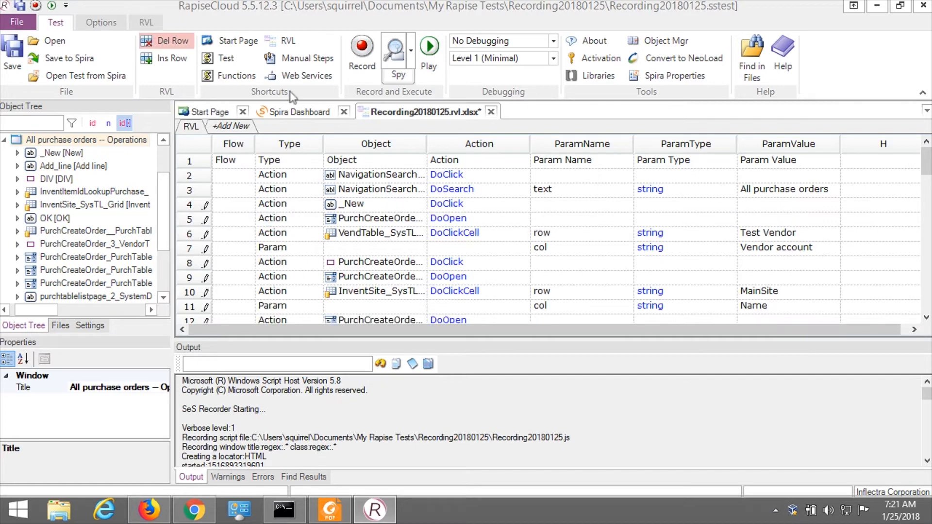
Delete the two BODY DoClick rows that follow the close-button actions at the end of the RVL script.
{"action": "left_click_drag", "start_coordinate": [926, 161], "coordinate": [922, 240]}
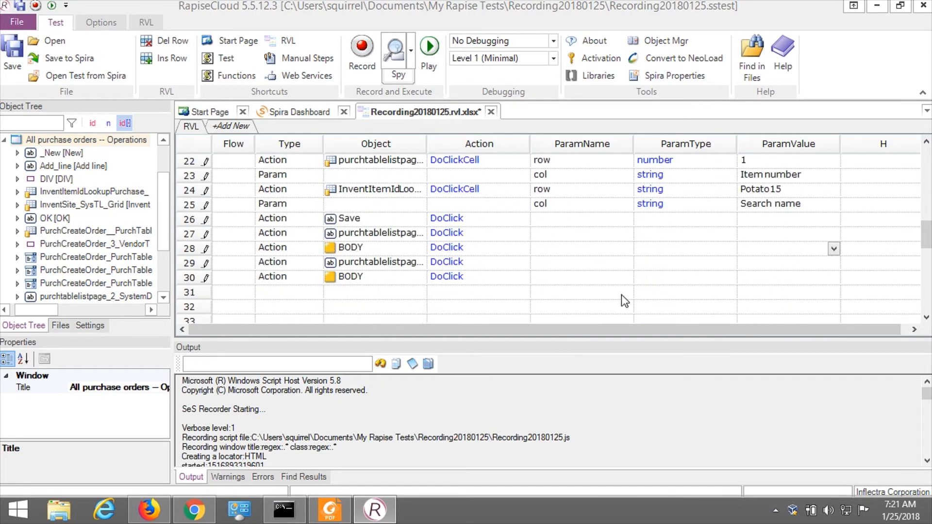
{"action": "left_click", "coordinate": [195, 249]}
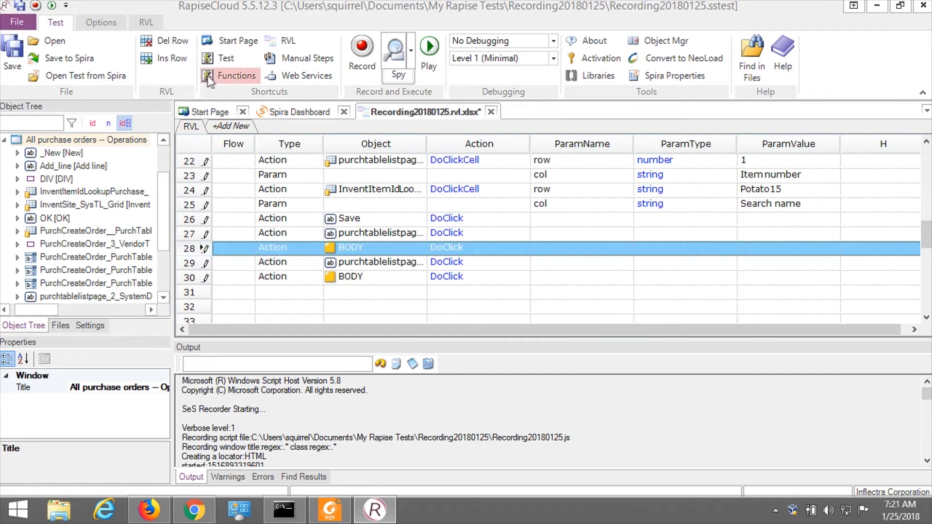
{"action": "left_click", "coordinate": [166, 41]}
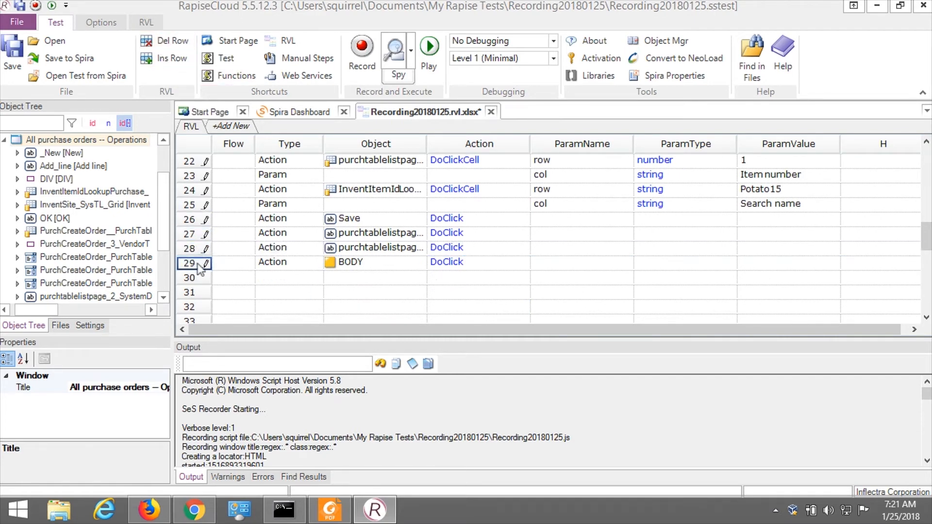
{"action": "left_click", "coordinate": [199, 265]}
{"action": "left_click", "coordinate": [164, 42]}
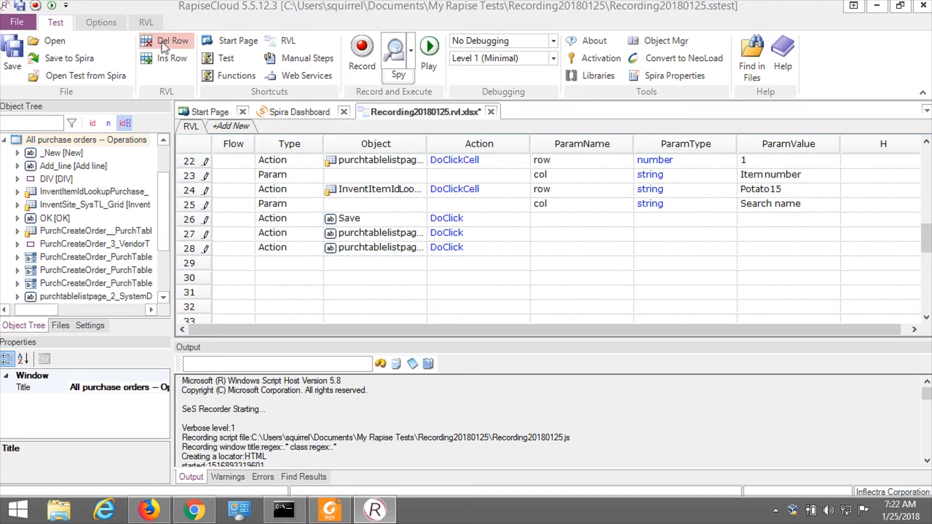
{"action": "left_click", "coordinate": [223, 278]}
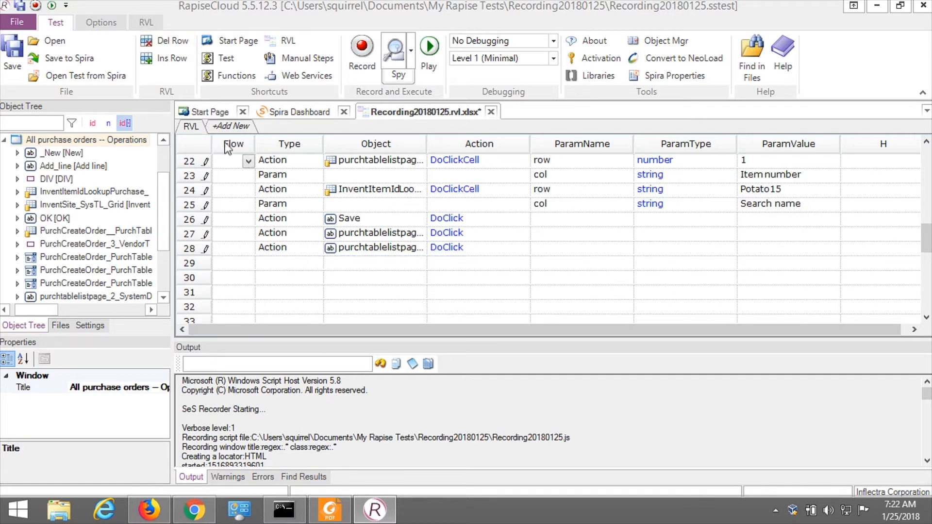
Save the Recording20180125 test and play it back.
{"action": "left_click", "coordinate": [12, 57]}
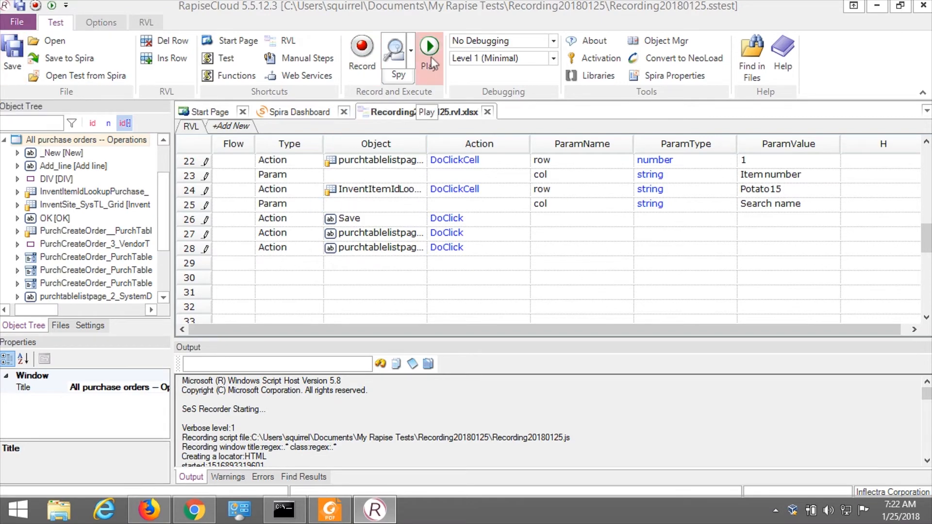
{"action": "left_click", "coordinate": [430, 54]}
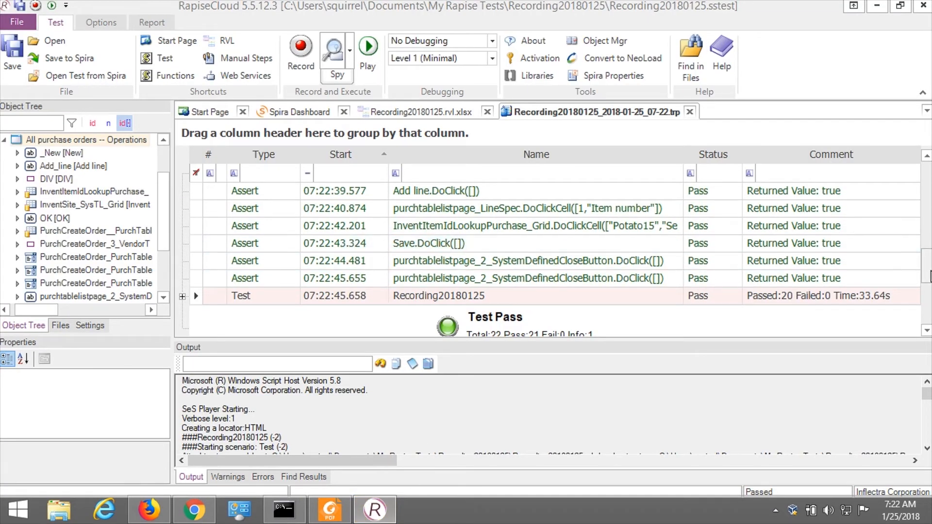
Examine the executed steps and the overall result in the test's playback report.
{"action": "left_click_drag", "start_coordinate": [927, 273], "coordinate": [916, 222]}
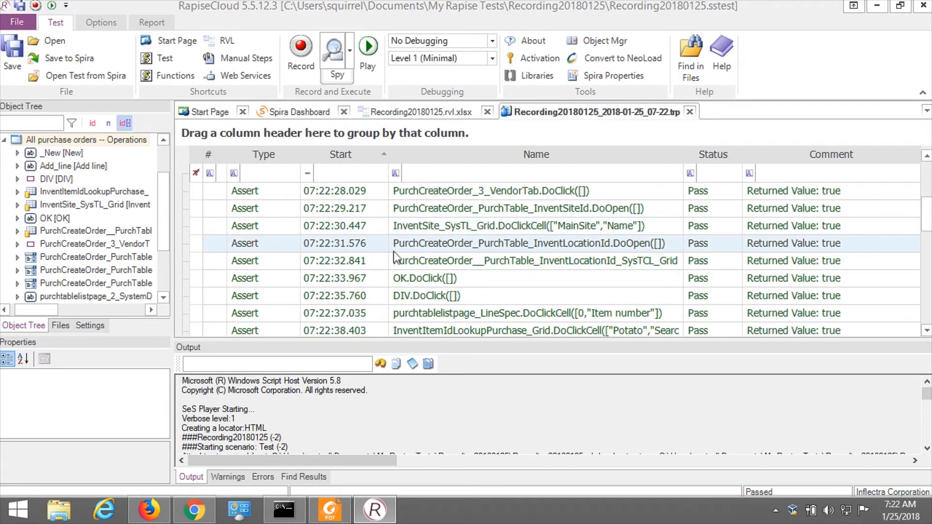
{"action": "left_click", "coordinate": [364, 232]}
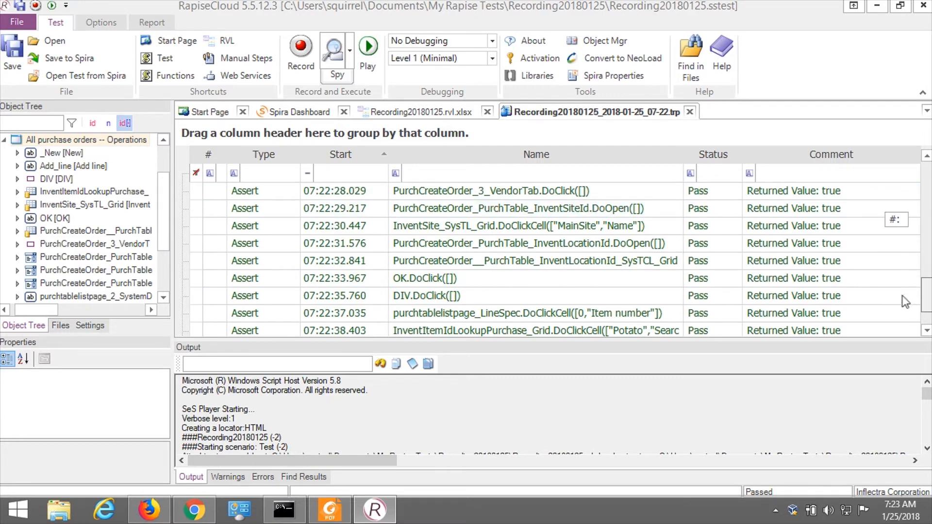
{"action": "scroll", "coordinate": [902, 313], "scroll_direction": "down", "scroll_amount": 5}
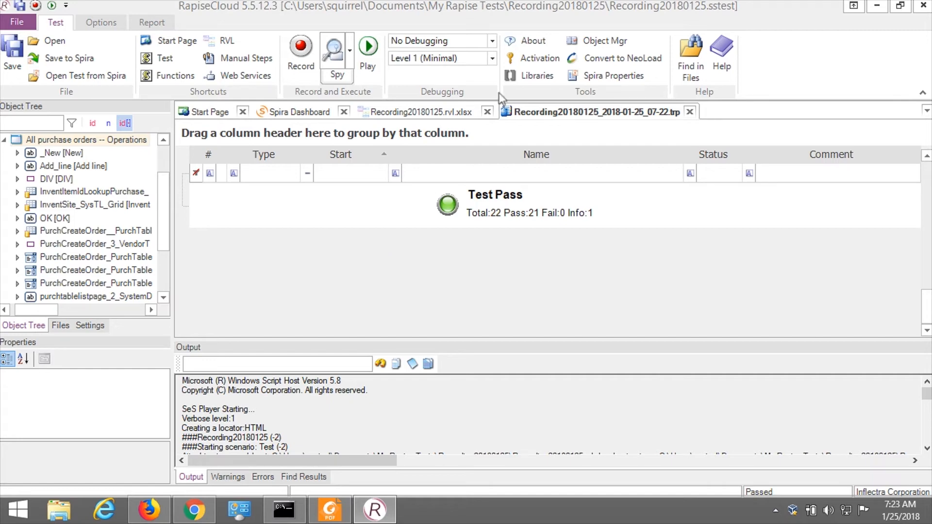
Play only rows 2 to 15 of the Recording20180125 RVL script, from the navigation search through the OK action.
{"action": "left_click", "coordinate": [459, 113]}
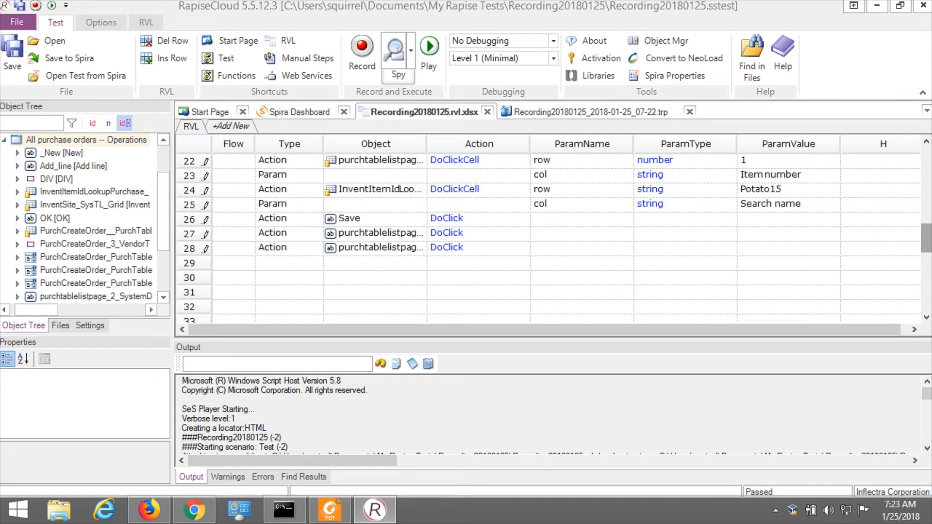
{"action": "left_click_drag", "start_coordinate": [929, 244], "coordinate": [917, 193]}
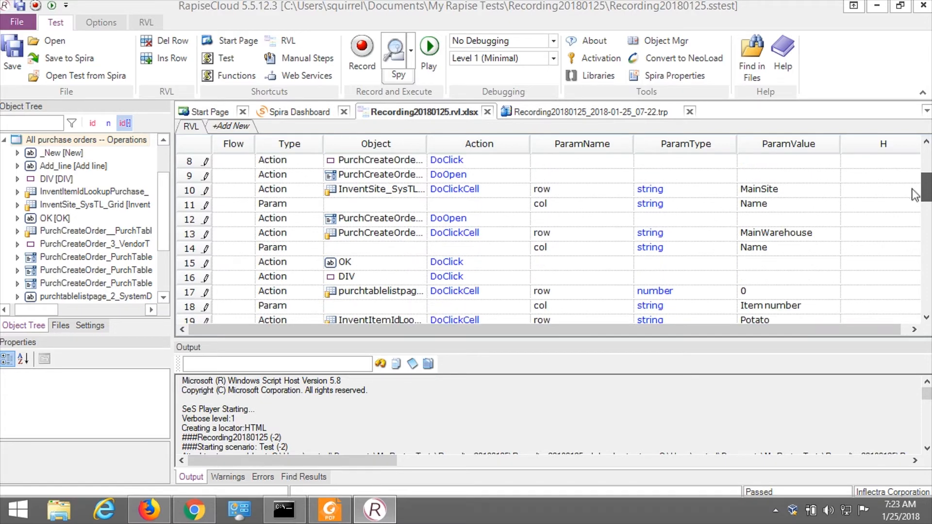
{"action": "left_click", "coordinate": [187, 264]}
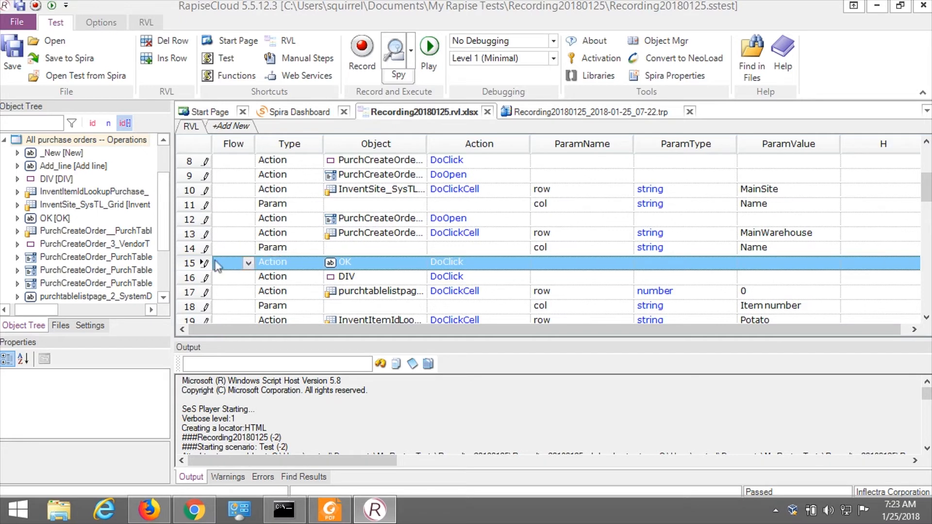
{"action": "left_click", "coordinate": [332, 265]}
{"action": "left_click_drag", "start_coordinate": [926, 191], "coordinate": [926, 162]}
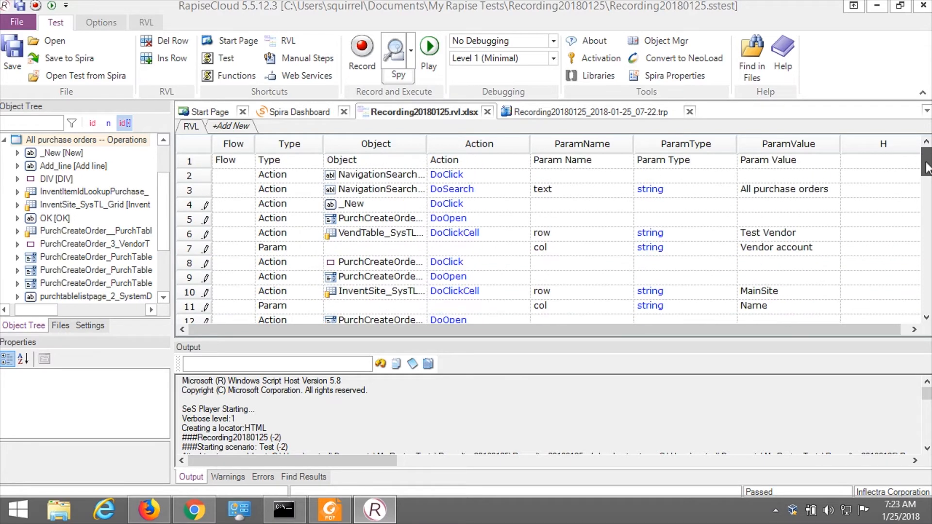
{"action": "left_click", "coordinate": [201, 176]}
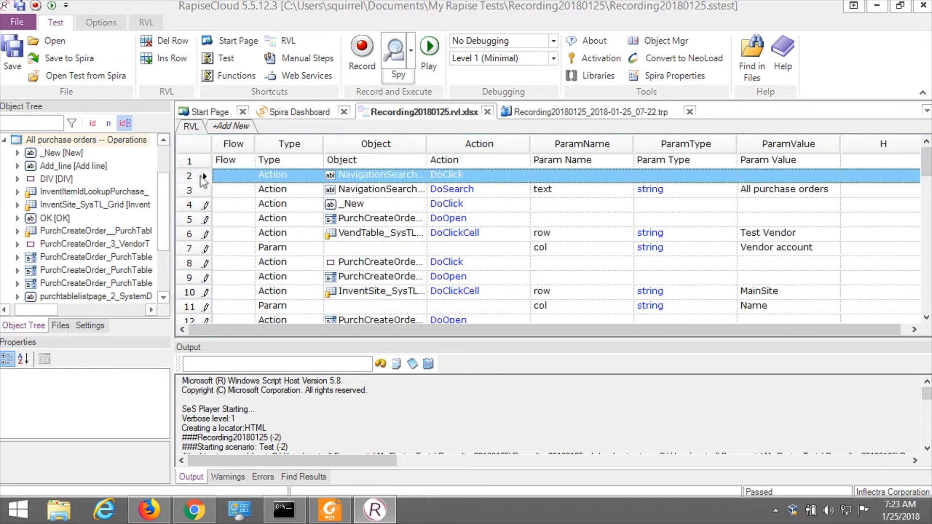
{"action": "scroll", "coordinate": [410, 223], "scroll_direction": "down", "scroll_amount": 2}
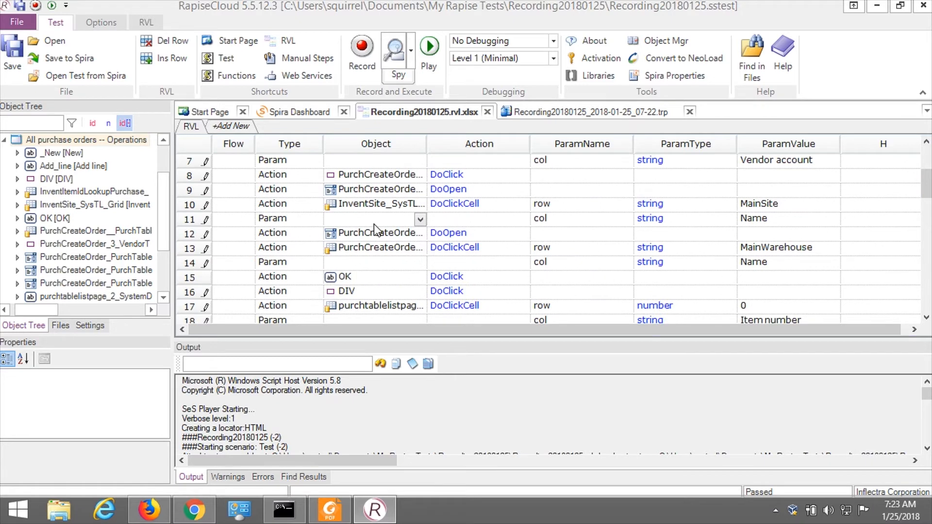
{"action": "left_click", "coordinate": [192, 280]}
{"action": "left_click", "coordinate": [193, 281], "text": "shift"}
{"action": "right_click", "coordinate": [192, 285]}
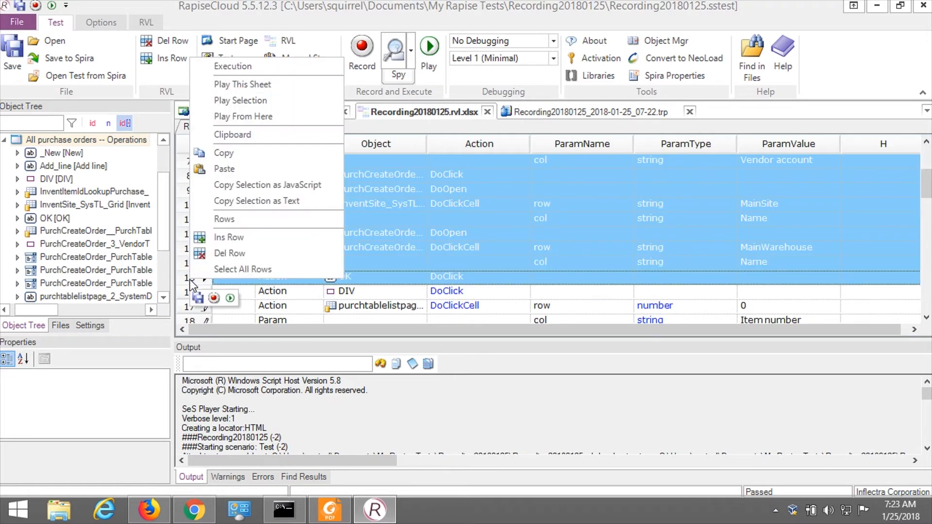
{"action": "left_click", "coordinate": [255, 100]}
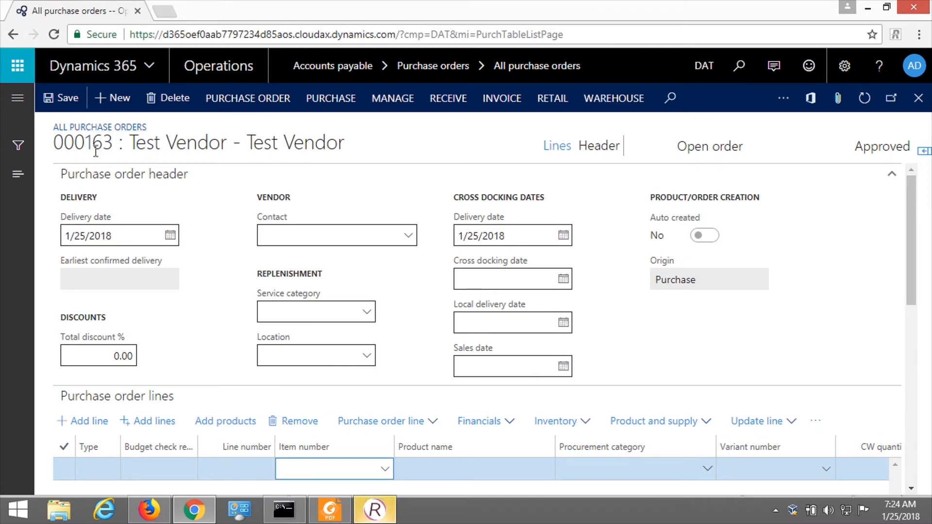
Check the order number in the new purchase order's title in Dynamics 365 and return to the Rapise playback report.
{"action": "double_click", "coordinate": [78, 144]}
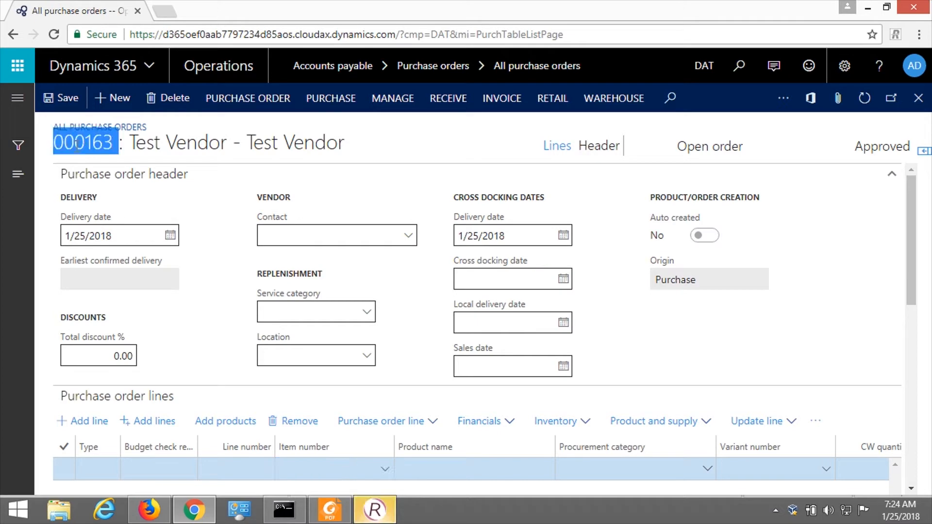
{"action": "left_click", "coordinate": [113, 155]}
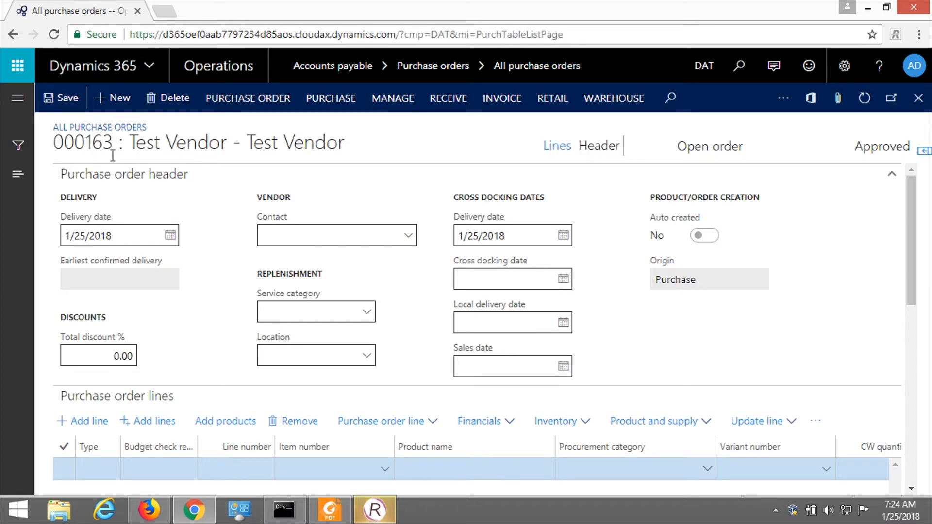
{"action": "left_click", "coordinate": [375, 509]}
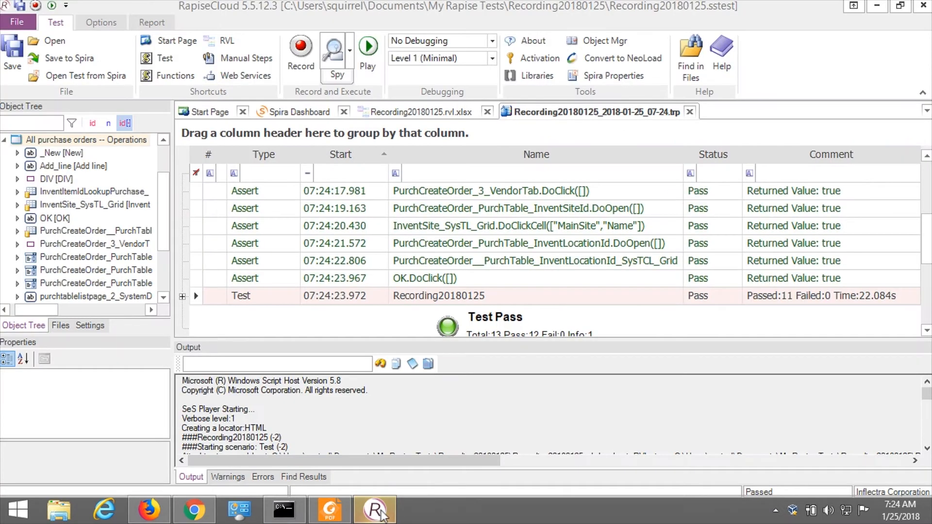
Set row 30 of the RVL script as the insertion point and start a new recording on the purchase order page.
{"action": "left_click", "coordinate": [398, 112]}
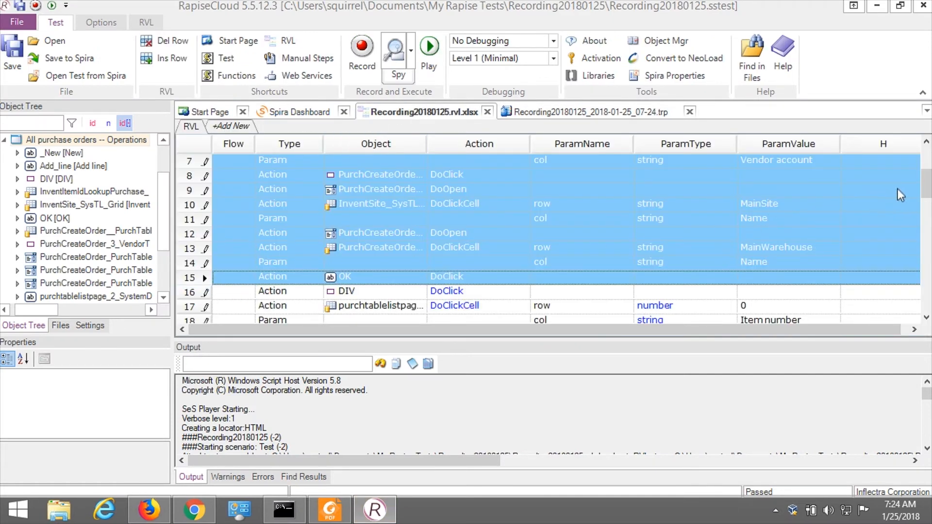
{"action": "left_click_drag", "start_coordinate": [925, 189], "coordinate": [913, 240]}
{"action": "left_click", "coordinate": [245, 277]}
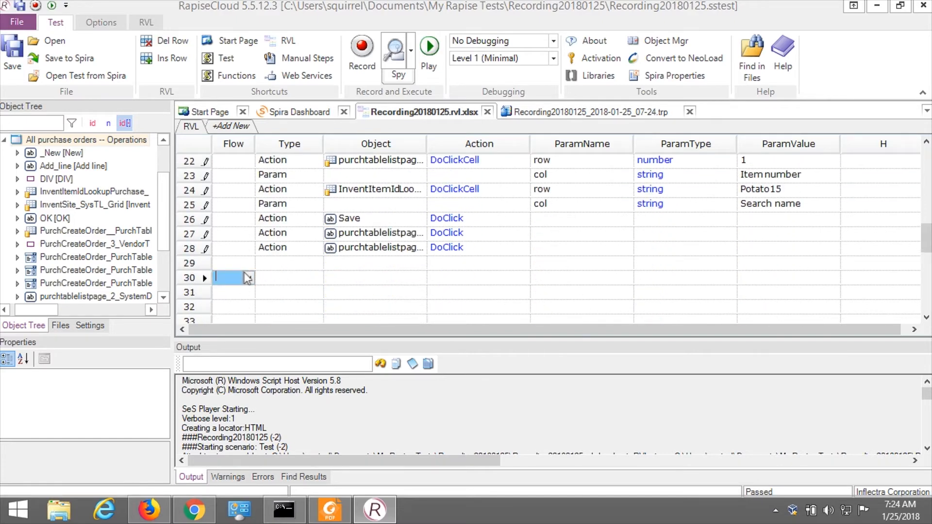
{"action": "left_click", "coordinate": [362, 51]}
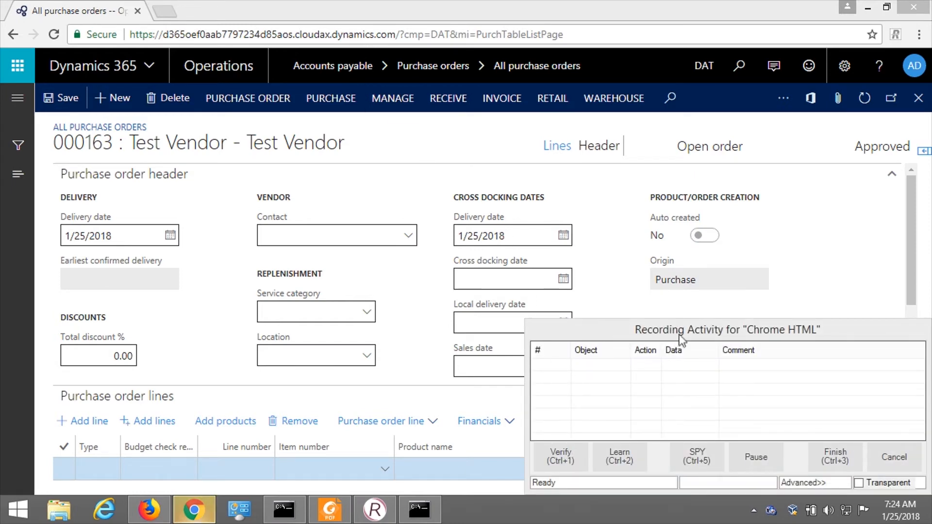
Record a verification of the InnerText property of the purchase order title.
{"action": "left_click", "coordinate": [562, 461]}
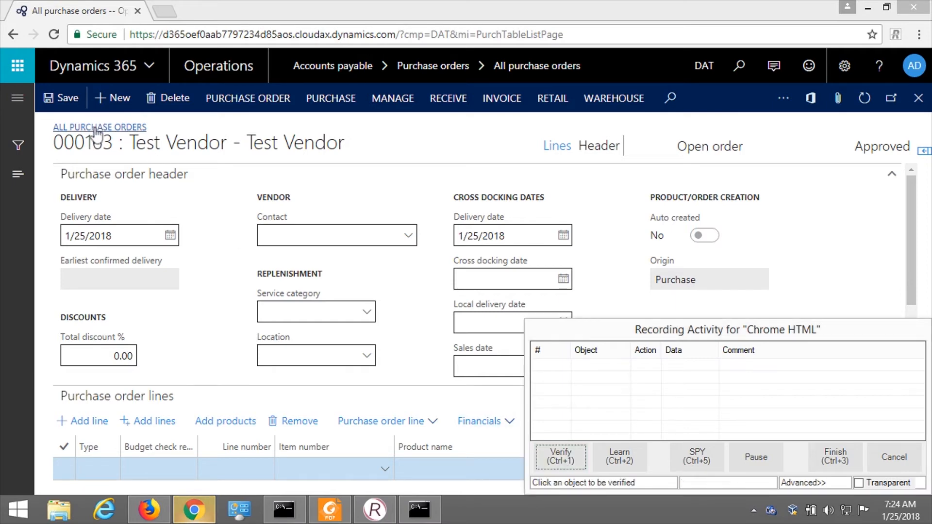
{"action": "left_click", "coordinate": [89, 143]}
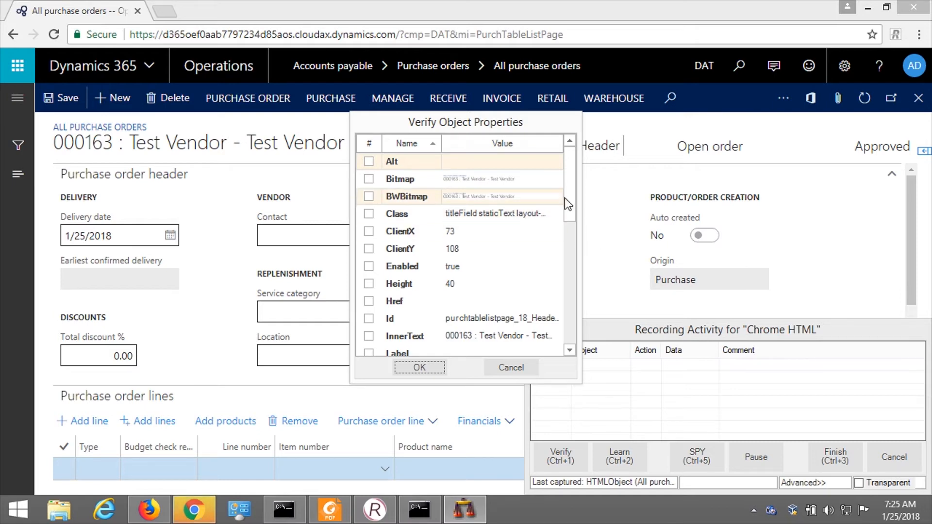
{"action": "left_click_drag", "start_coordinate": [568, 195], "coordinate": [566, 223]}
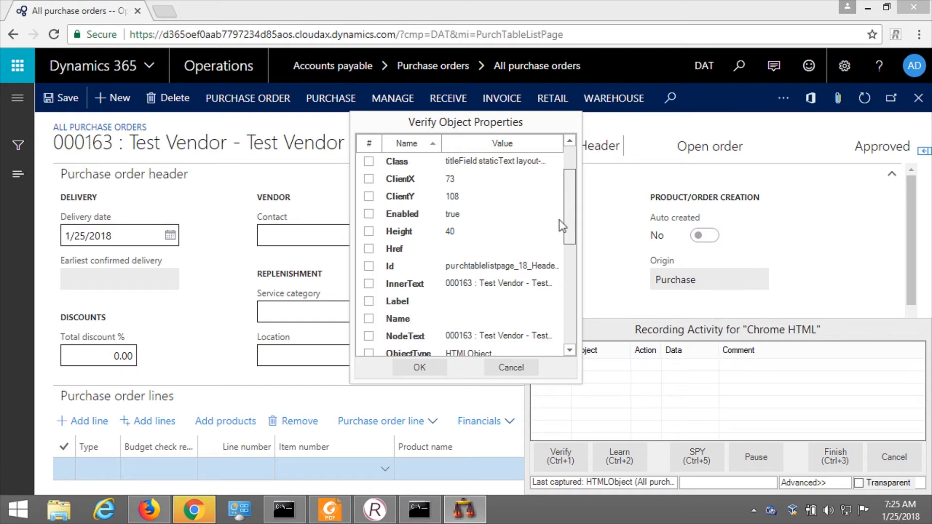
{"action": "left_click", "coordinate": [372, 283]}
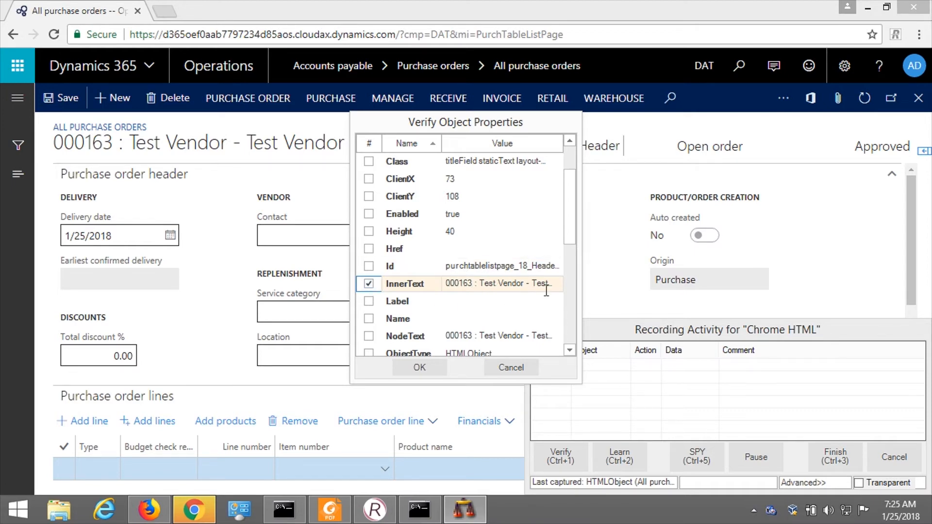
{"action": "left_click", "coordinate": [420, 369]}
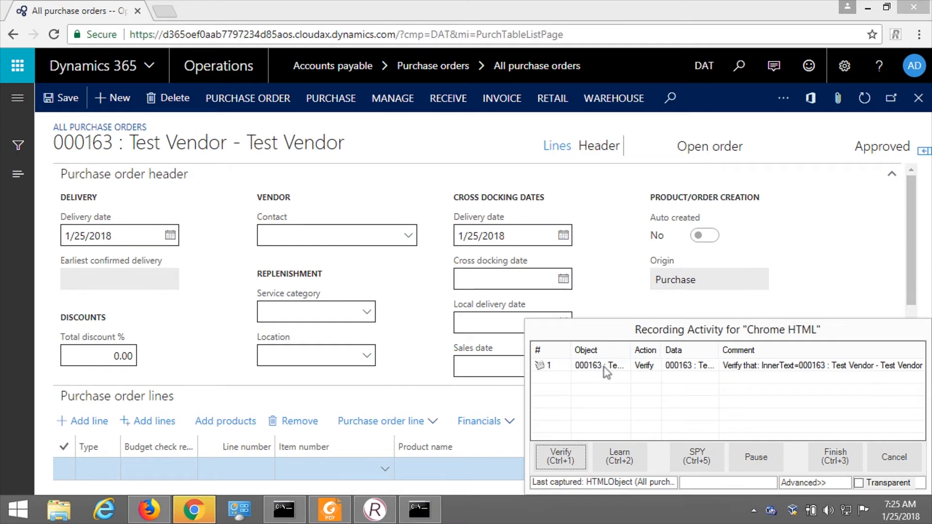
Finish the recording and insert the recorded verification steps into the RVL script at row 30.
{"action": "left_click", "coordinate": [832, 464]}
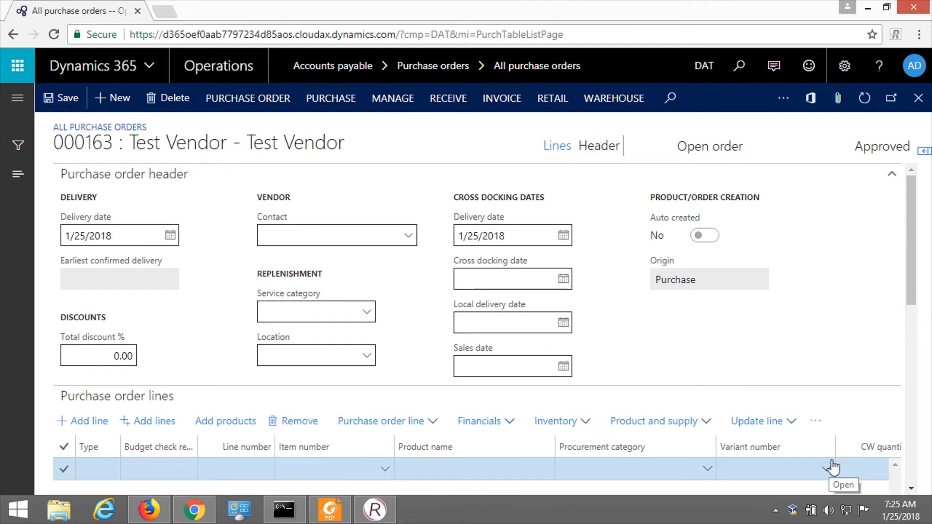
{"action": "left_click", "coordinate": [374, 517]}
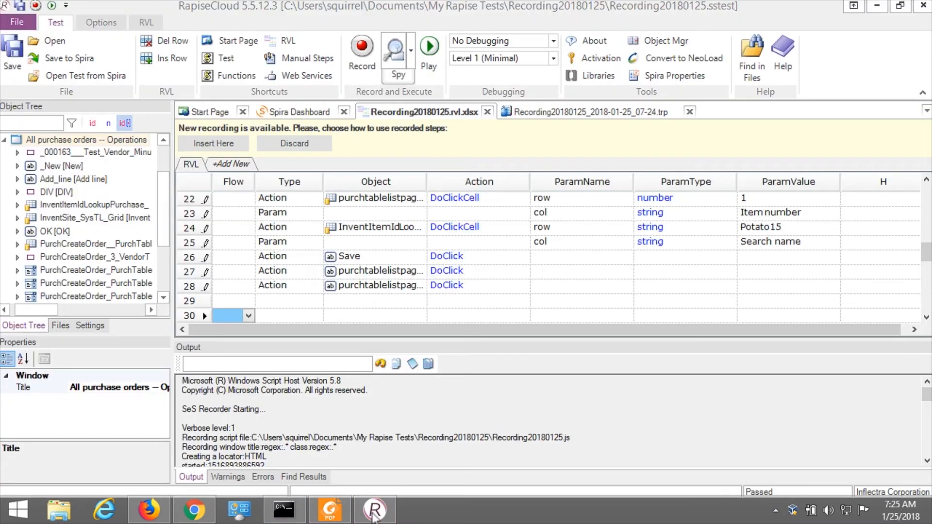
{"action": "left_click", "coordinate": [224, 144]}
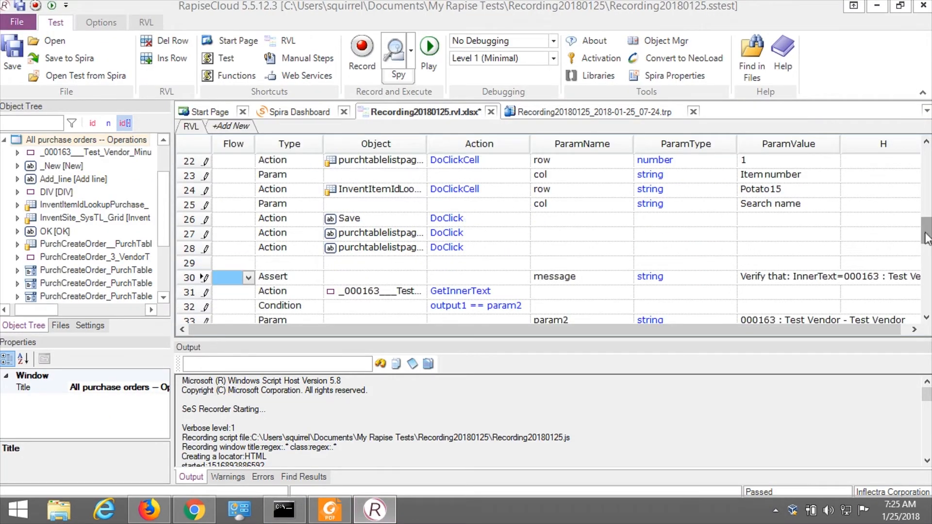
Play only the title assertion in rows 30 to 33 and expand its Assert entry in the playback report.
{"action": "scroll", "coordinate": [928, 237], "scroll_direction": "down", "scroll_amount": 2}
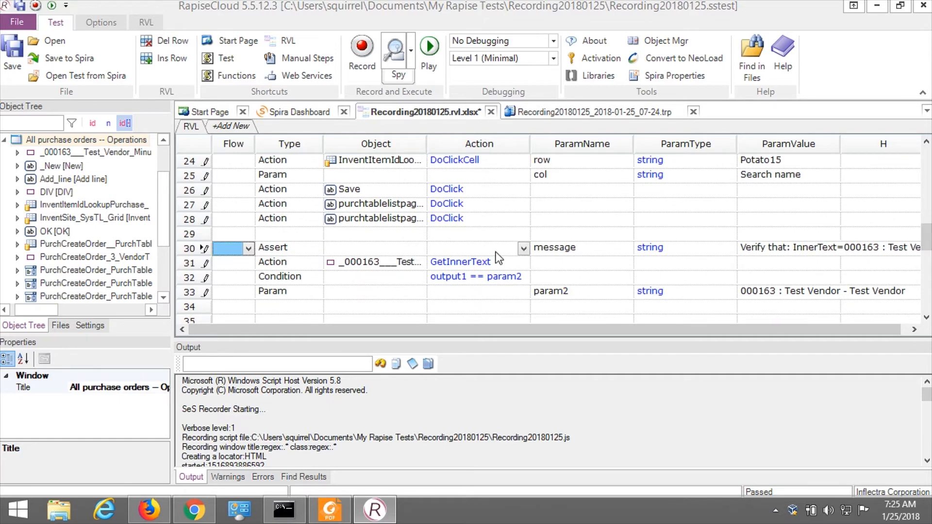
{"action": "left_click", "coordinate": [290, 251]}
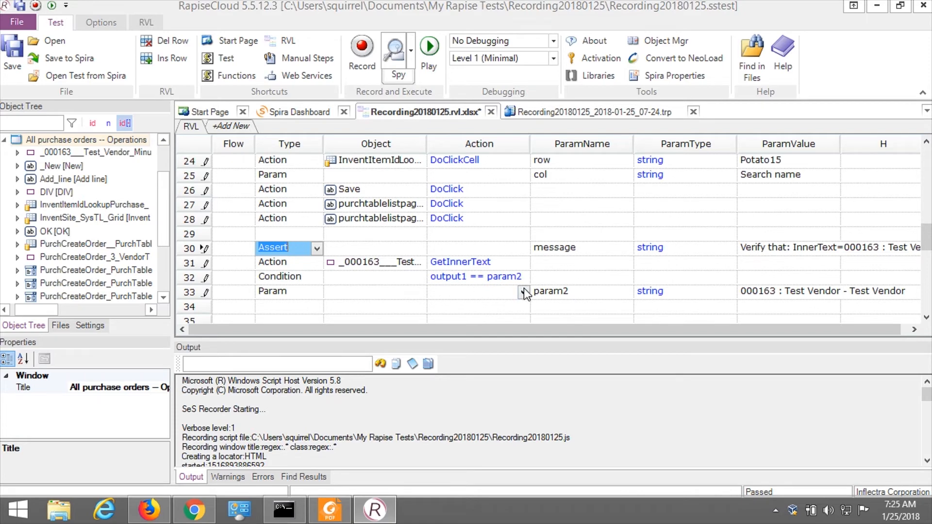
{"action": "left_click", "coordinate": [488, 278]}
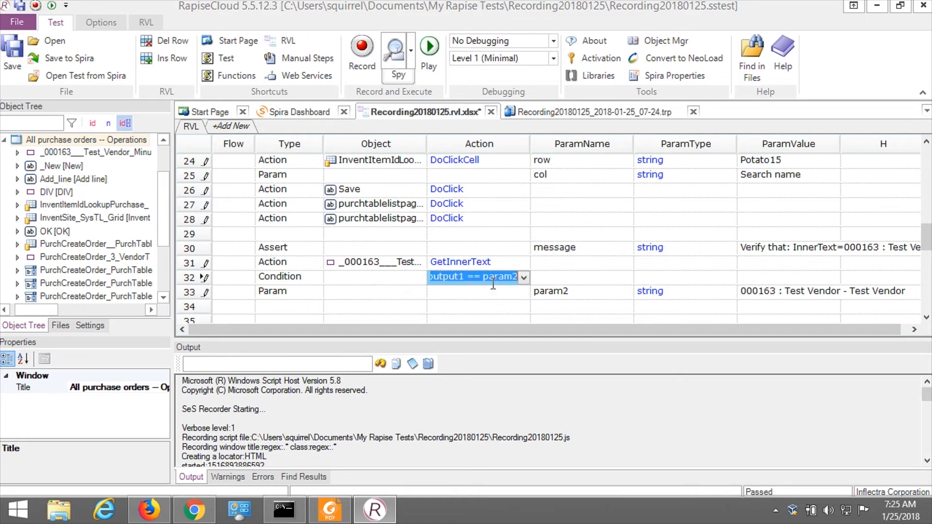
{"action": "left_click", "coordinate": [767, 293]}
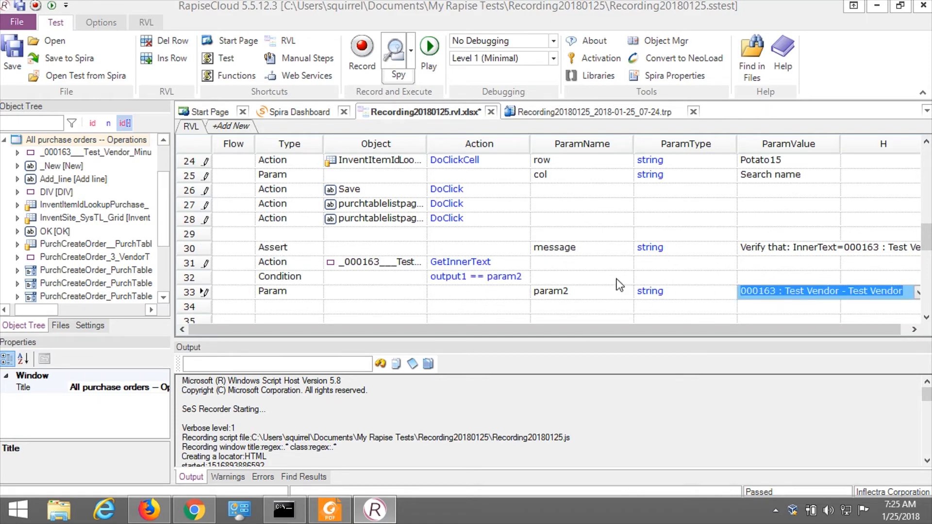
{"action": "left_click", "coordinate": [186, 252]}
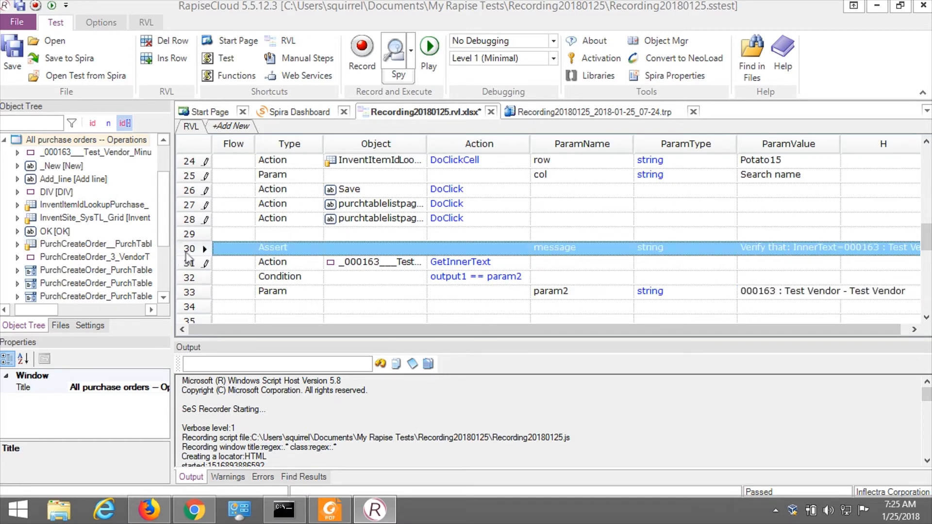
{"action": "left_click", "coordinate": [193, 295], "text": "shift"}
{"action": "right_click", "coordinate": [193, 295]}
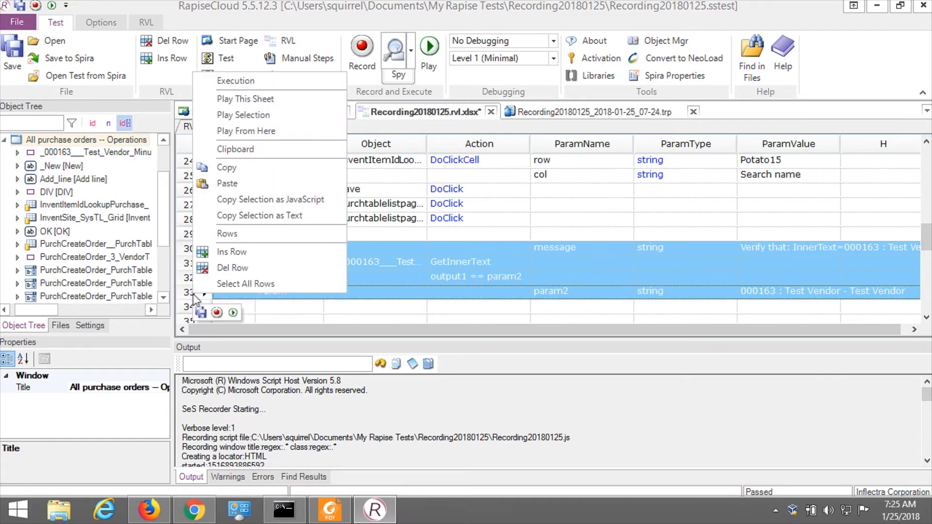
{"action": "left_click", "coordinate": [234, 122]}
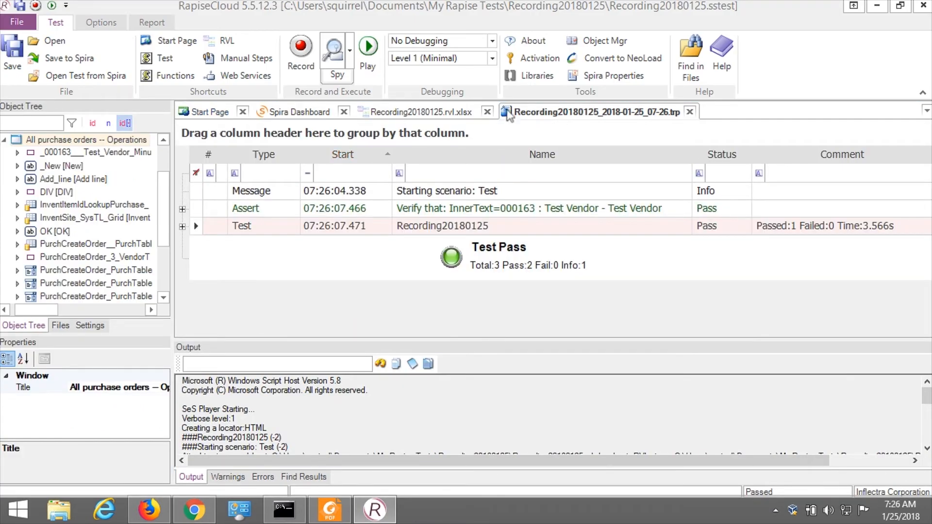
{"action": "left_click", "coordinate": [183, 209]}
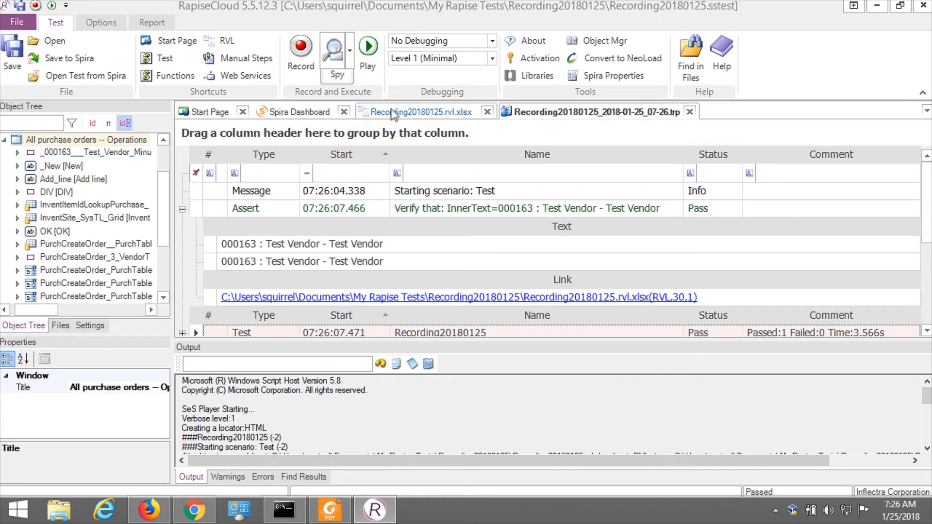
Change the last digit of the order number in the assertion's param2 value to 4 and save the script.
{"action": "left_click", "coordinate": [427, 112]}
{"action": "left_click", "coordinate": [757, 296]}
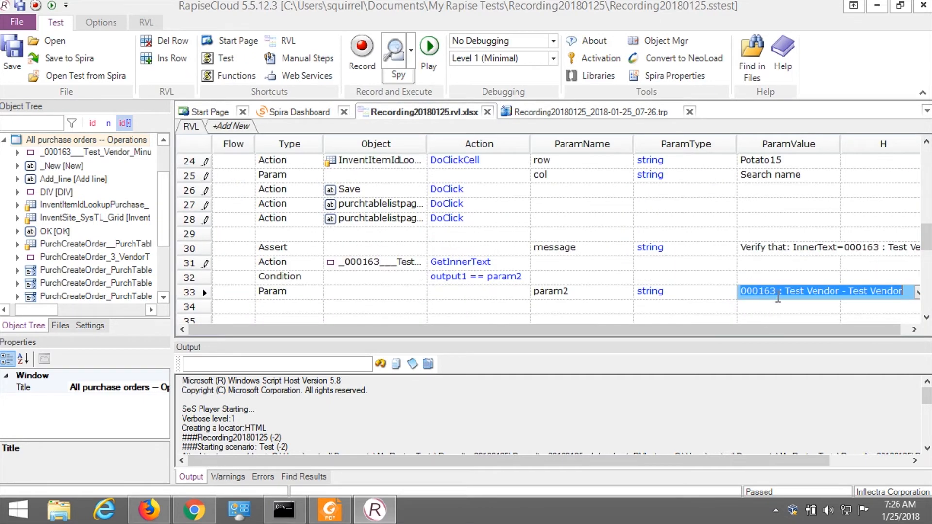
{"action": "left_click", "coordinate": [776, 291]}
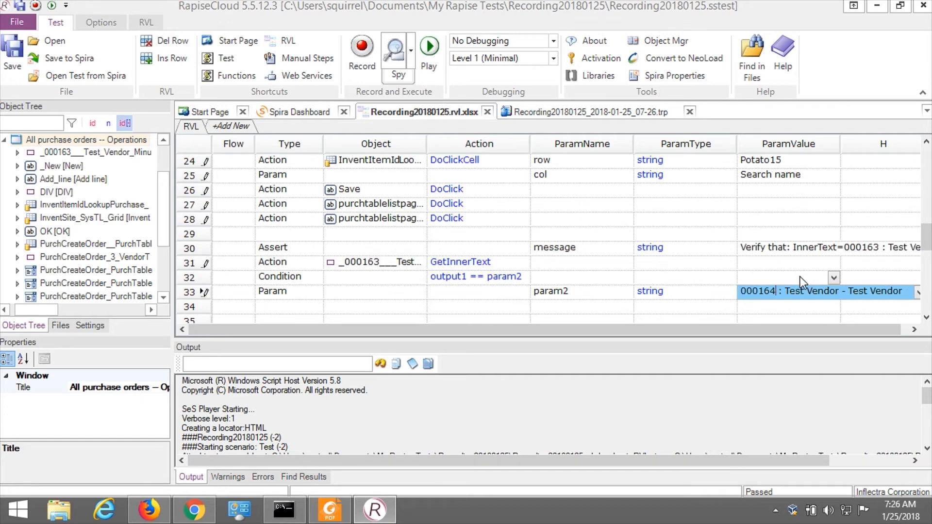
{"action": "left_click", "coordinate": [800, 277]}
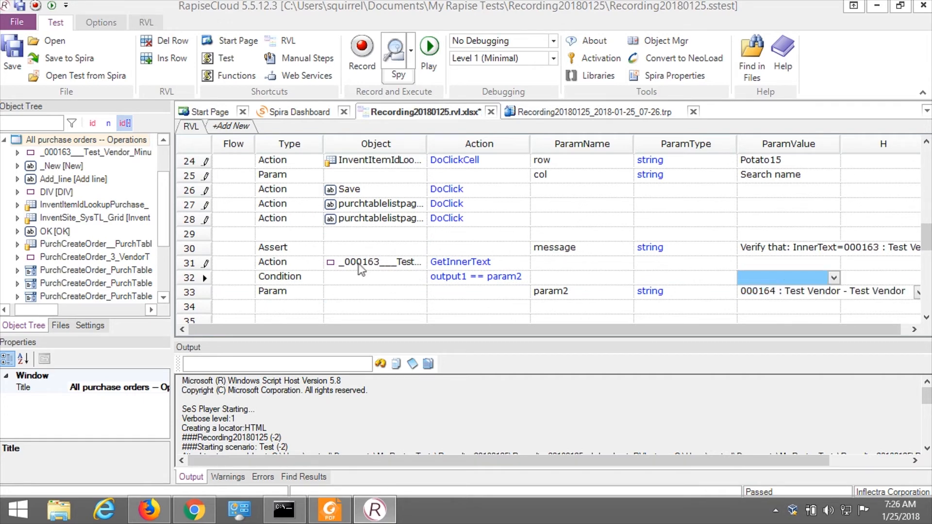
{"action": "key", "text": "ctrl+s"}
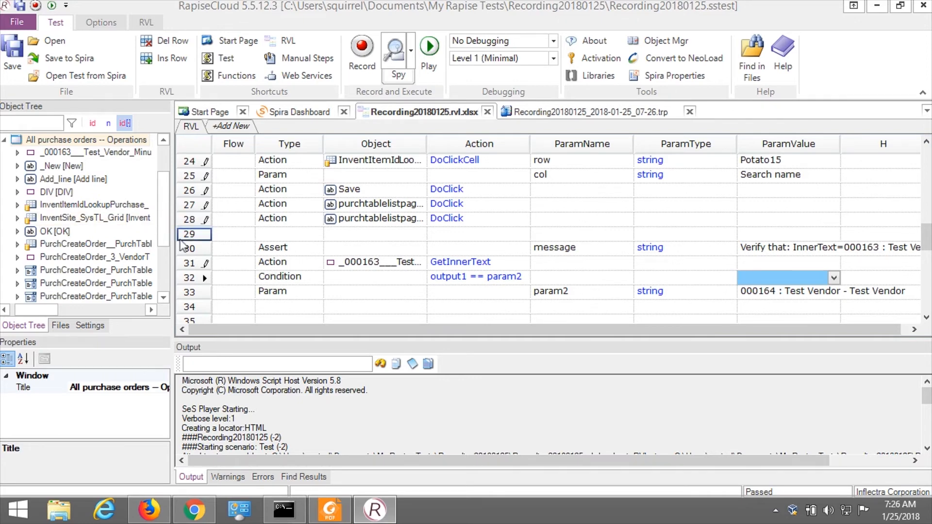
Play back only the title assertion in rows 30 to 33 of the RVL script.
{"action": "left_click", "coordinate": [194, 248]}
{"action": "left_click", "coordinate": [194, 292], "text": "shift"}
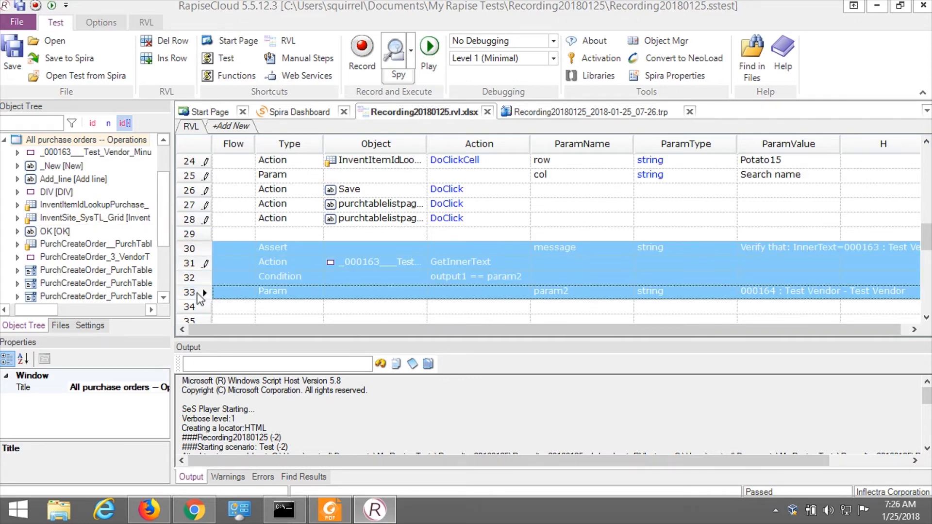
{"action": "right_click", "coordinate": [197, 293]}
{"action": "left_click", "coordinate": [236, 117]}
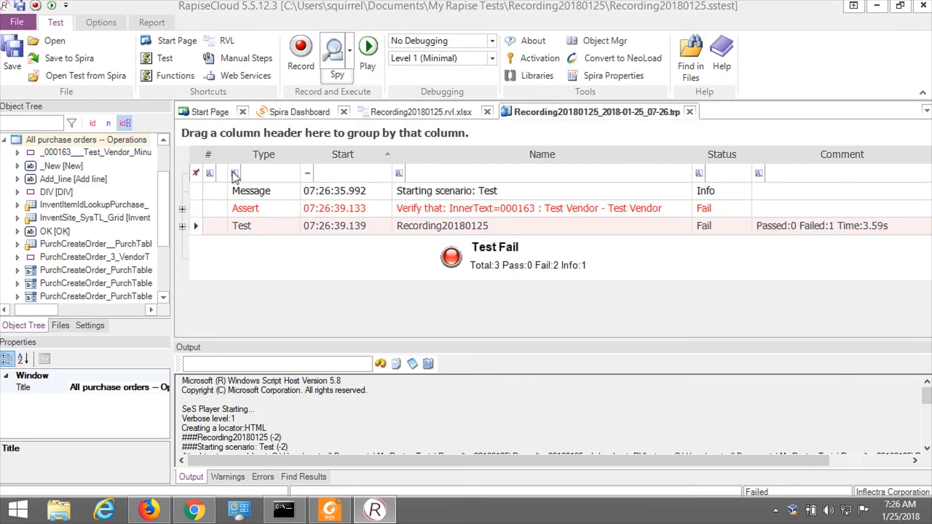
Expand the Assert entry in the playback report and compare its two title text values.
{"action": "left_click", "coordinate": [363, 210]}
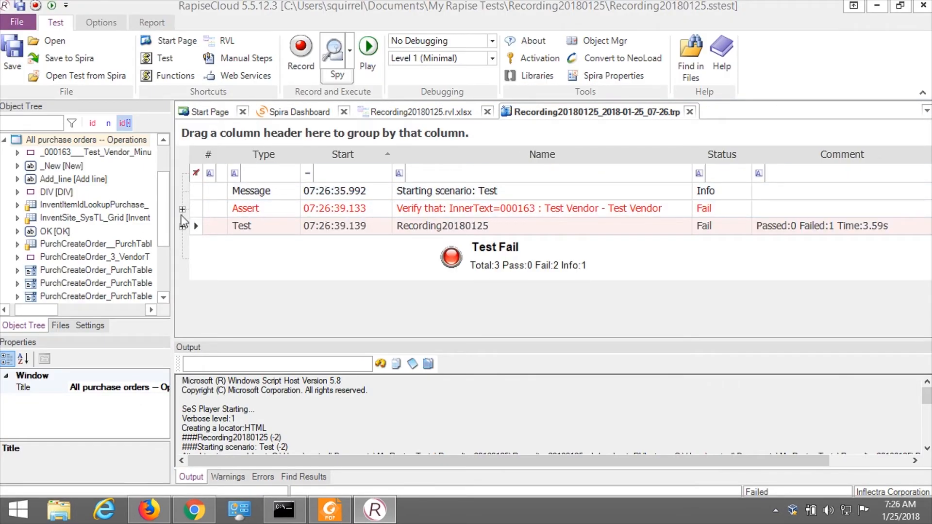
{"action": "left_click", "coordinate": [182, 209]}
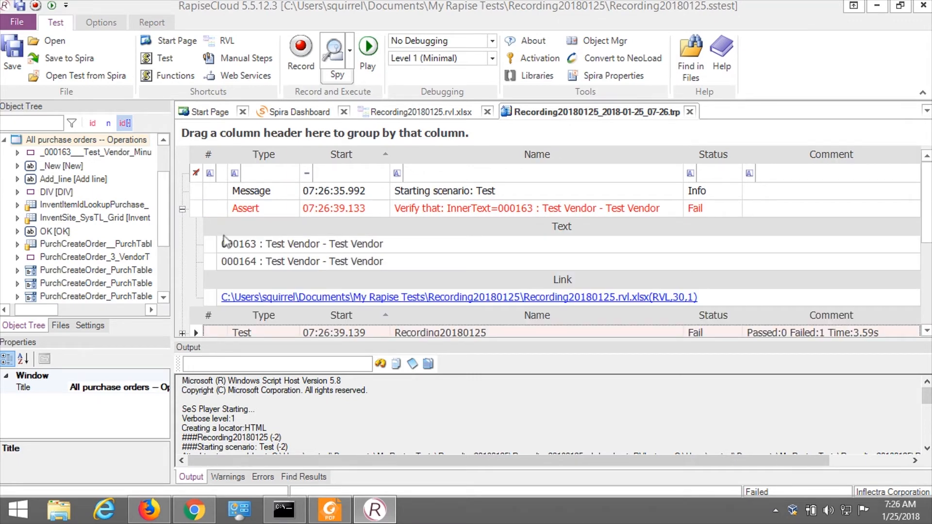
{"action": "left_click", "coordinate": [256, 247]}
{"action": "left_click", "coordinate": [251, 262]}
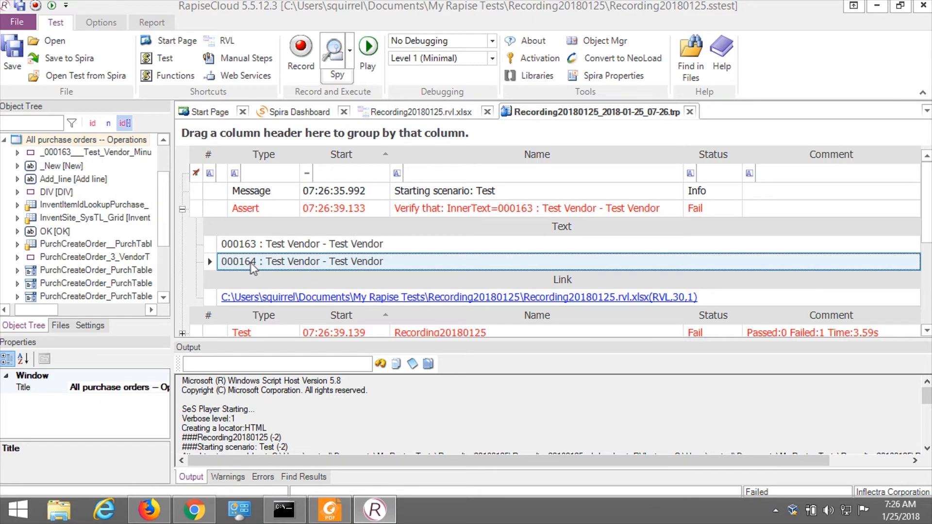
{"action": "left_click", "coordinate": [253, 248]}
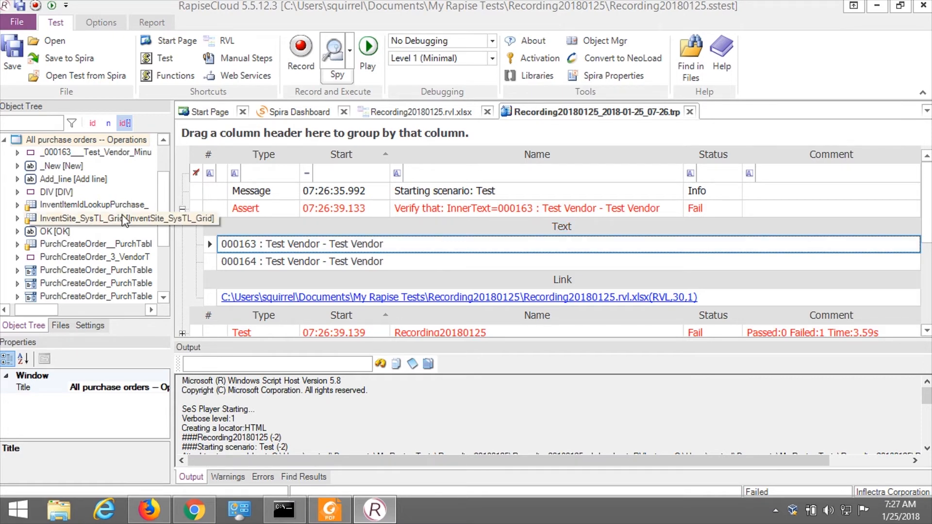
Bring up the test settings and review the StopOnError option in the Execution group.
{"action": "left_click", "coordinate": [87, 326]}
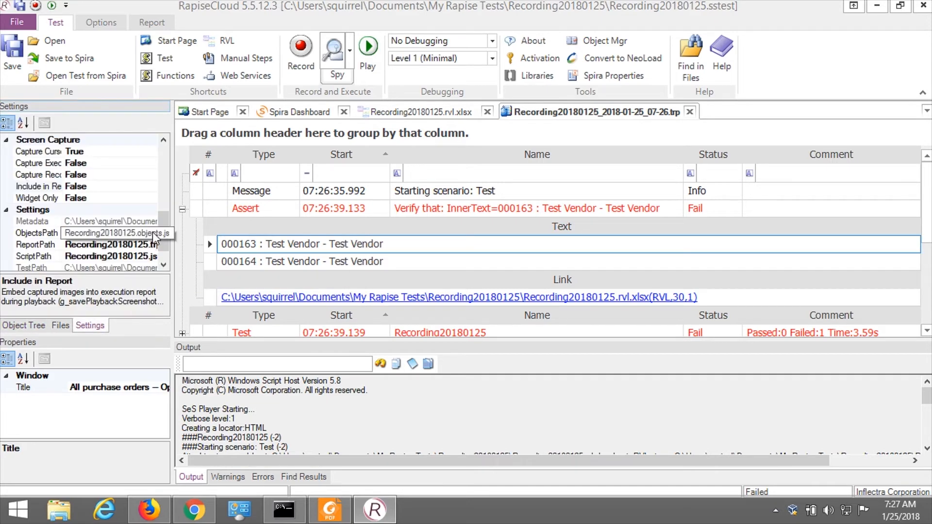
{"action": "left_click_drag", "start_coordinate": [168, 225], "coordinate": [168, 153]}
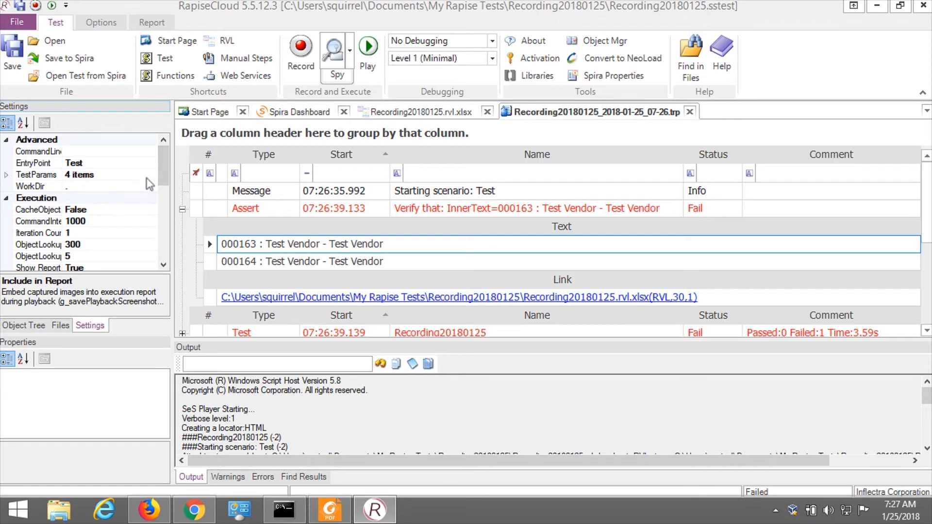
{"action": "left_click_drag", "start_coordinate": [163, 168], "coordinate": [157, 185]}
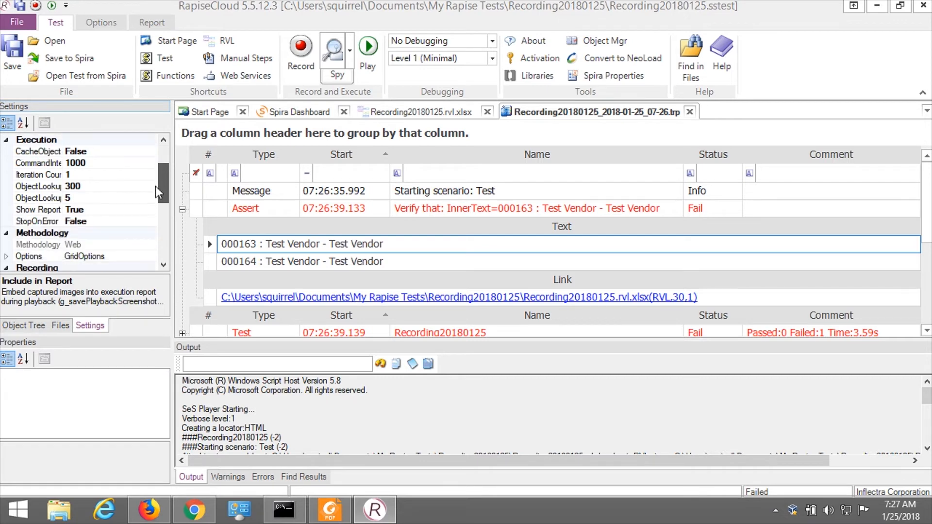
{"action": "left_click", "coordinate": [39, 223]}
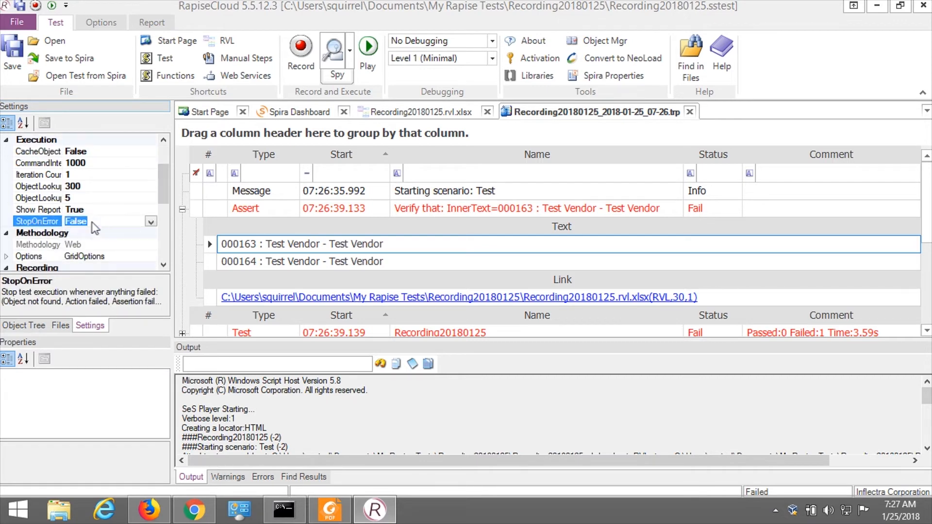
{"action": "left_click", "coordinate": [75, 221]}
{"action": "double_click", "coordinate": [75, 221]}
{"action": "left_click_drag", "start_coordinate": [164, 185], "coordinate": [149, 215]}
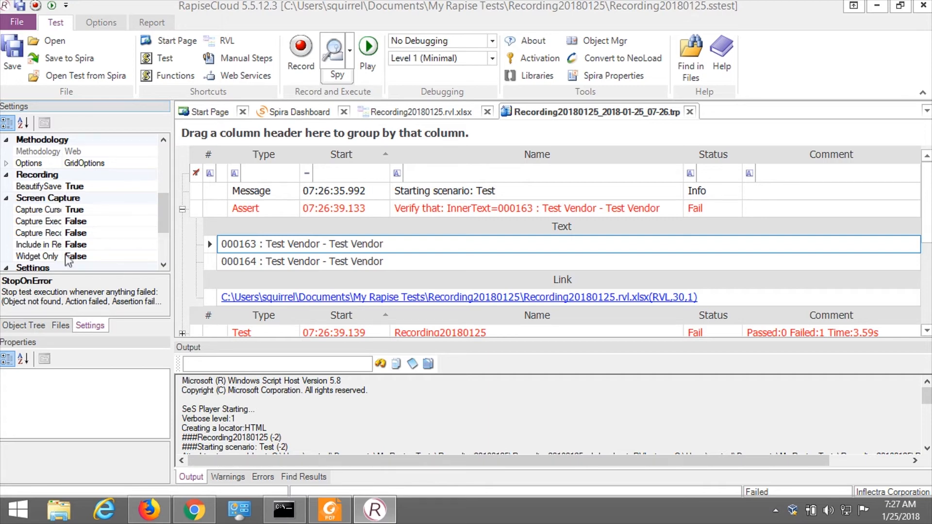
Set the Capture Execution option under Screen Capture to True.
{"action": "left_click", "coordinate": [37, 224]}
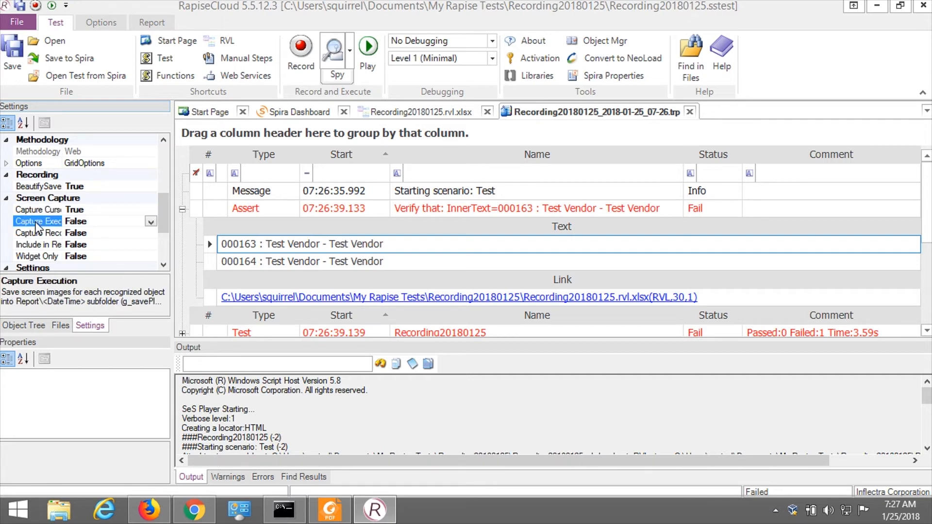
{"action": "left_click", "coordinate": [94, 224]}
{"action": "double_click", "coordinate": [97, 228]}
{"action": "left_click", "coordinate": [53, 243]}
{"action": "double_click", "coordinate": [107, 224]}
{"action": "left_click", "coordinate": [151, 222]}
{"action": "left_click", "coordinate": [108, 242]}
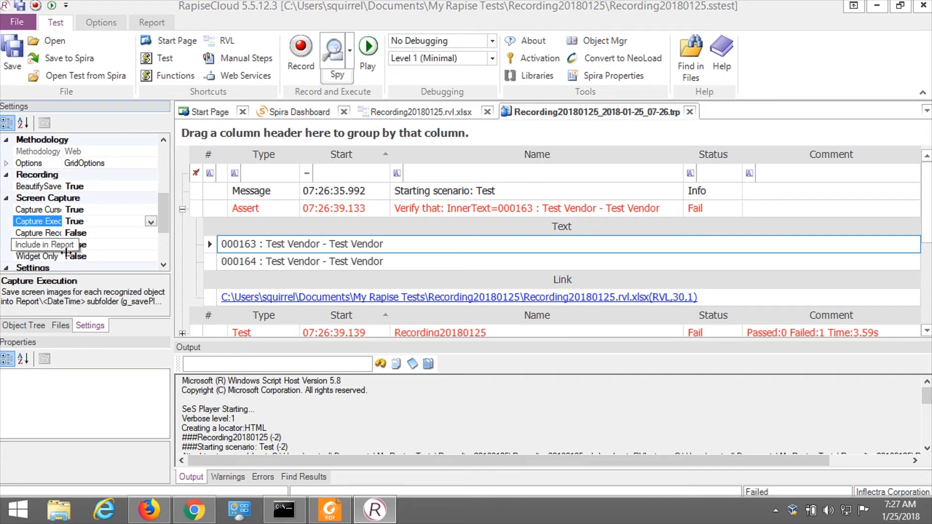
Set the Include in Report option under Screen Capture to True.
{"action": "left_click", "coordinate": [92, 245]}
{"action": "left_click", "coordinate": [151, 245]}
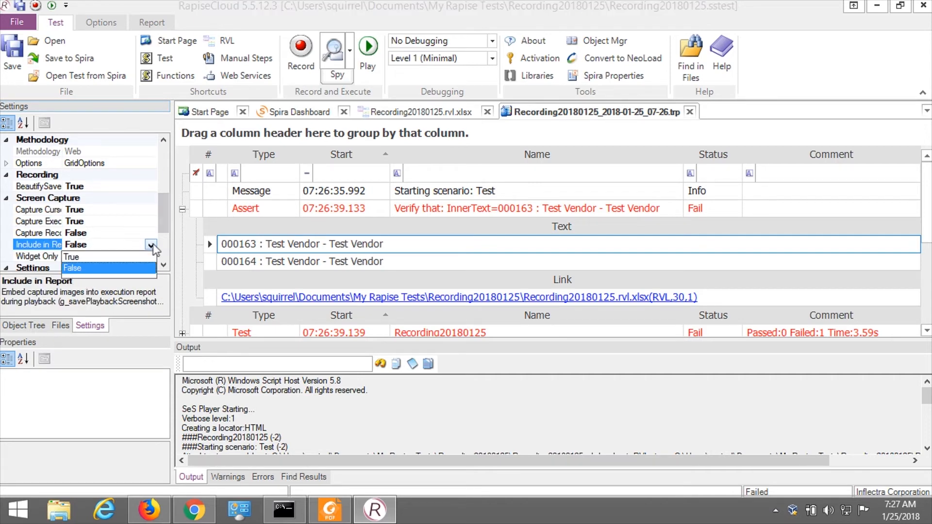
{"action": "left_click", "coordinate": [112, 256]}
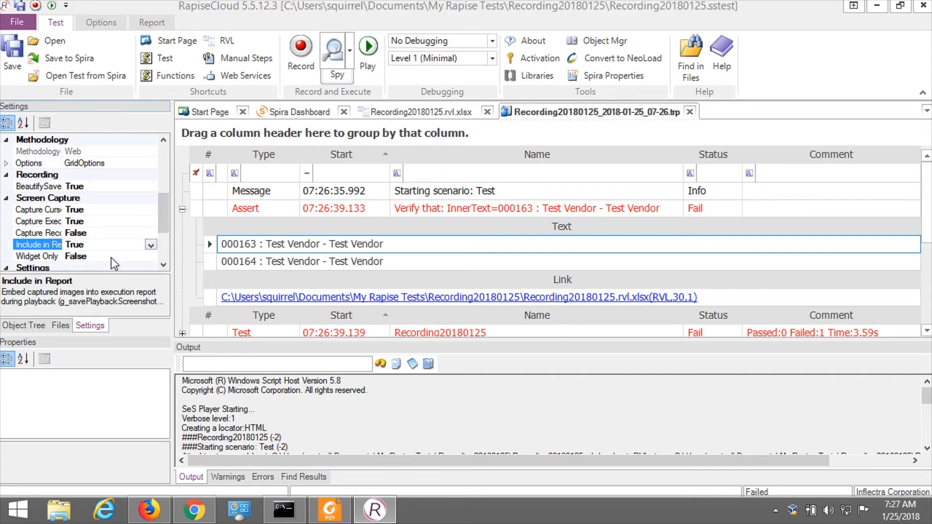
Save the test and play back the whole Recording20180125 test.
{"action": "left_click", "coordinate": [6, 57]}
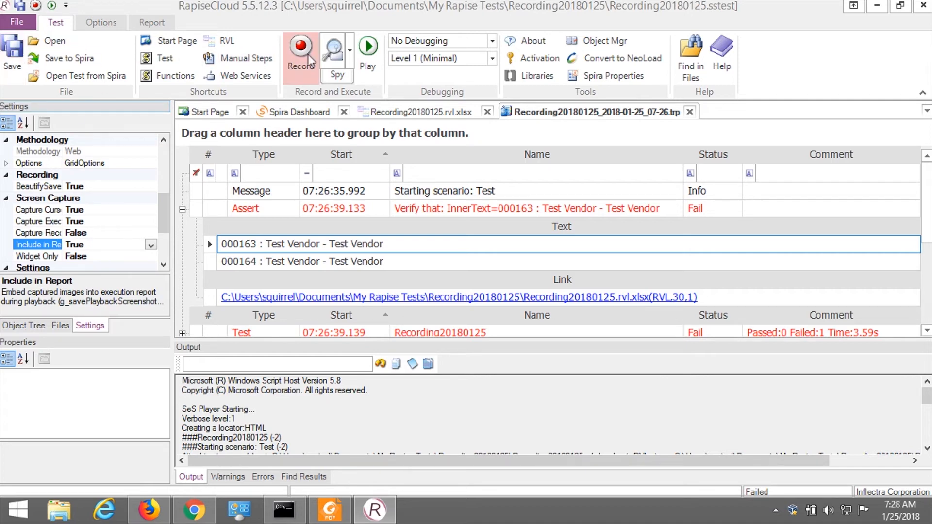
{"action": "left_click", "coordinate": [365, 56]}
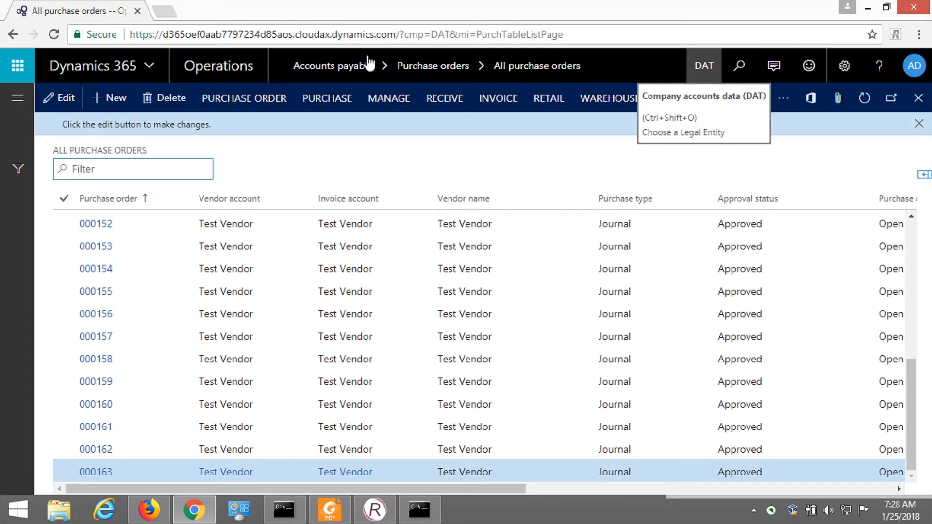
{"action": "key", "text": "alt+n"}
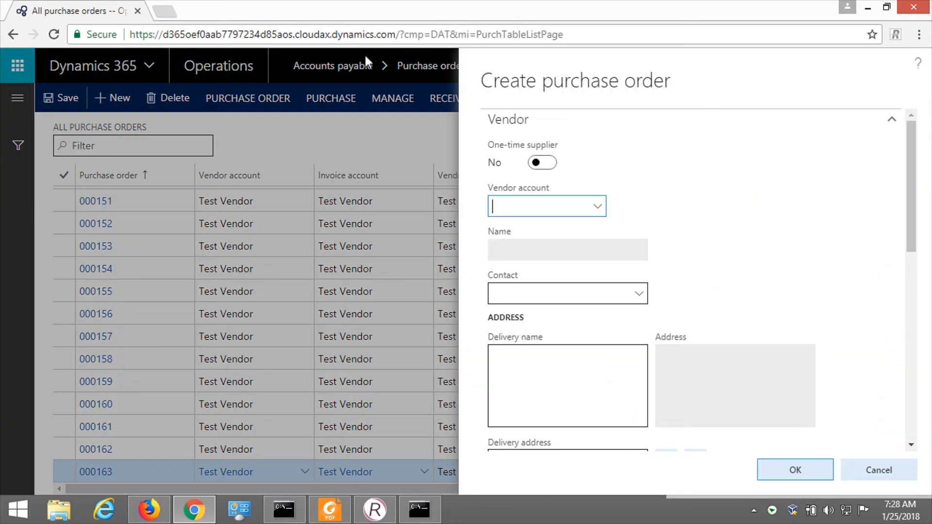
{"action": "key", "text": "alt+Down"}
{"action": "key", "text": "Down"}
{"action": "key", "text": "Return"}
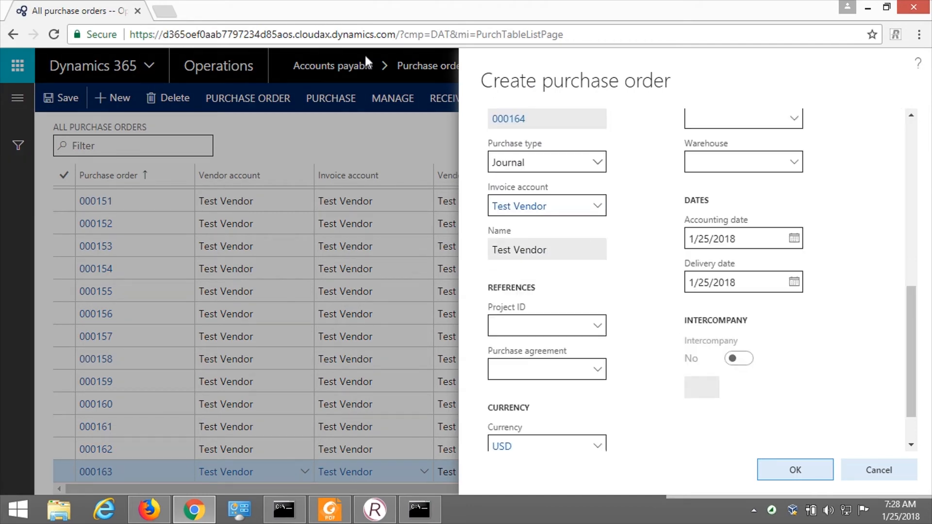
{"action": "key", "text": "Return"}
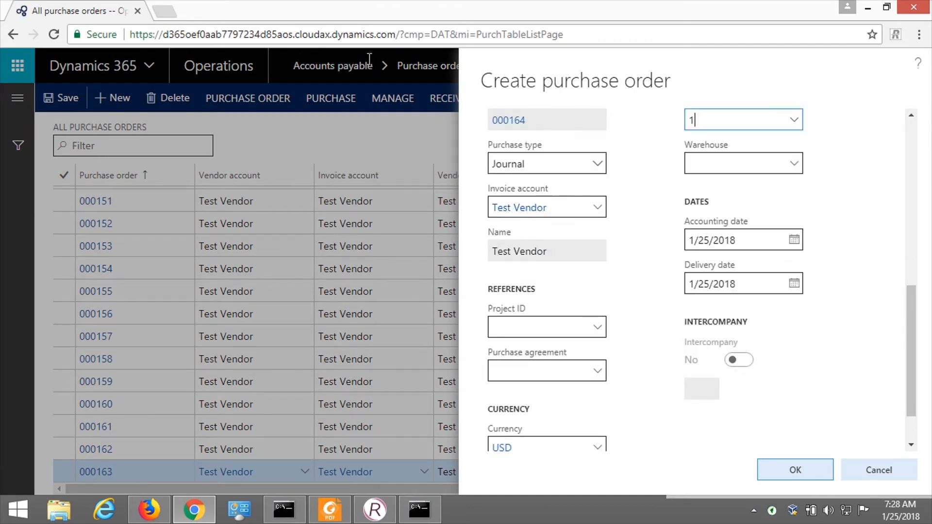
{"action": "key", "text": "Tab"}
{"action": "key", "text": "alt+Down"}
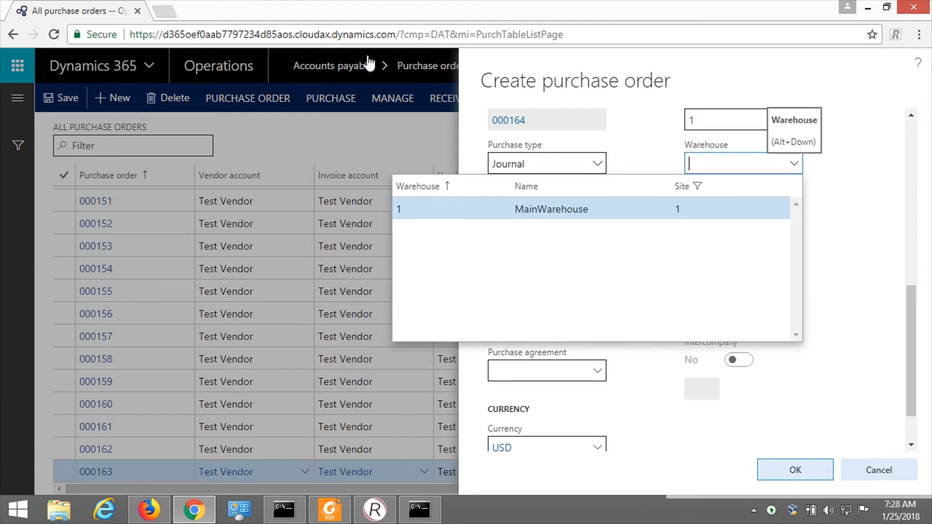
{"action": "key", "text": "Return"}
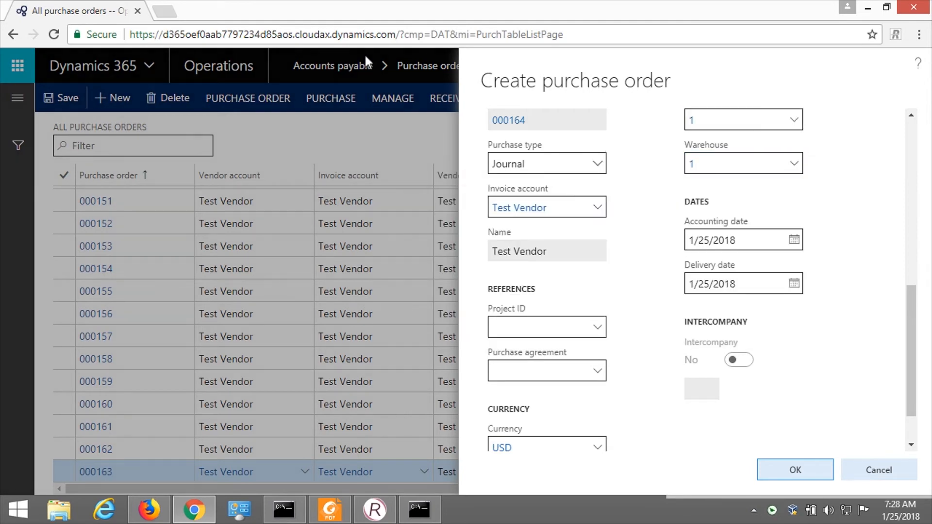
{"action": "key", "text": "Return"}
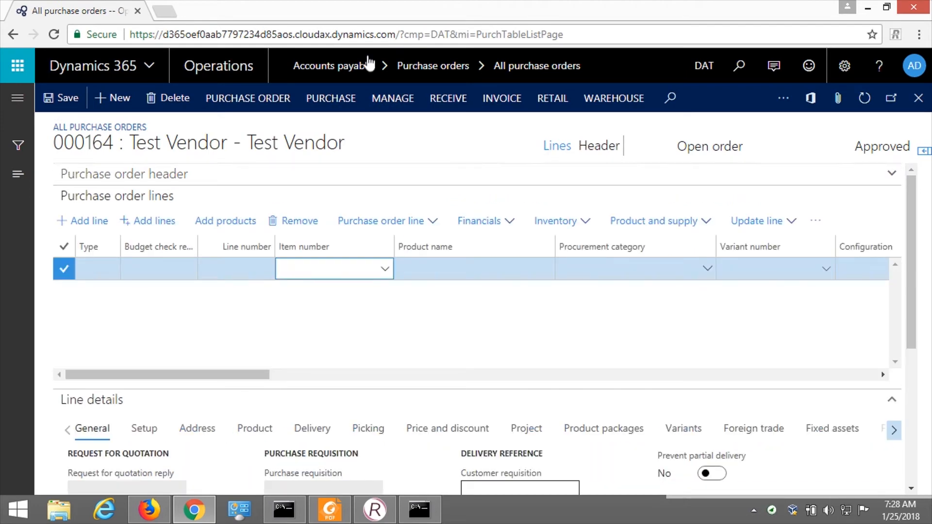
{"action": "type", "text": "11"}
{"action": "key", "text": "Return"}
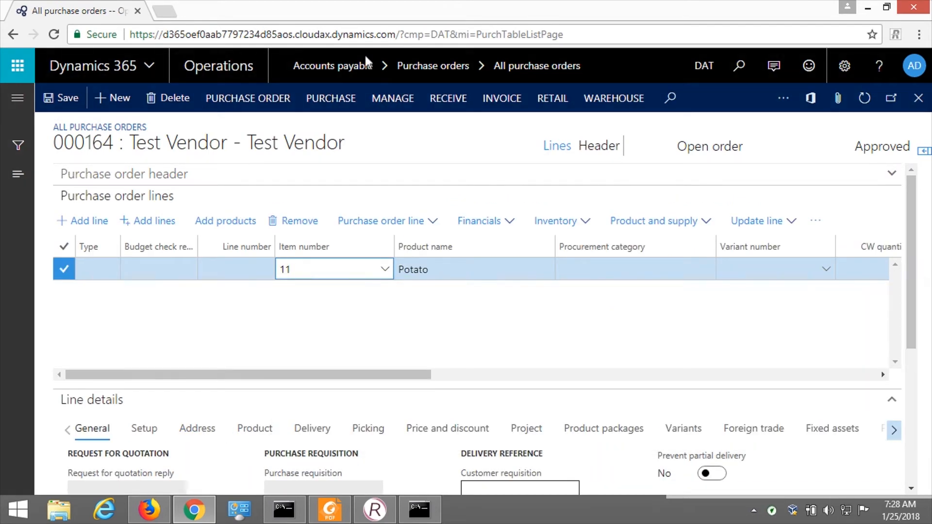
{"action": "key", "text": "alt+n"}
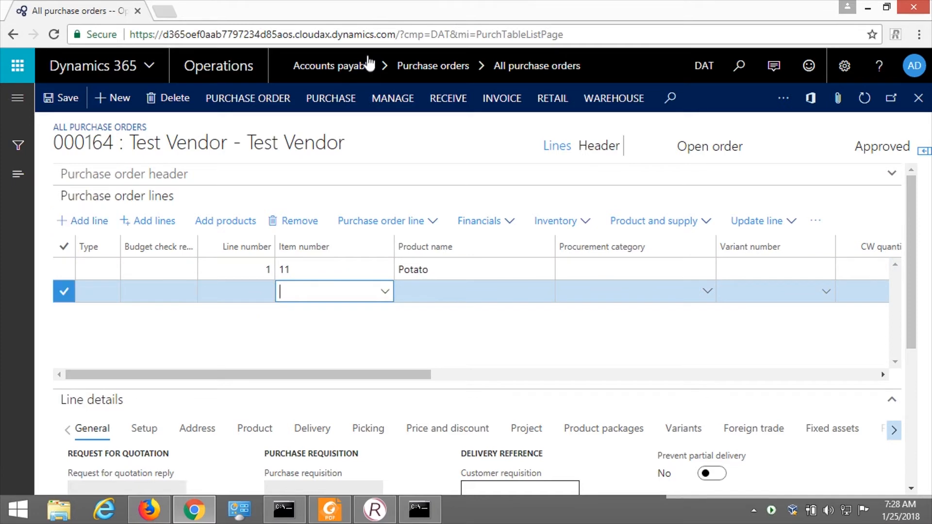
{"action": "type", "text": "15"}
{"action": "key", "text": "Return"}
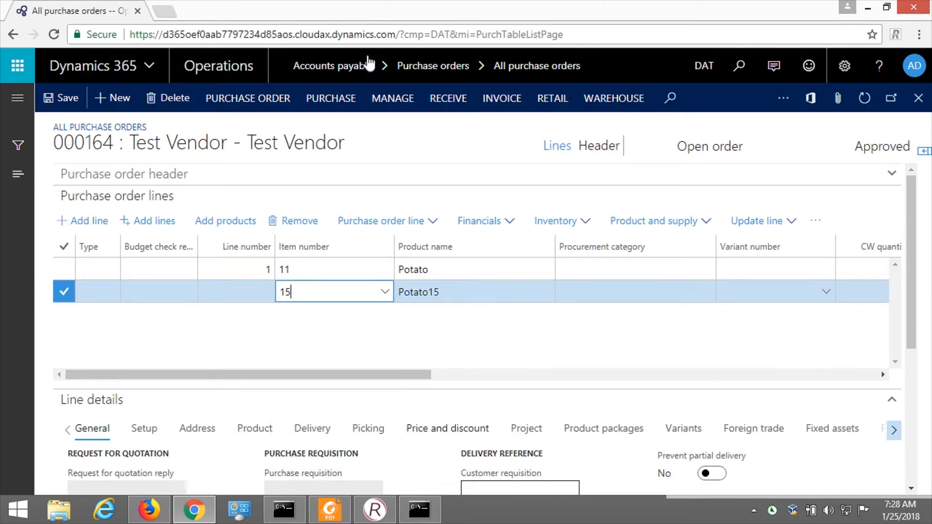
{"action": "key", "text": "alt+s"}
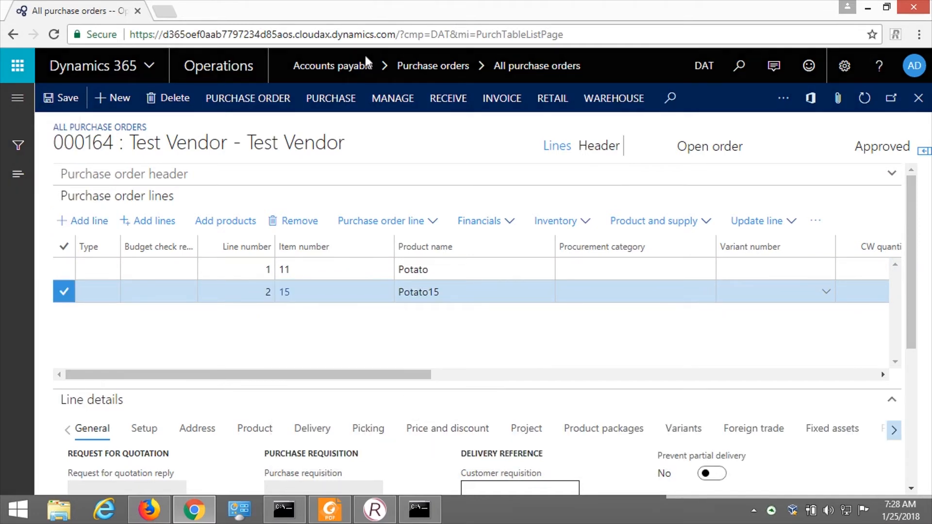
{"action": "key", "text": "Escape"}
{"action": "key", "text": "Escape"}
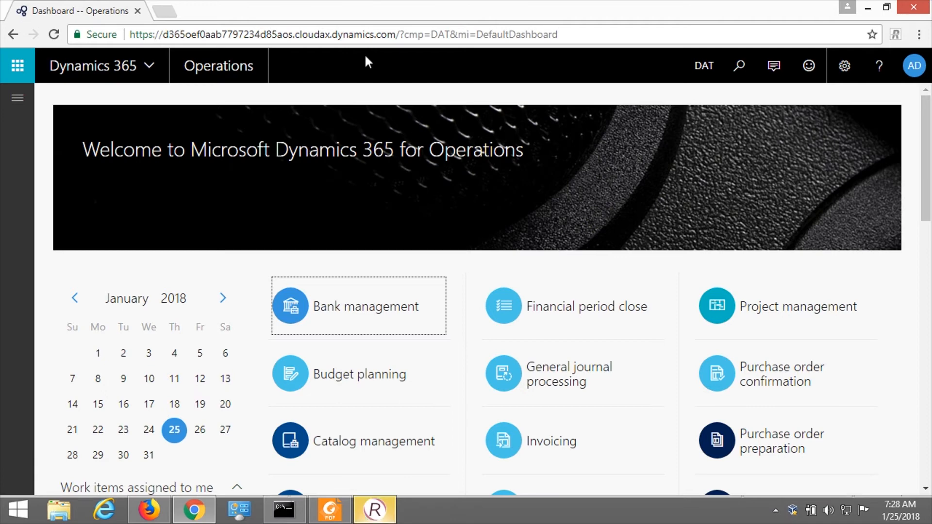
Switch to Rapise and expand the NavigationSearchBox.DoSearch message in the new playback report to view its captured image.
{"action": "left_click", "coordinate": [374, 510]}
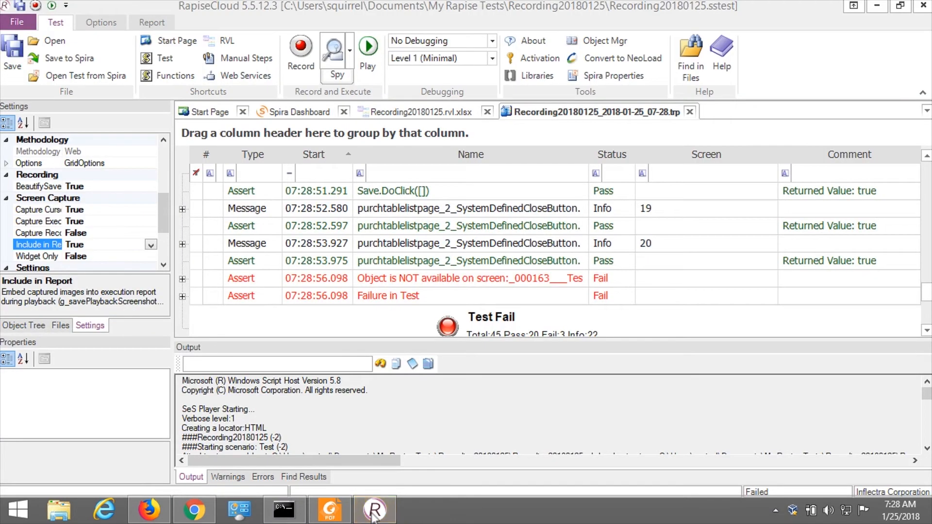
{"action": "left_click", "coordinate": [454, 278]}
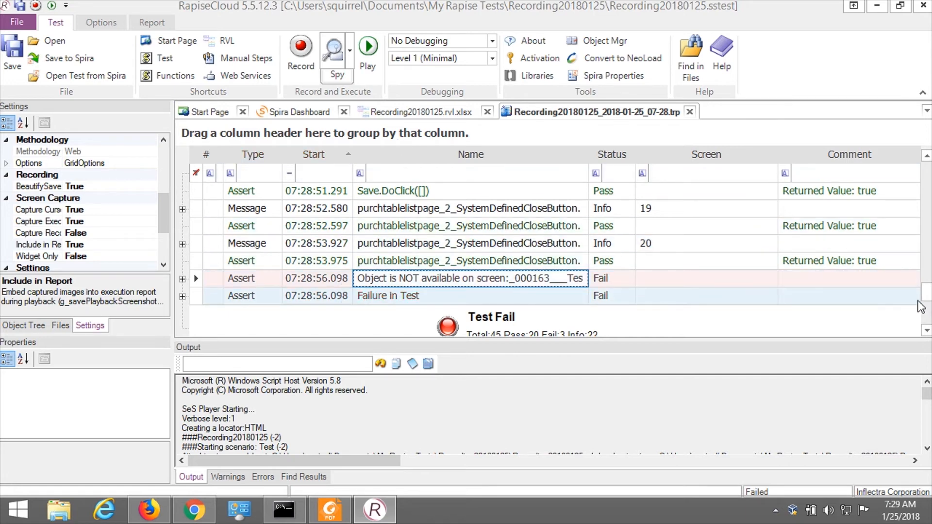
{"action": "left_click_drag", "start_coordinate": [927, 297], "coordinate": [910, 173]}
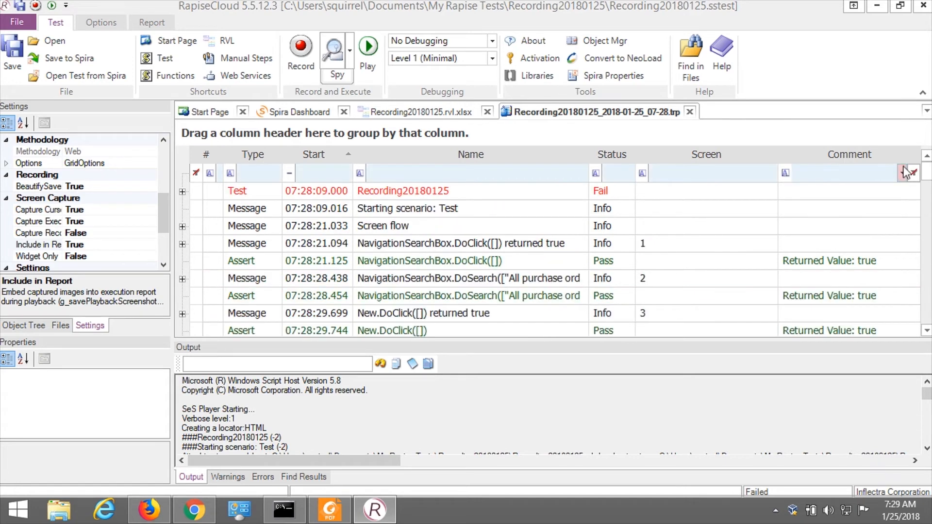
{"action": "left_click", "coordinate": [183, 279]}
{"action": "scroll", "coordinate": [328, 282], "scroll_direction": "down", "scroll_amount": 4}
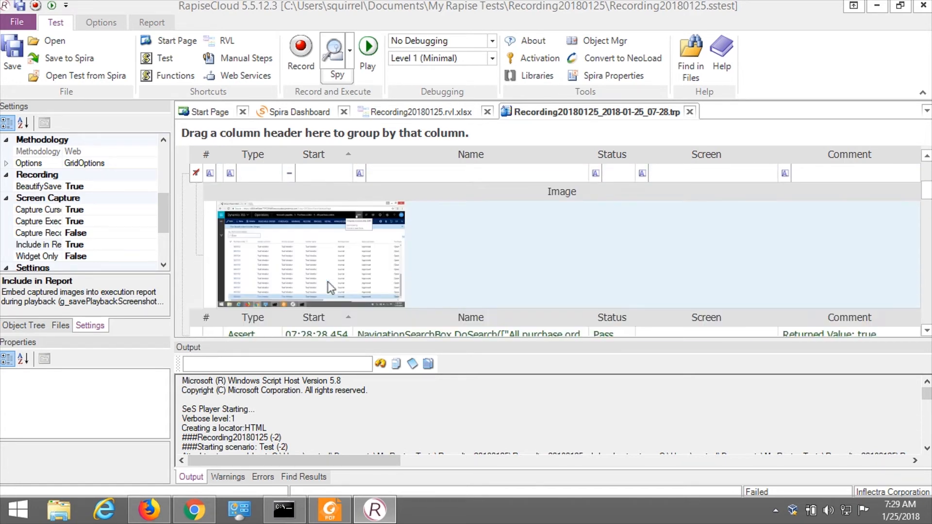
Expand the Screen flow entry near the start of the playback report to show its index.html link.
{"action": "scroll", "coordinate": [328, 283], "scroll_direction": "up", "scroll_amount": 3}
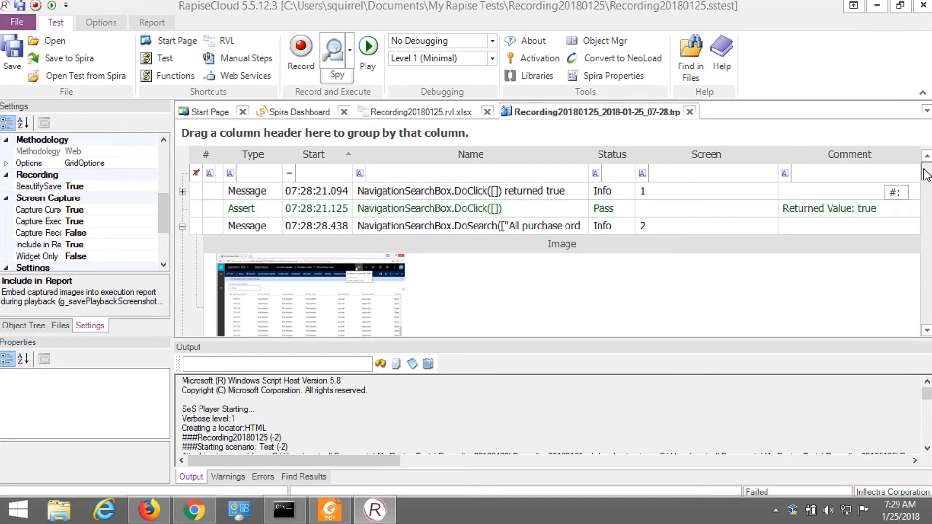
{"action": "scroll", "coordinate": [928, 190], "scroll_direction": "up", "scroll_amount": 3}
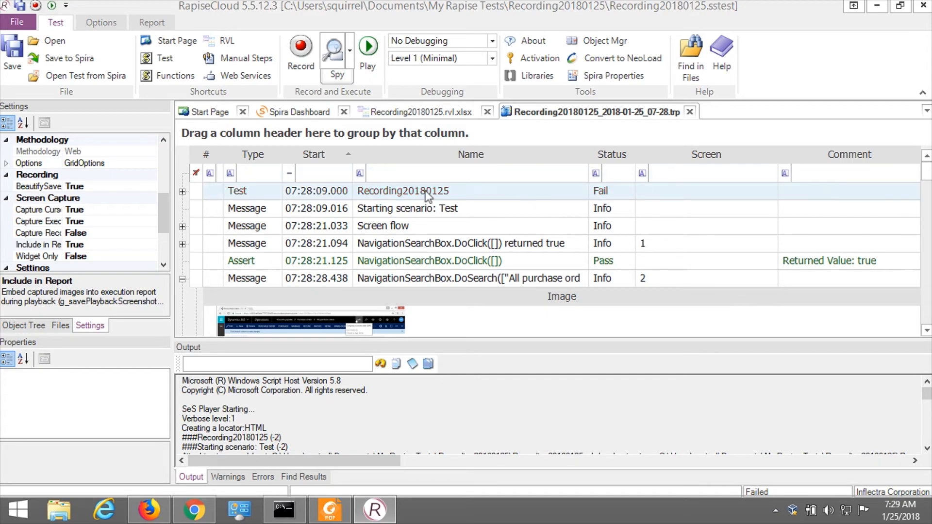
{"action": "left_click", "coordinate": [183, 226]}
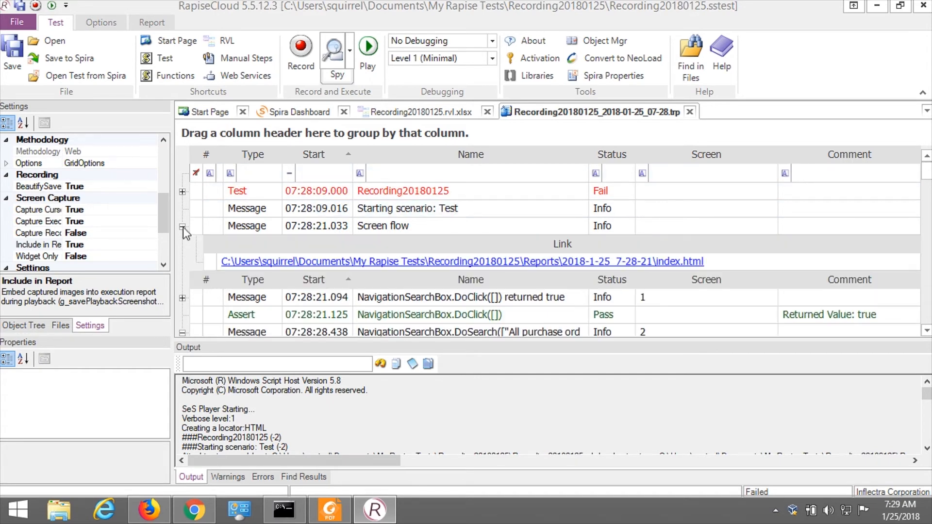
Open the Screen flow index.html link, examine the captured images of the playback, and close the page to return to Rapise.
{"action": "left_click", "coordinate": [365, 262]}
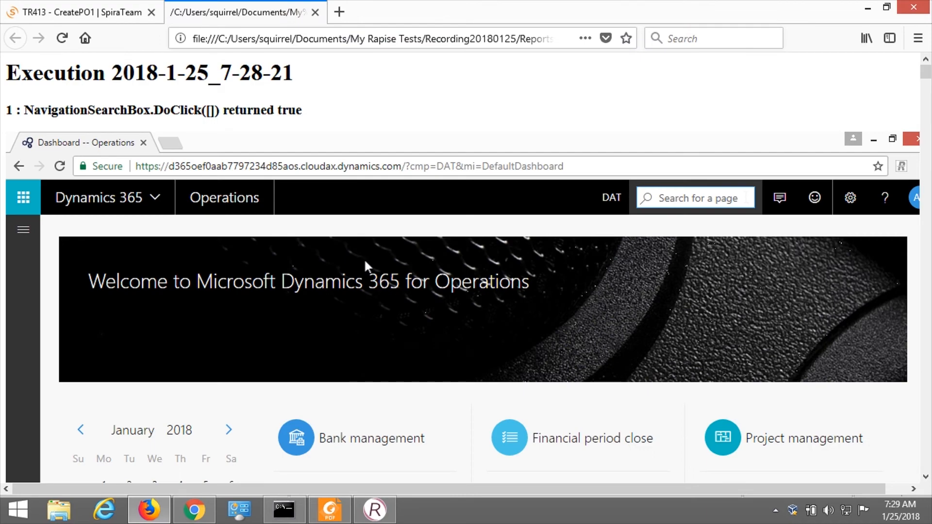
{"action": "scroll", "coordinate": [455, 237], "scroll_direction": "down", "scroll_amount": 8}
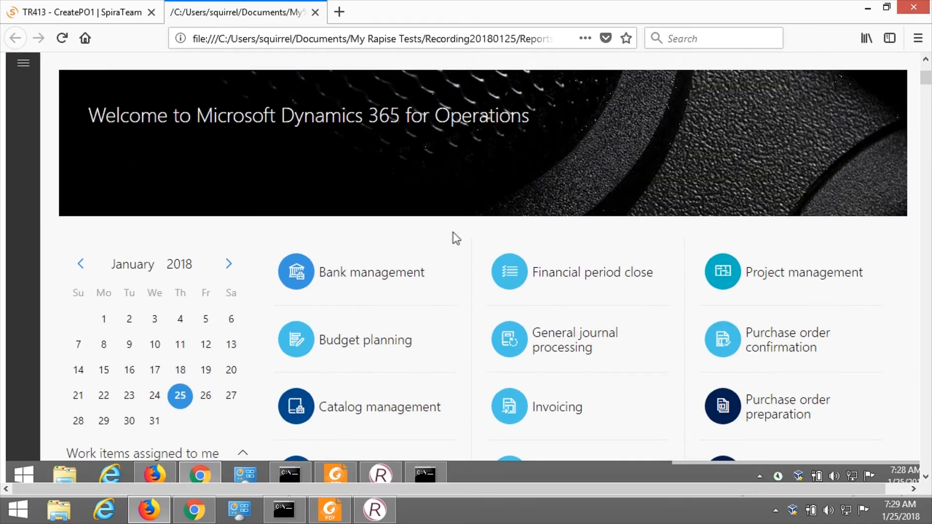
{"action": "scroll", "coordinate": [455, 237], "scroll_direction": "down", "scroll_amount": 10}
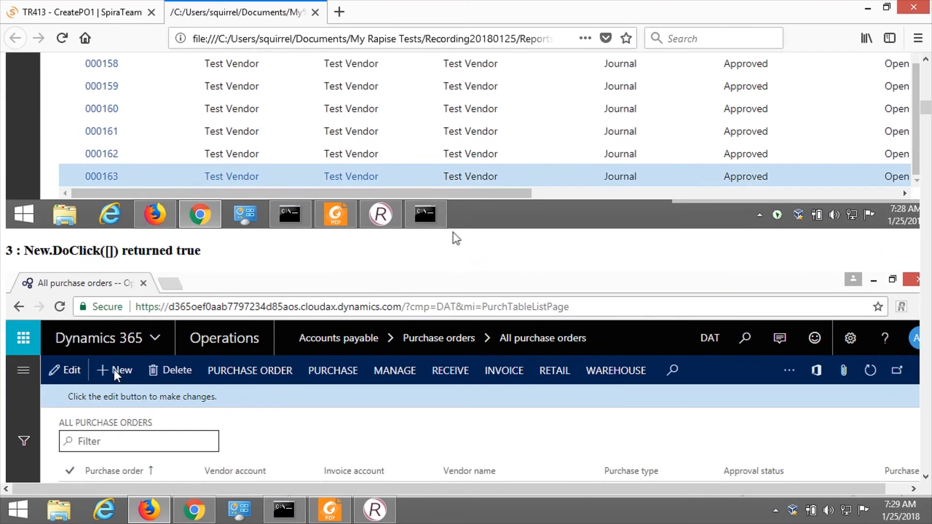
{"action": "scroll", "coordinate": [455, 238], "scroll_direction": "down", "scroll_amount": 10}
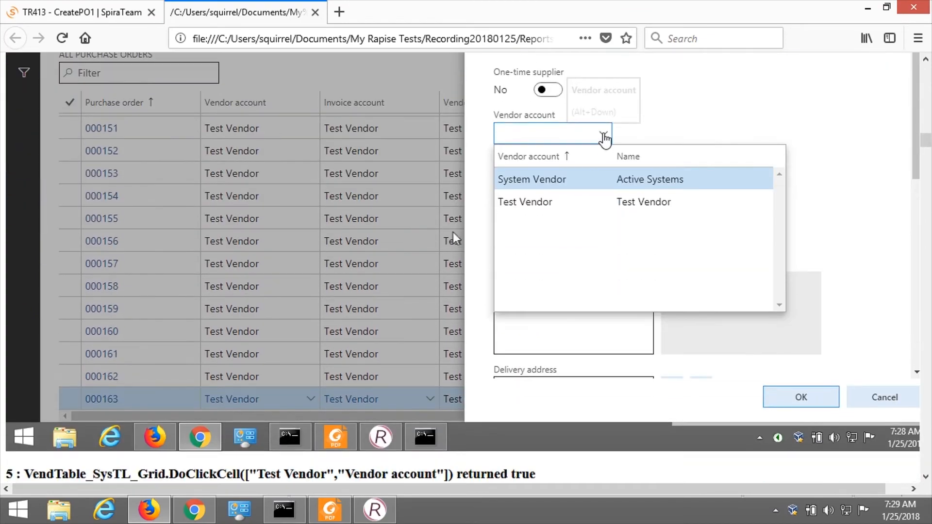
{"action": "scroll", "coordinate": [454, 238], "scroll_direction": "down", "scroll_amount": 5}
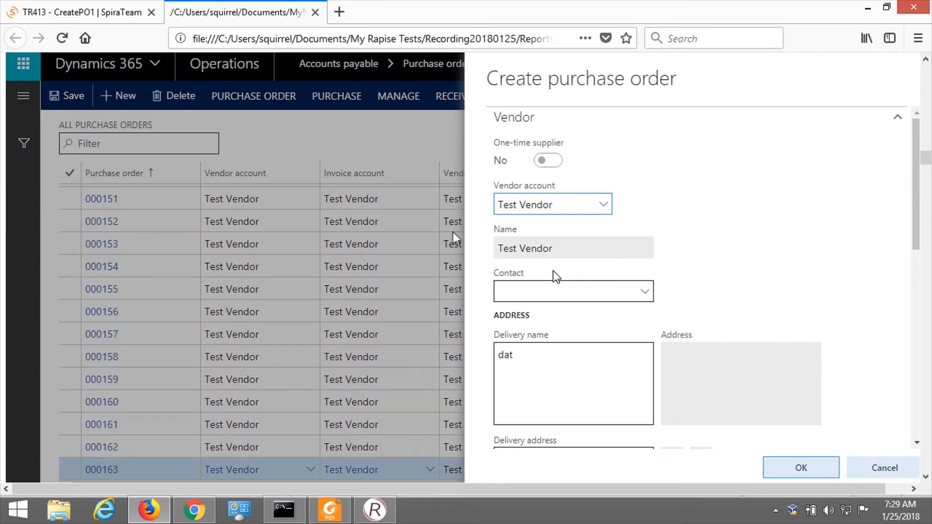
{"action": "scroll", "coordinate": [454, 238], "scroll_direction": "down", "scroll_amount": 15}
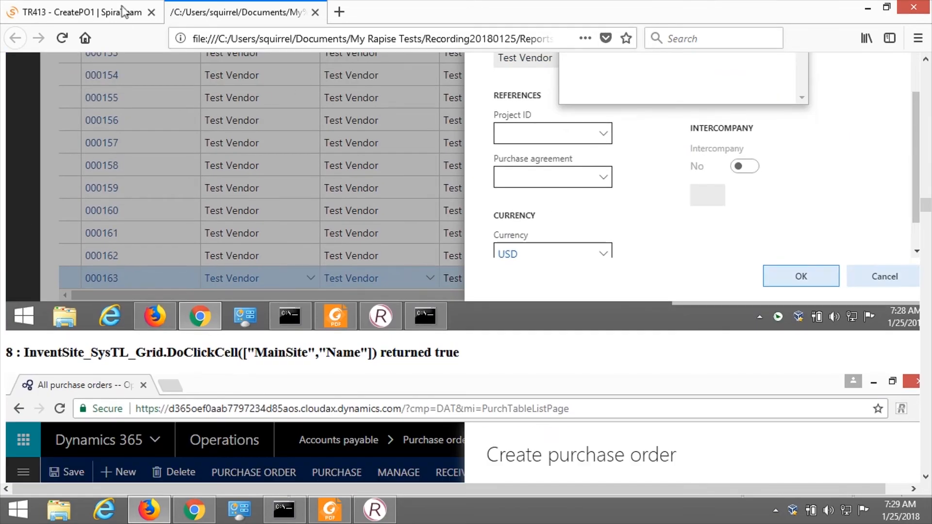
{"action": "left_click", "coordinate": [314, 15]}
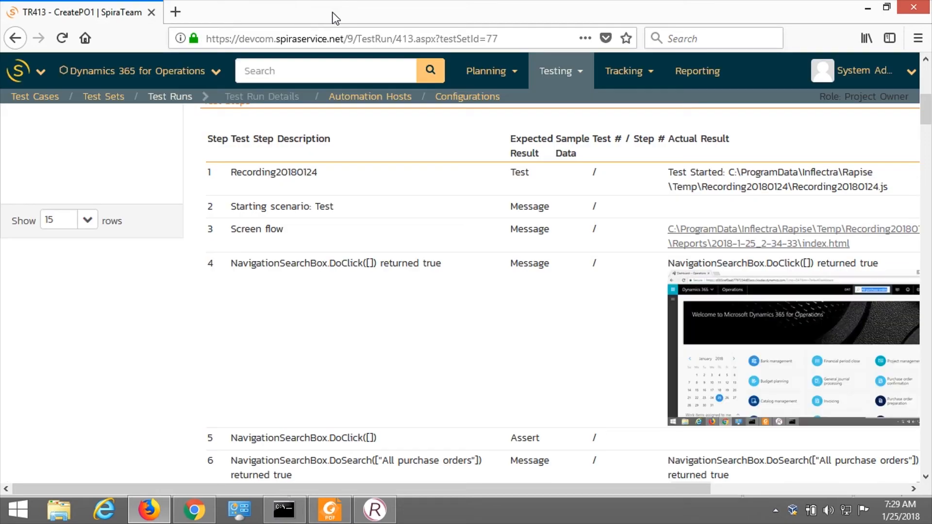
{"action": "left_click", "coordinate": [869, 8]}
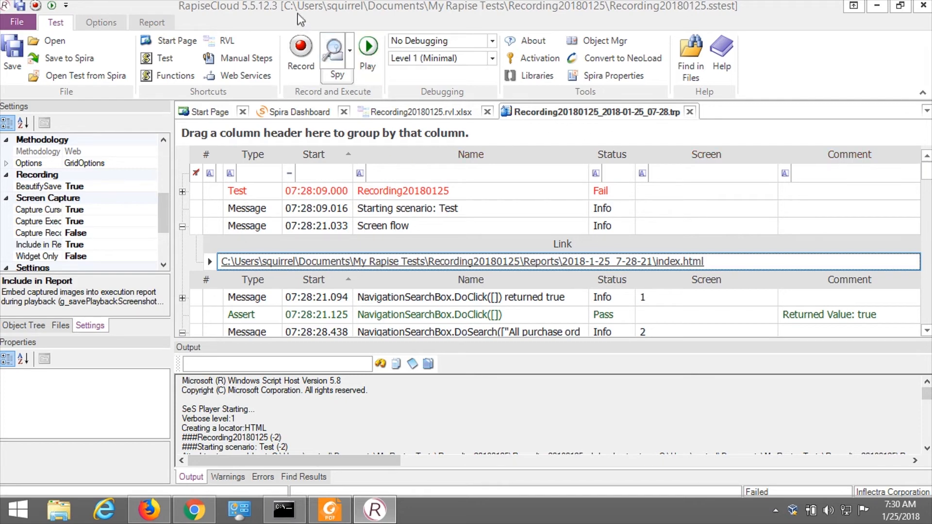
Open the CreatePurchaseOrder test from rapise-dynamics365-samples, show its CreatePurchaseOrder.rvl.xlsx script and widen the editor area.
{"action": "left_click", "coordinate": [16, 22]}
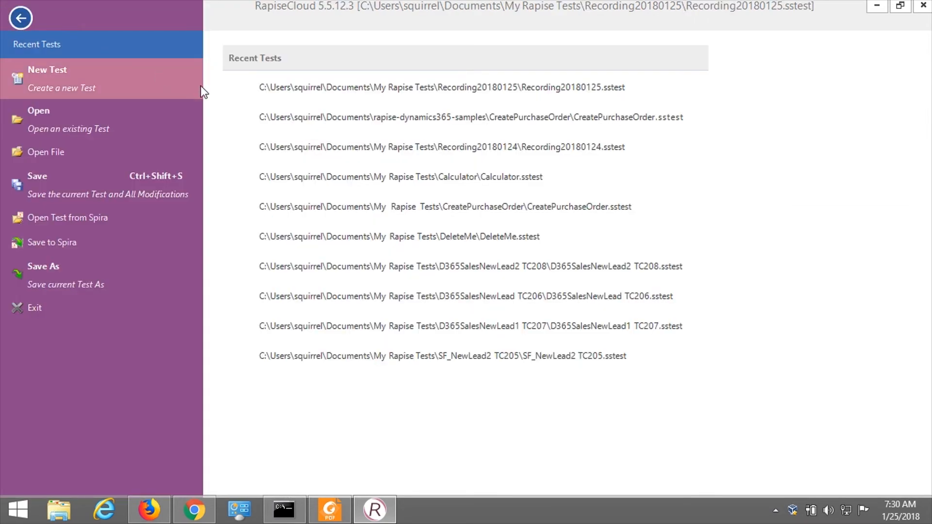
{"action": "left_click", "coordinate": [346, 118]}
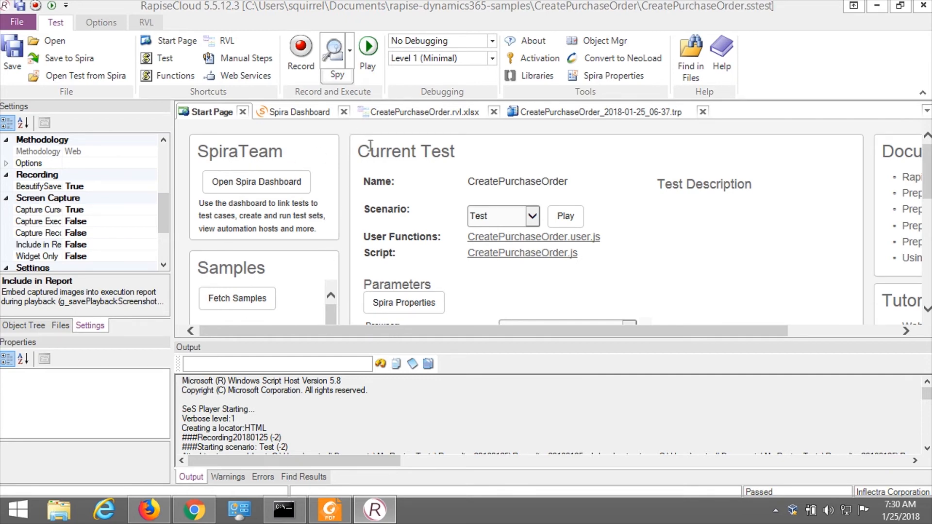
{"action": "left_click", "coordinate": [394, 116]}
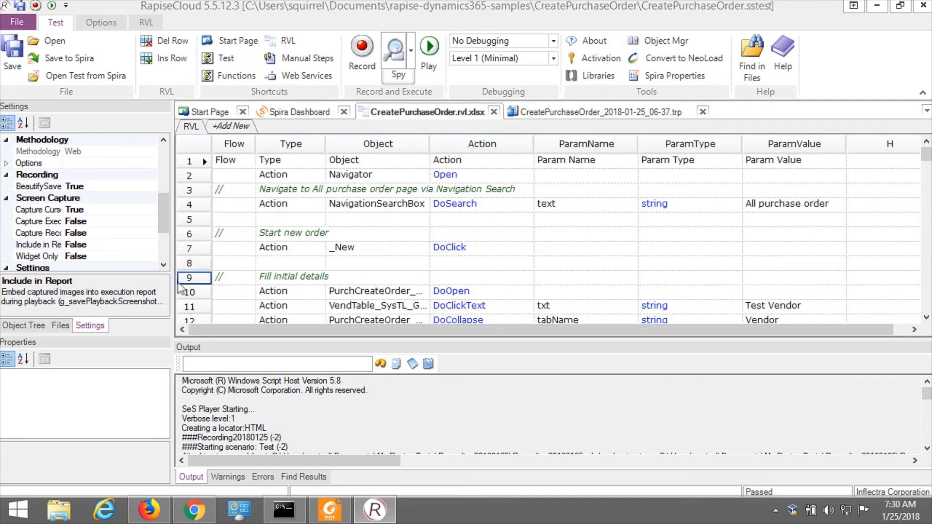
{"action": "left_click_drag", "start_coordinate": [178, 299], "coordinate": [127, 291]}
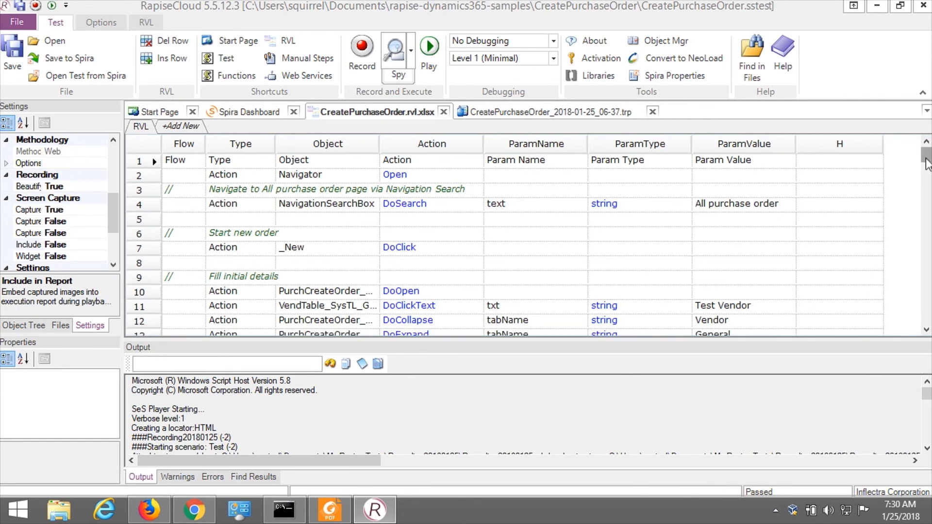
Examine the OrderLines map and the loop that goes through it in the CreatePurchaseOrder script.
{"action": "left_click", "coordinate": [927, 162]}
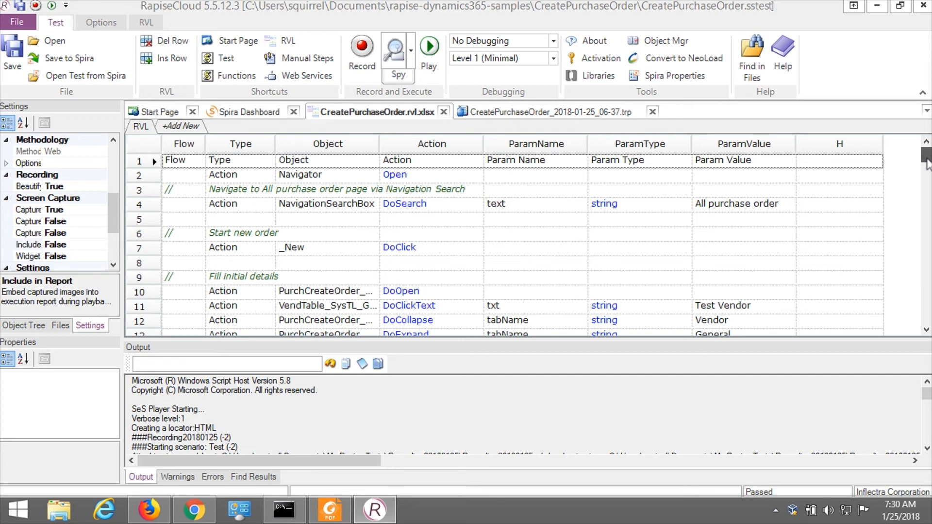
{"action": "left_click_drag", "start_coordinate": [928, 163], "coordinate": [917, 196]}
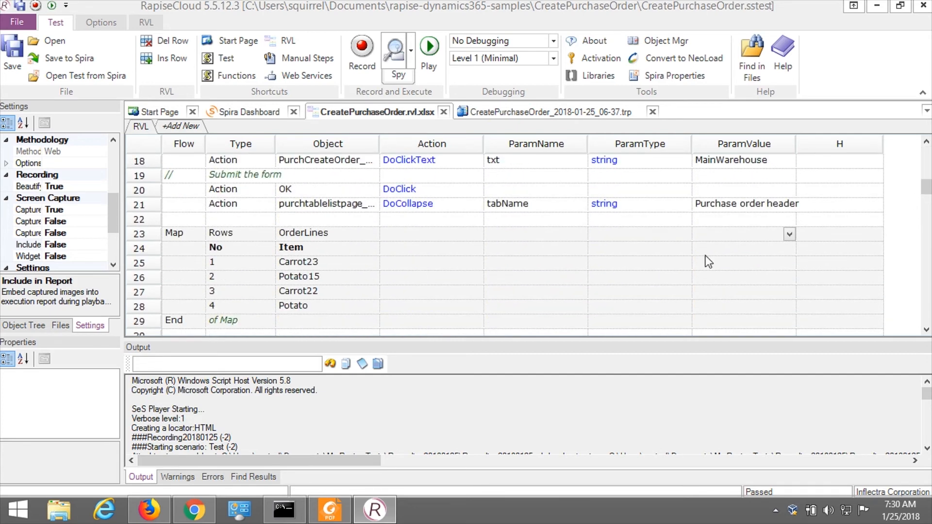
{"action": "left_click", "coordinate": [925, 331]}
{"action": "left_click", "coordinate": [925, 332]}
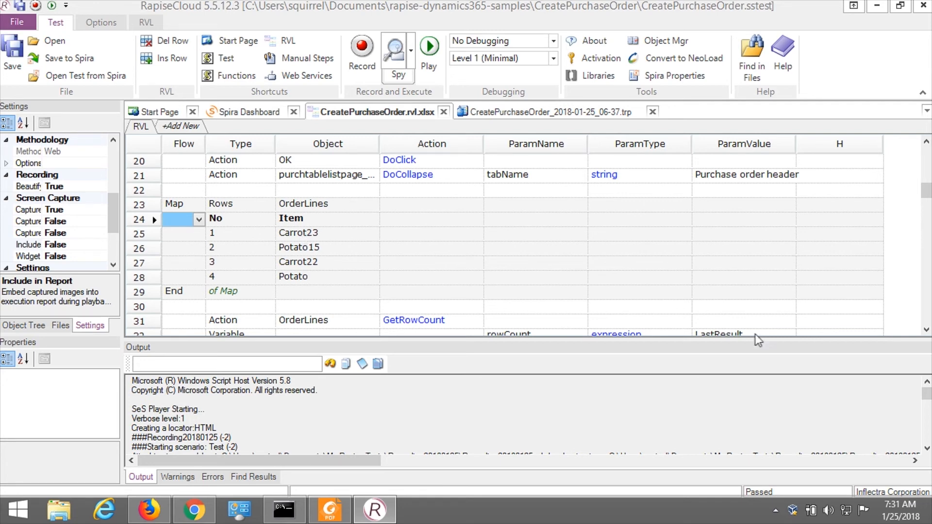
{"action": "scroll", "coordinate": [926, 332], "scroll_direction": "down", "scroll_amount": 2}
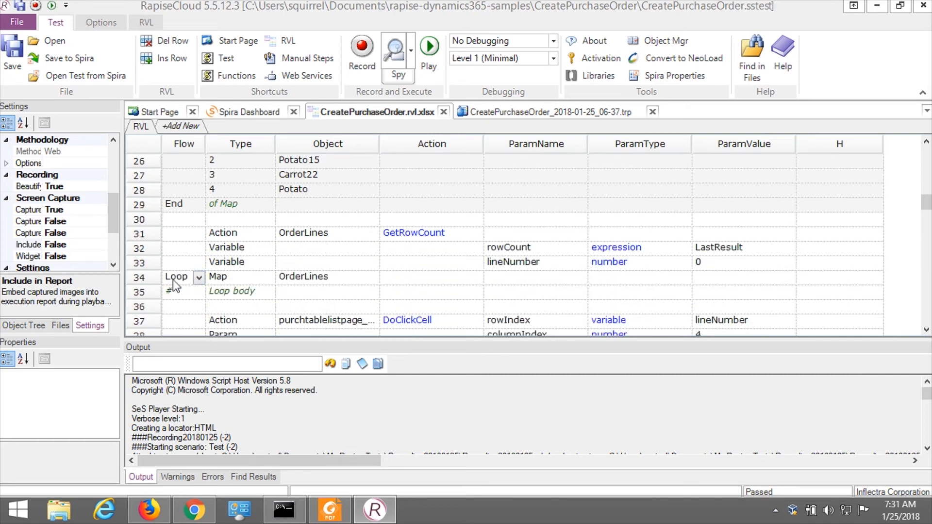
{"action": "left_click", "coordinate": [305, 281]}
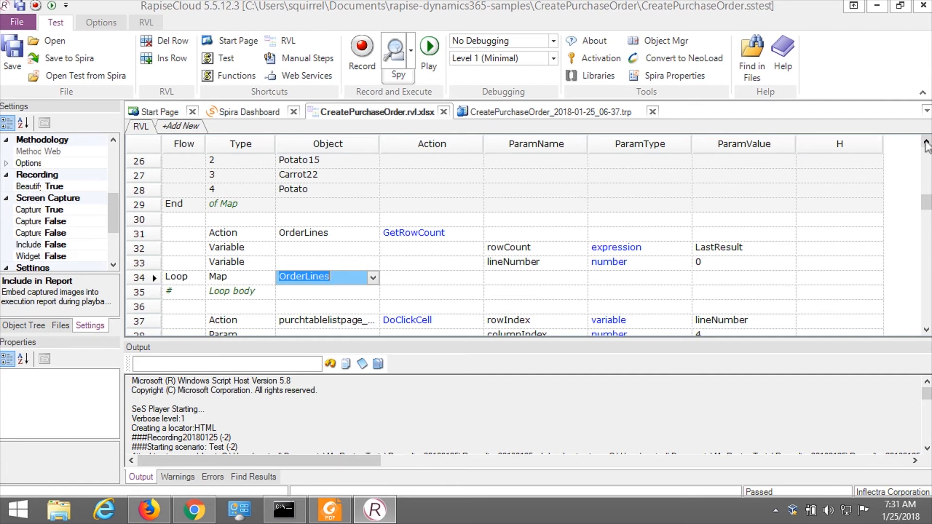
{"action": "left_click", "coordinate": [926, 142]}
{"action": "left_click", "coordinate": [926, 142]}
{"action": "left_click", "coordinate": [927, 142]}
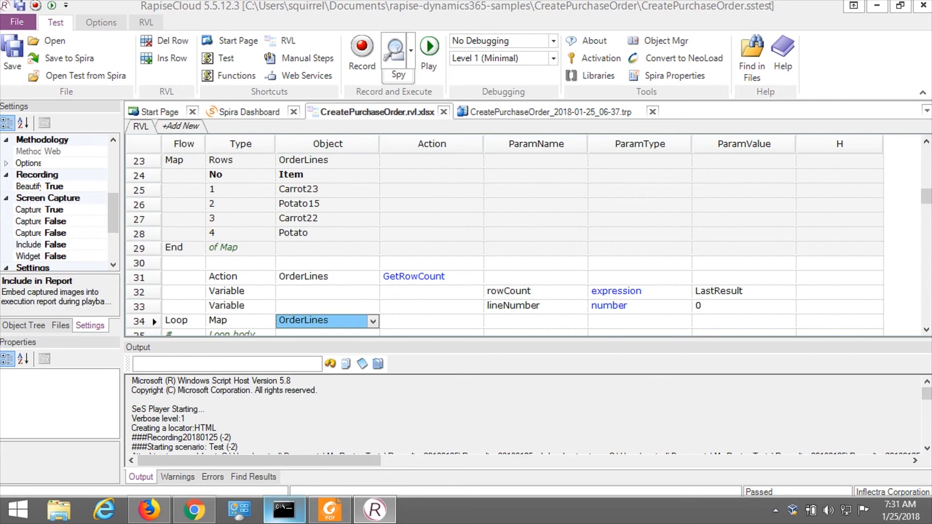
Check the Dynamics 365 dashboard in Chrome, return to Rapise and play back the CreatePurchaseOrder test.
{"action": "left_click", "coordinate": [194, 510]}
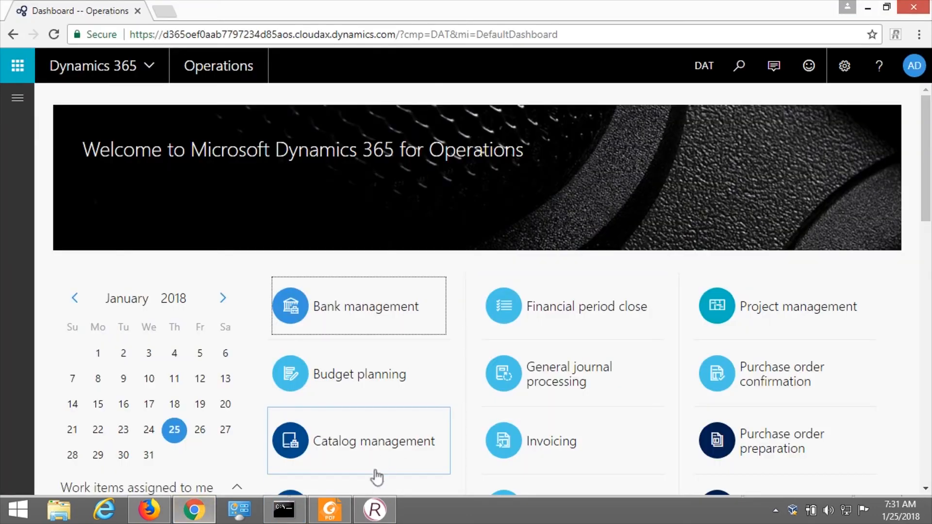
{"action": "left_click", "coordinate": [374, 510]}
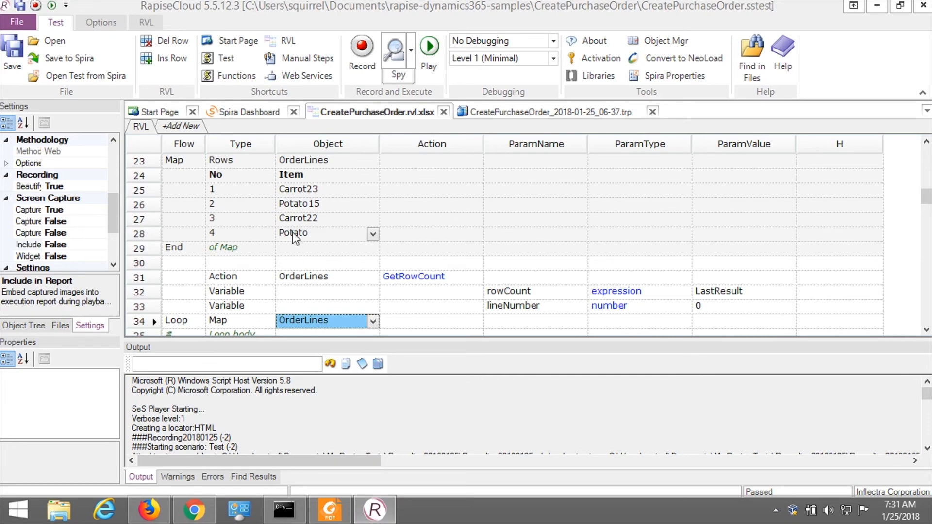
{"action": "left_click", "coordinate": [429, 53]}
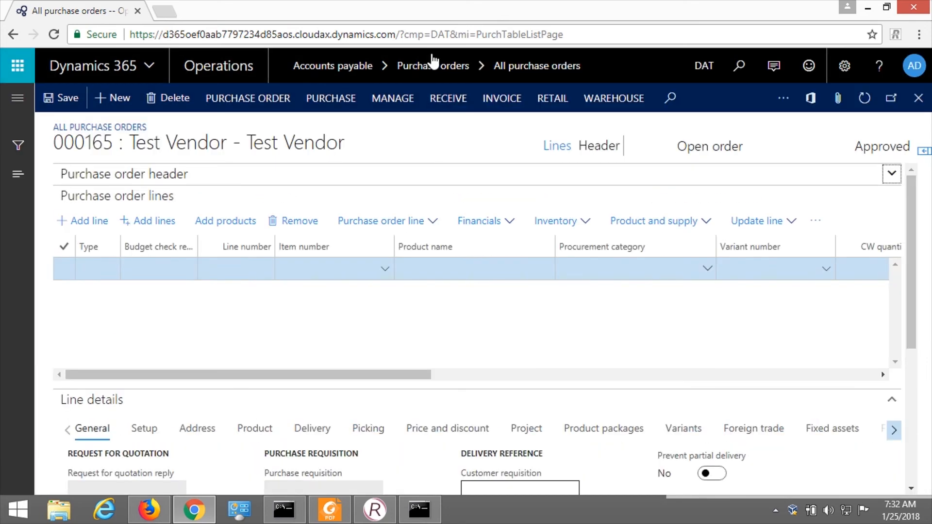
{"action": "type", "text": "23"}
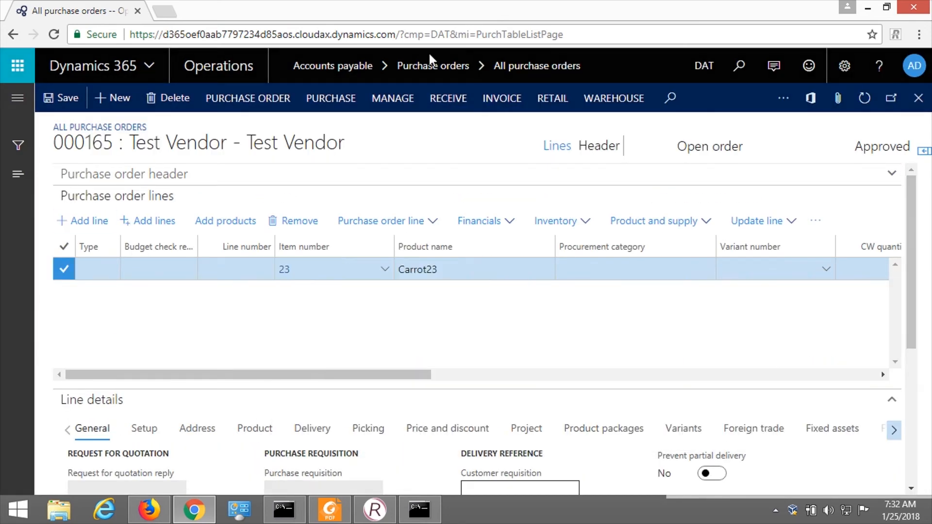
{"action": "key", "text": "alt+n"}
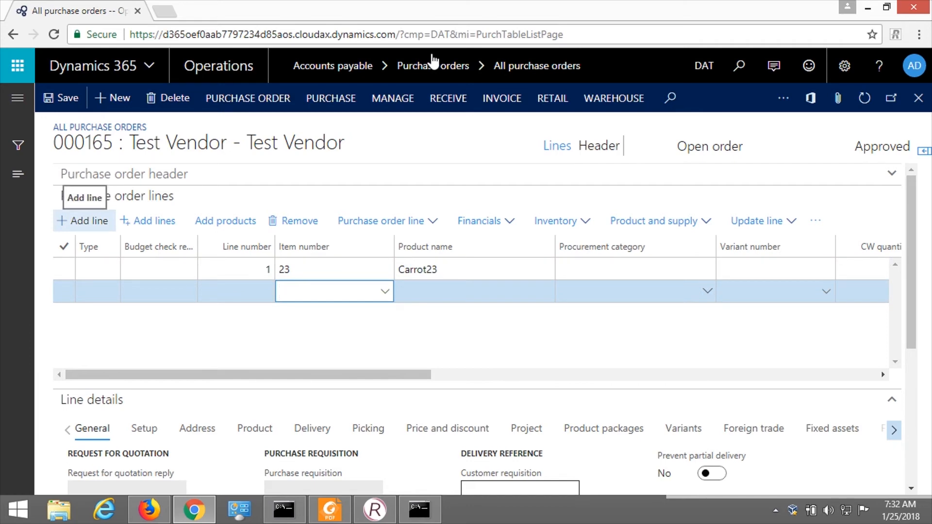
{"action": "type", "text": "15"}
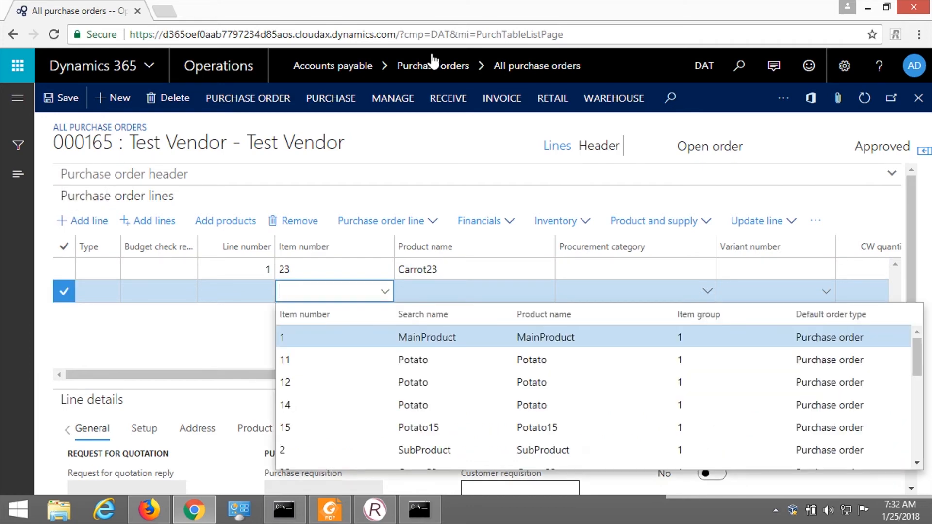
{"action": "key", "text": "alt+n"}
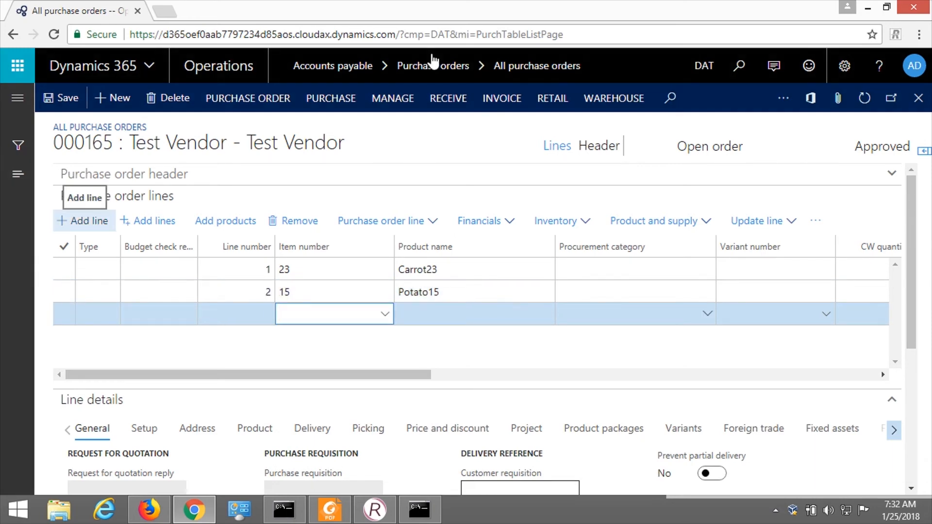
{"action": "type", "text": "22"}
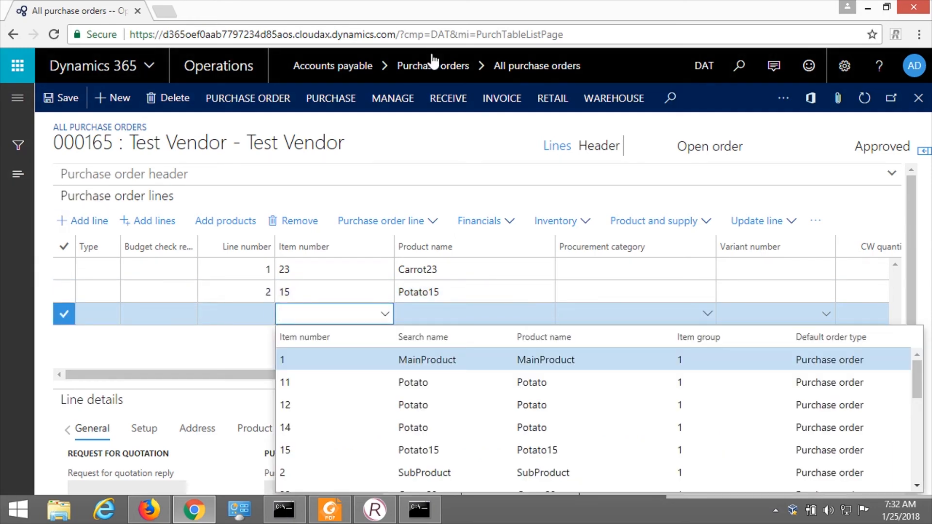
{"action": "key", "text": "alt+n"}
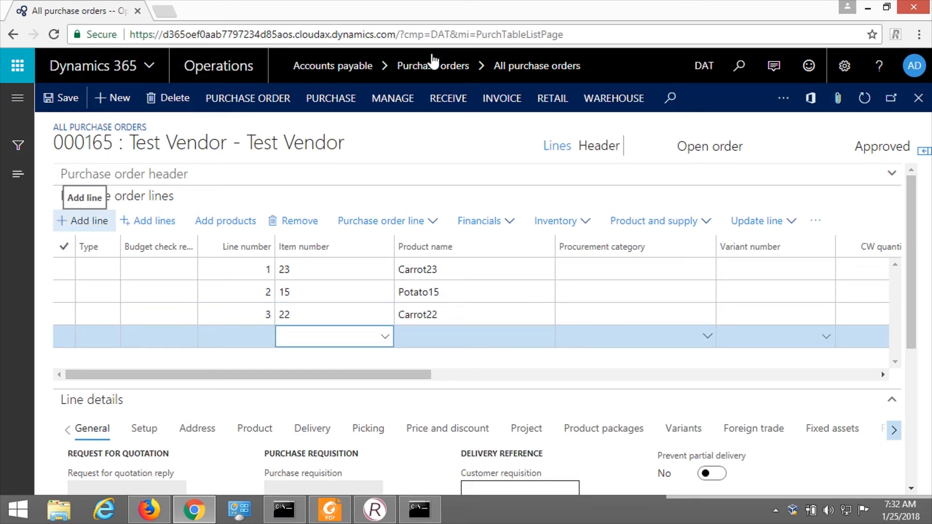
{"action": "key", "text": "alt+Down"}
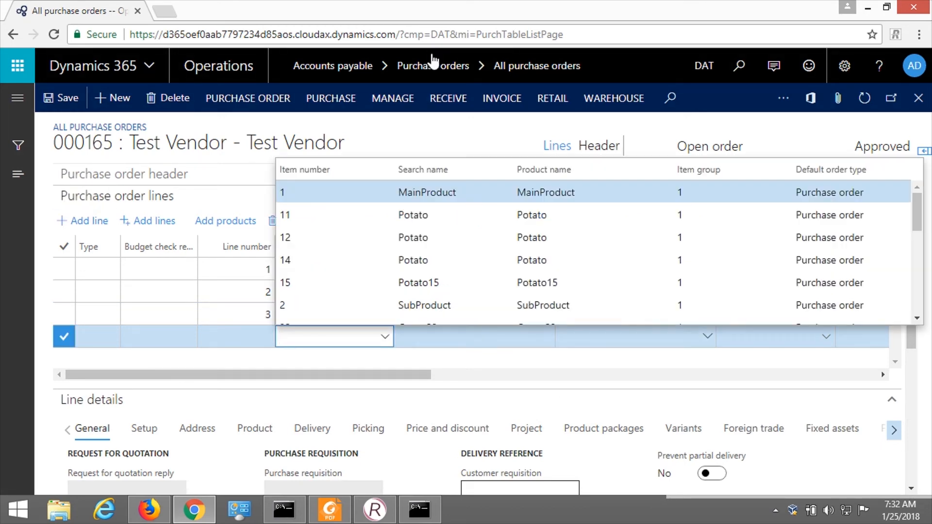
{"action": "type", "text": "11"}
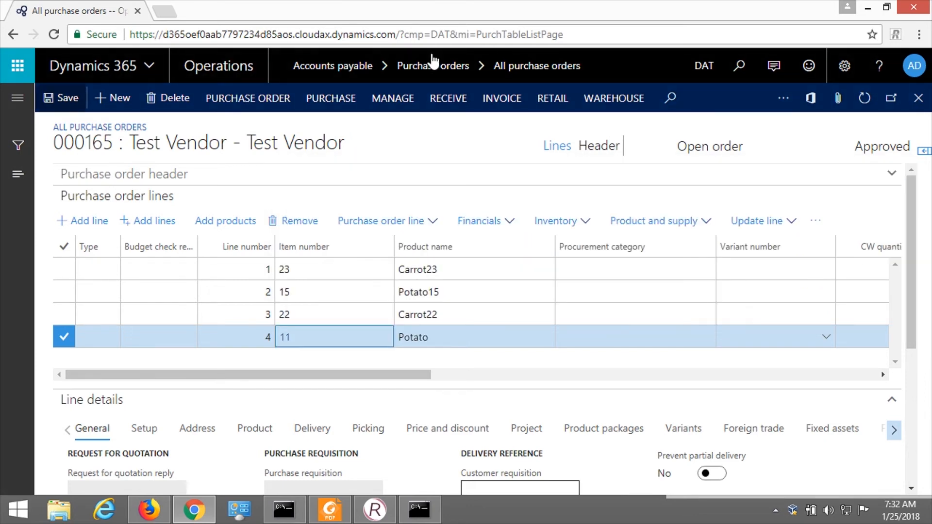
{"action": "key", "text": "ctrl+s"}
{"action": "key", "text": "Escape"}
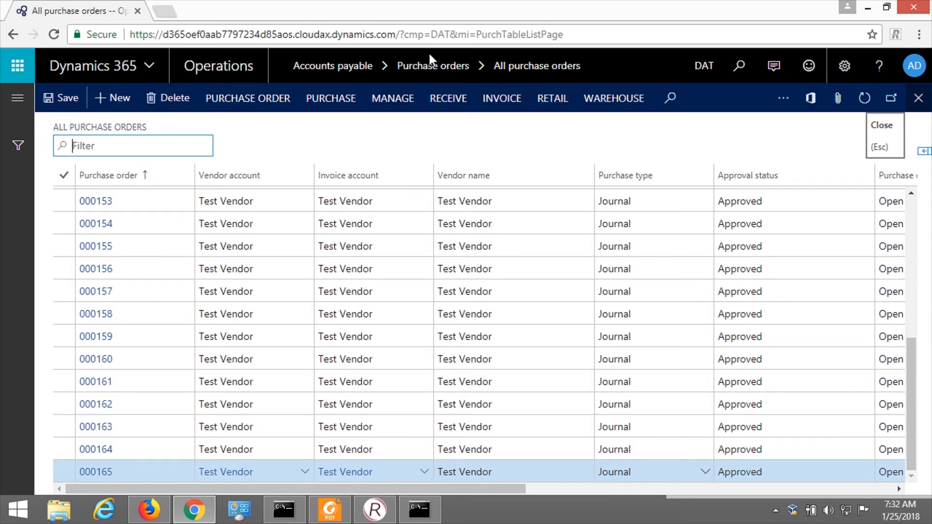
{"action": "key", "text": "Escape"}
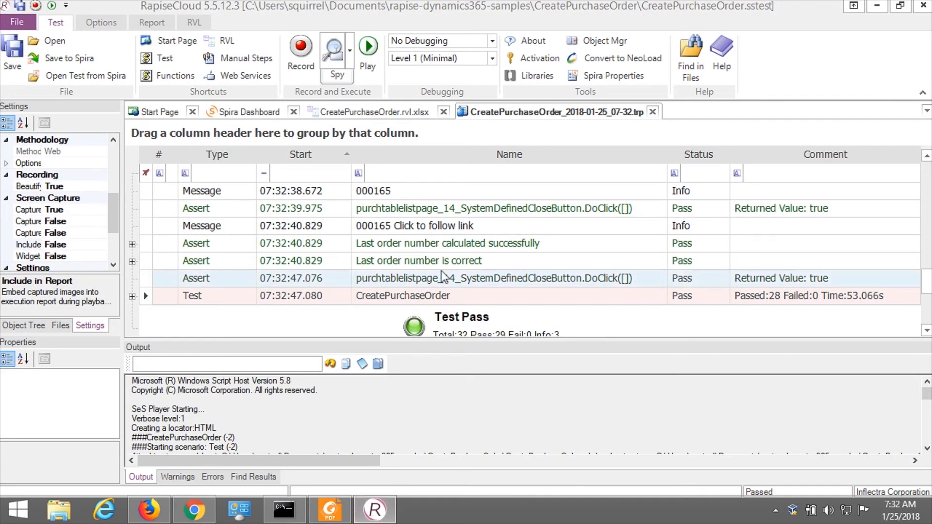
Review the order line and order number entries near the end of the CreatePurchaseOrder playback report.
{"action": "left_click", "coordinate": [927, 156]}
{"action": "left_click", "coordinate": [926, 156]}
{"action": "left_click", "coordinate": [926, 157]}
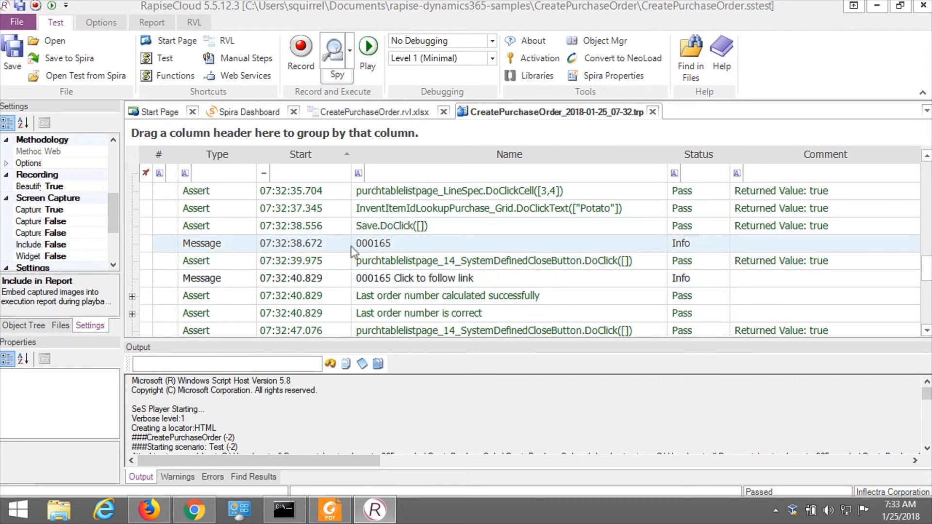
{"action": "scroll", "coordinate": [388, 248], "scroll_direction": "up", "scroll_amount": 3}
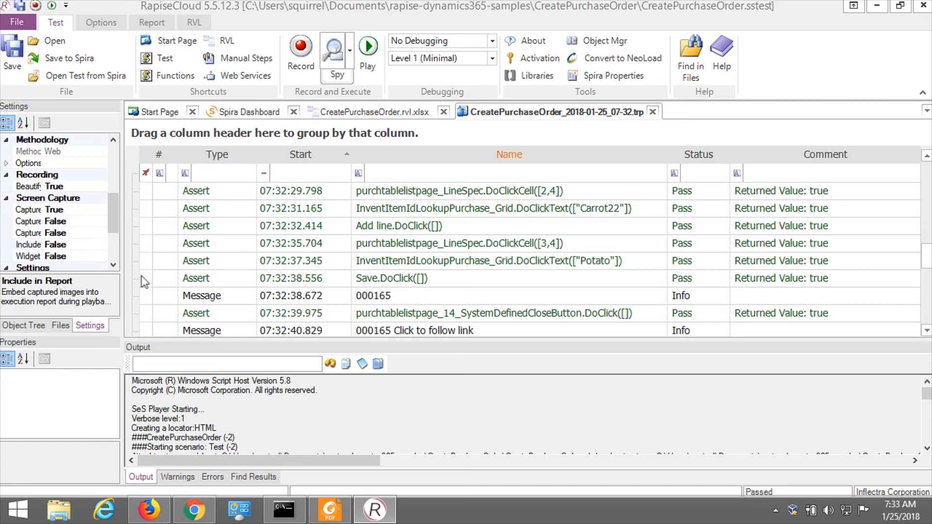
Switch to SpiraTeam in Firefox and view the overview at the start of the CreatePO1 test run.
{"action": "left_click", "coordinate": [151, 515]}
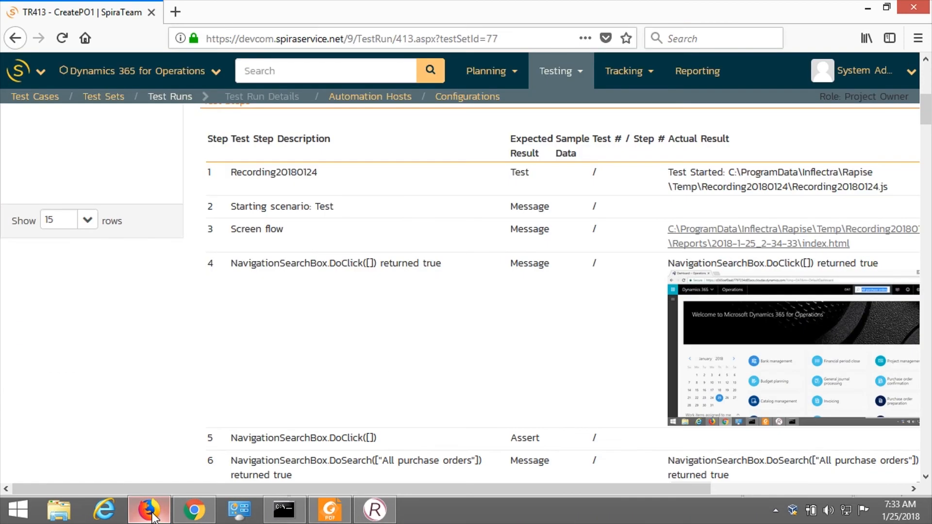
{"action": "scroll", "coordinate": [267, 278], "scroll_direction": "up", "scroll_amount": 1}
{"action": "scroll", "coordinate": [270, 284], "scroll_direction": "up", "scroll_amount": 6}
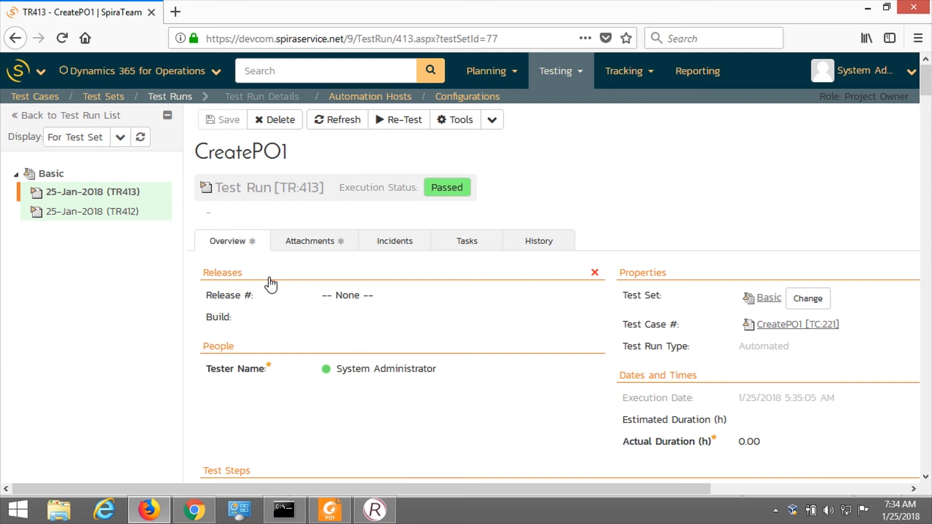
{"action": "left_click", "coordinate": [652, 74]}
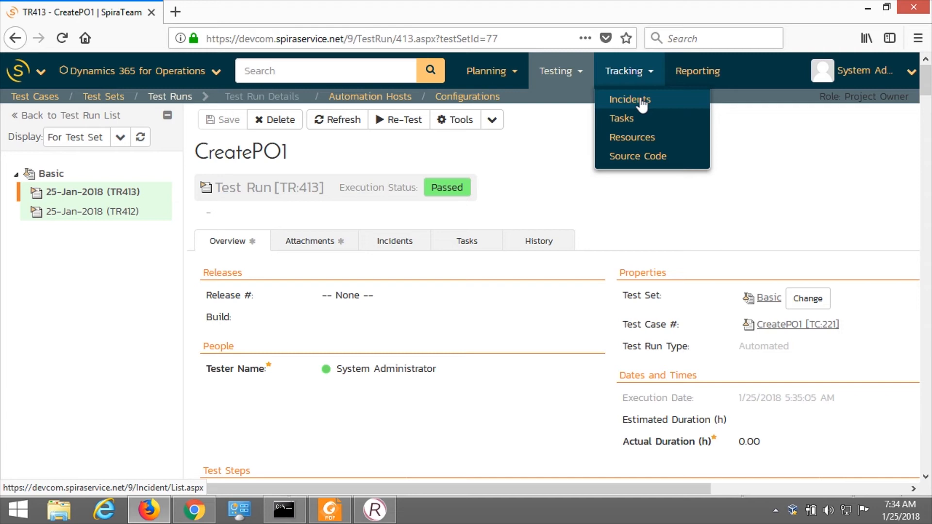
{"action": "left_click", "coordinate": [583, 73]}
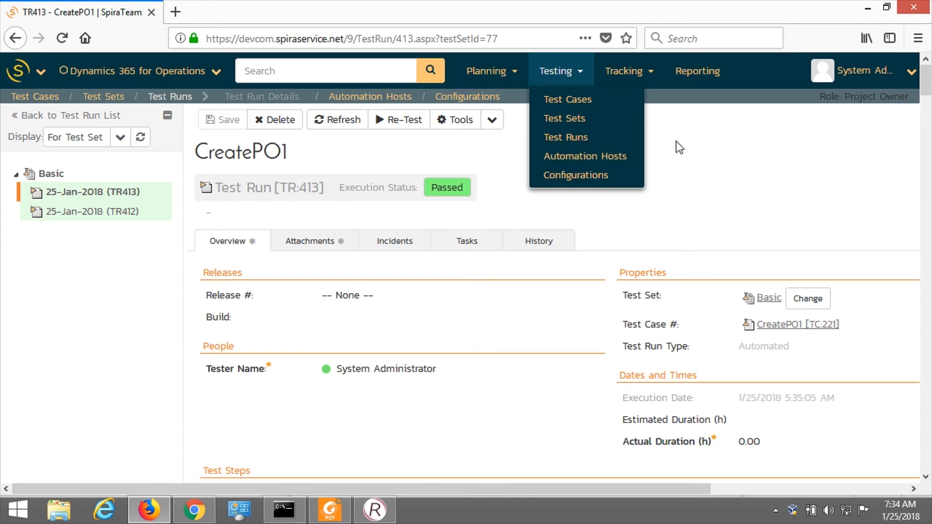
{"action": "left_click", "coordinate": [695, 151]}
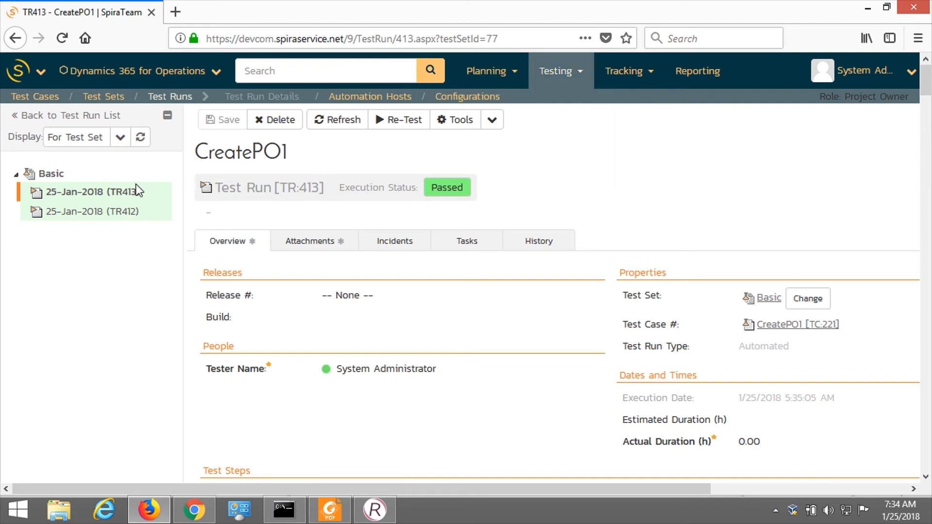
Create a test case named CreatePO2 in the project's root test case folder and save it.
{"action": "left_click", "coordinate": [35, 99]}
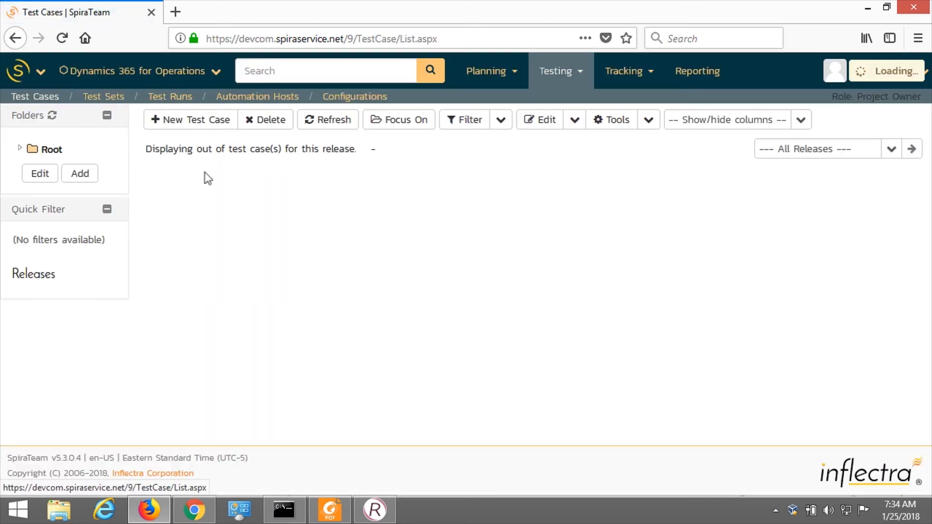
{"action": "left_click", "coordinate": [179, 126]}
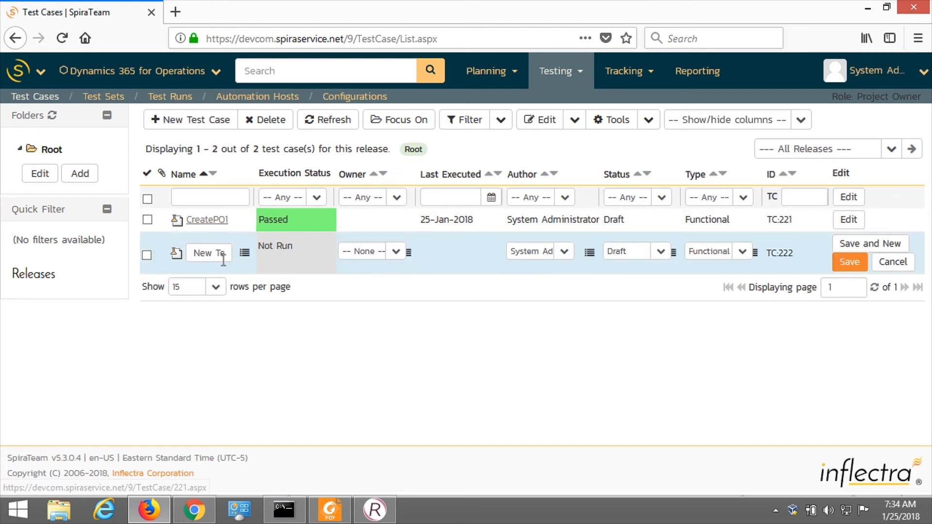
{"action": "left_click_drag", "start_coordinate": [217, 257], "coordinate": [222, 258]}
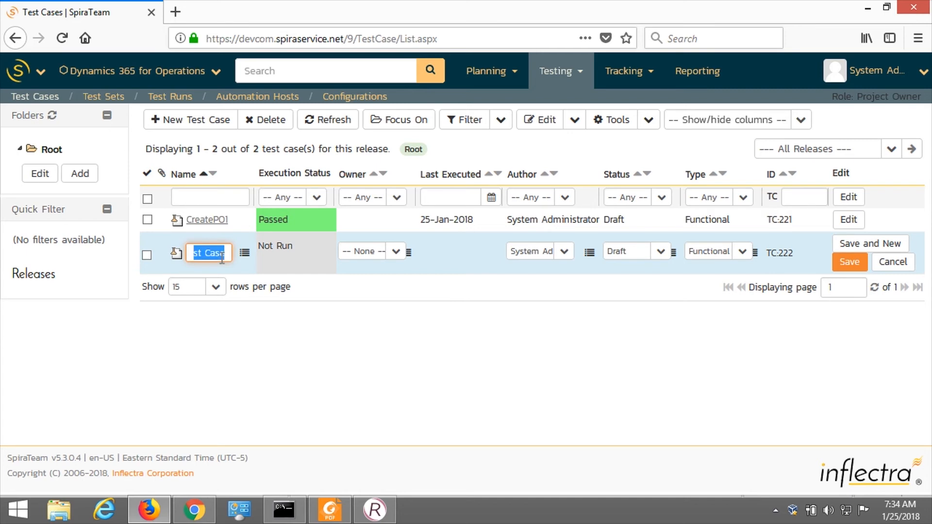
{"action": "type", "text": "CreateP"}
{"action": "type", "text": "O2"}
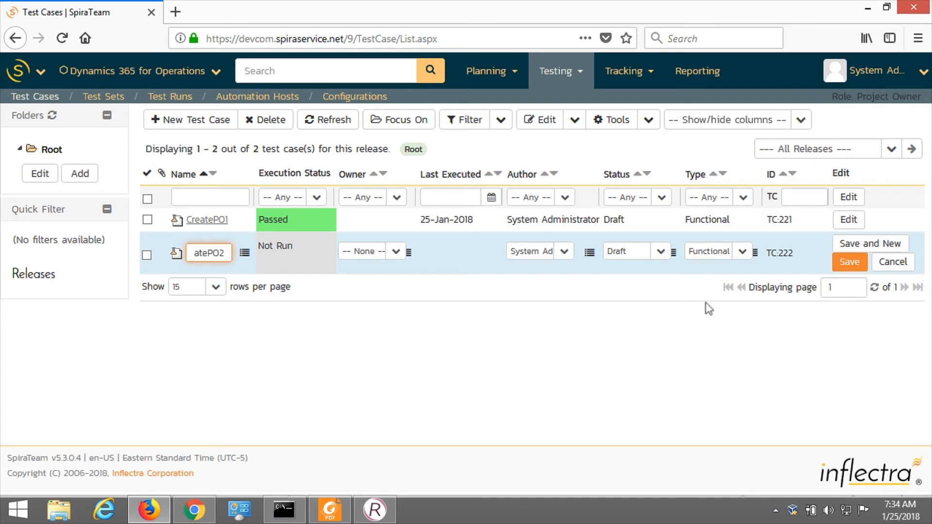
{"action": "left_click", "coordinate": [854, 262]}
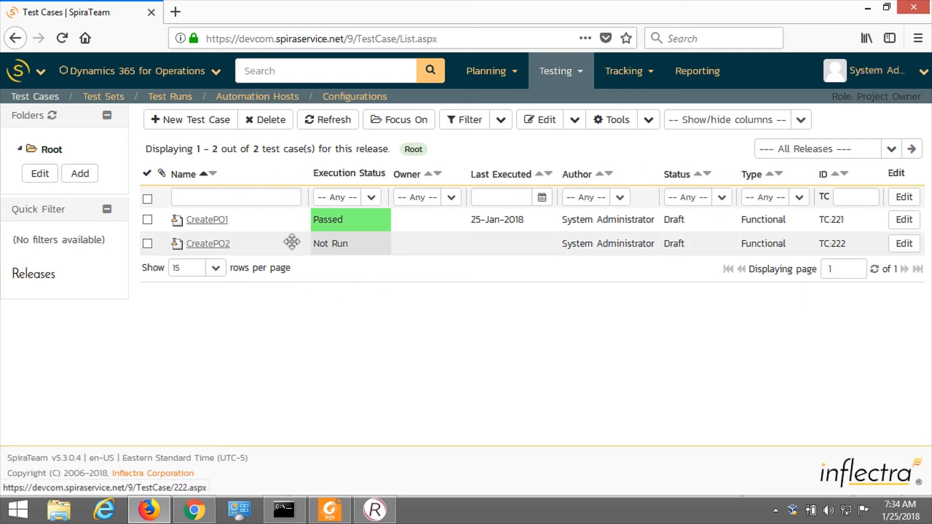
Switch to Rapise and open the recent test Recording20180125.
{"action": "left_click", "coordinate": [375, 510]}
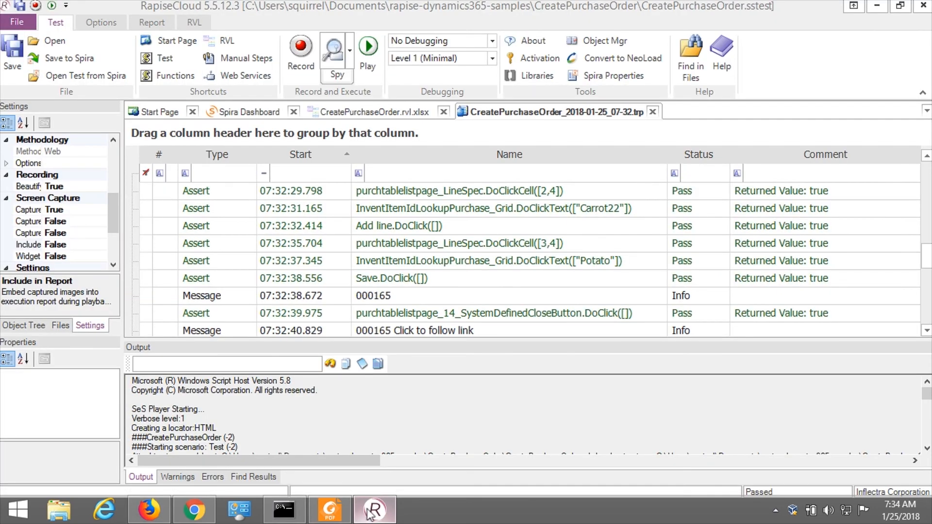
{"action": "left_click", "coordinate": [17, 23]}
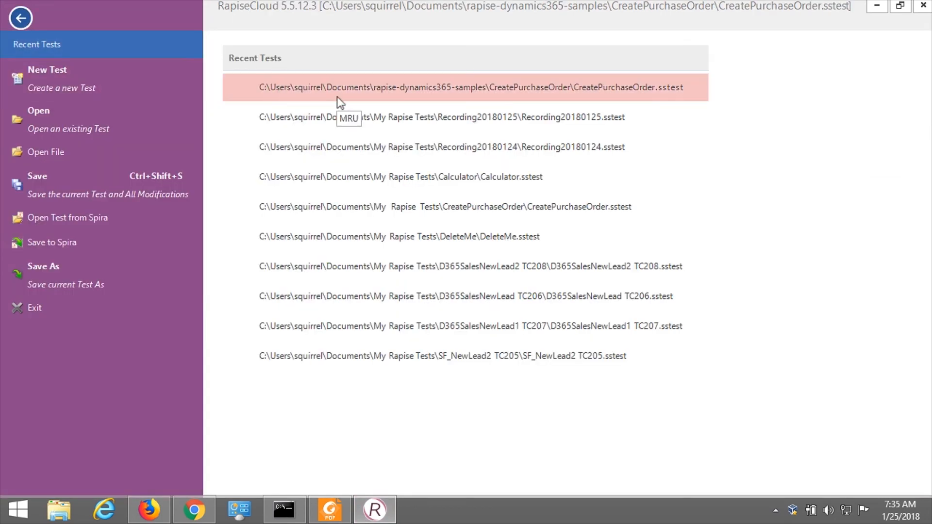
{"action": "left_click", "coordinate": [393, 117]}
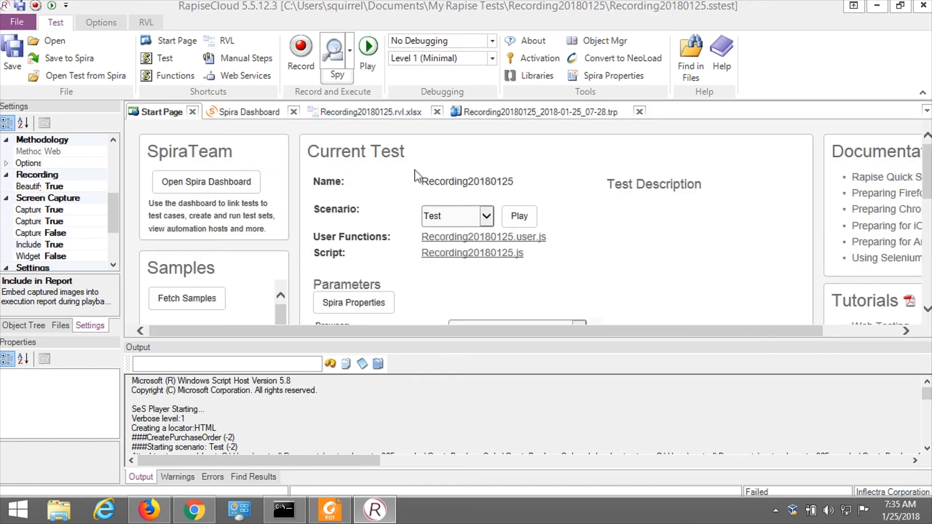
Save the Recording20180125 test to Spira under the CreatePO2 test case, creating its repository folder in Dynamics 365 for Operations and synchronizing the files.
{"action": "left_click", "coordinate": [71, 59]}
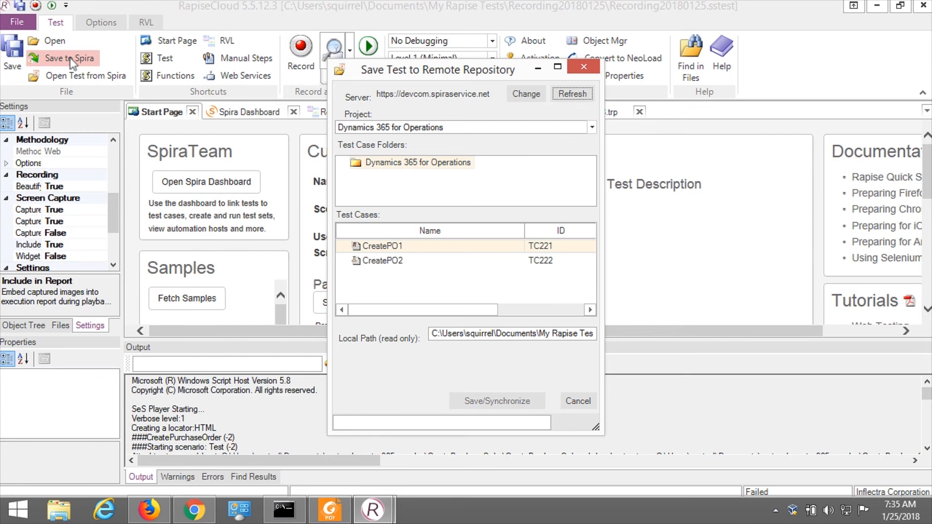
{"action": "left_click", "coordinate": [379, 262]}
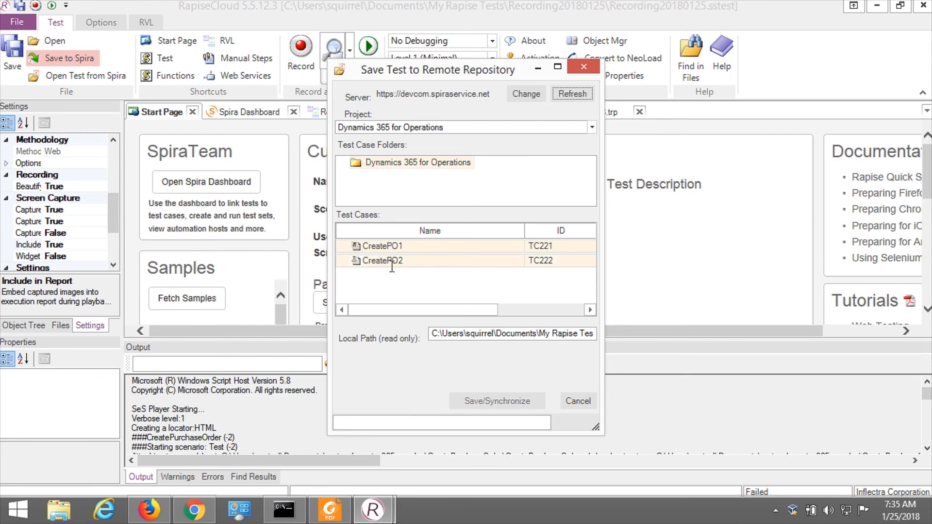
{"action": "left_click", "coordinate": [388, 262]}
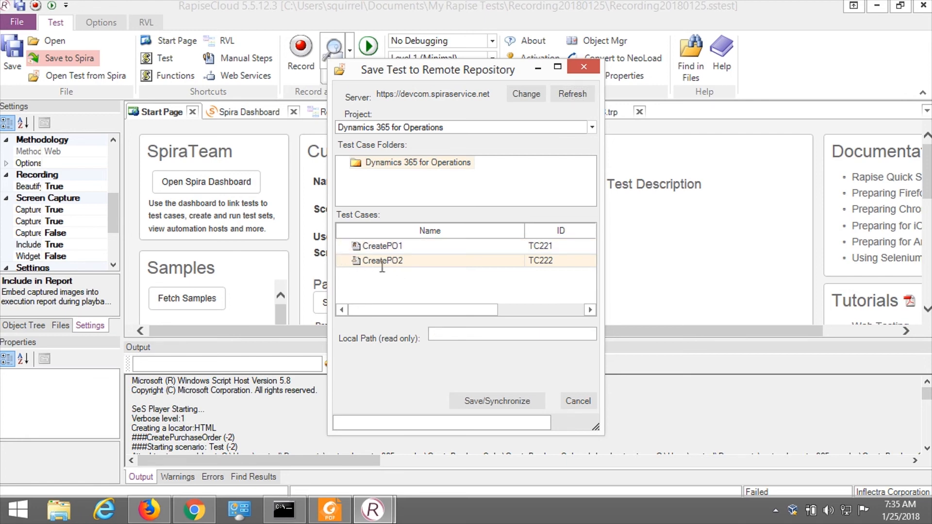
{"action": "left_click", "coordinate": [480, 404]}
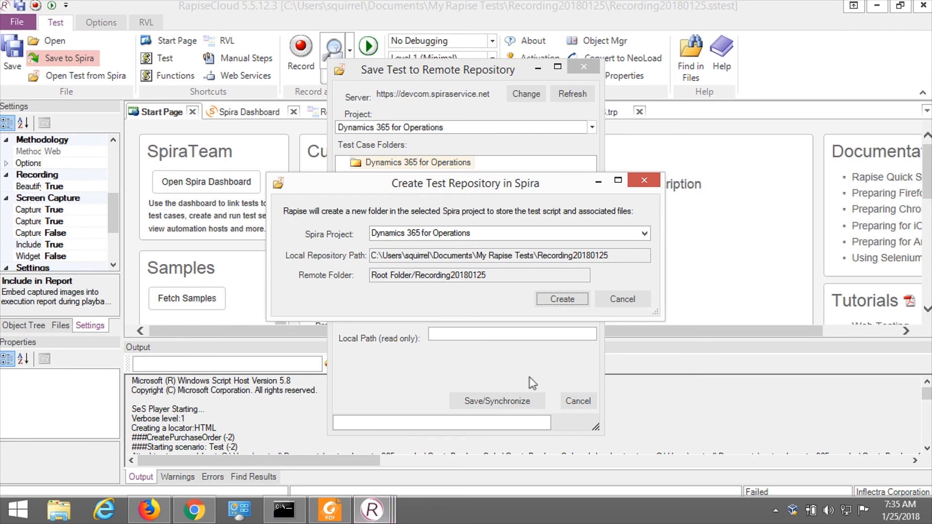
{"action": "left_click", "coordinate": [561, 307]}
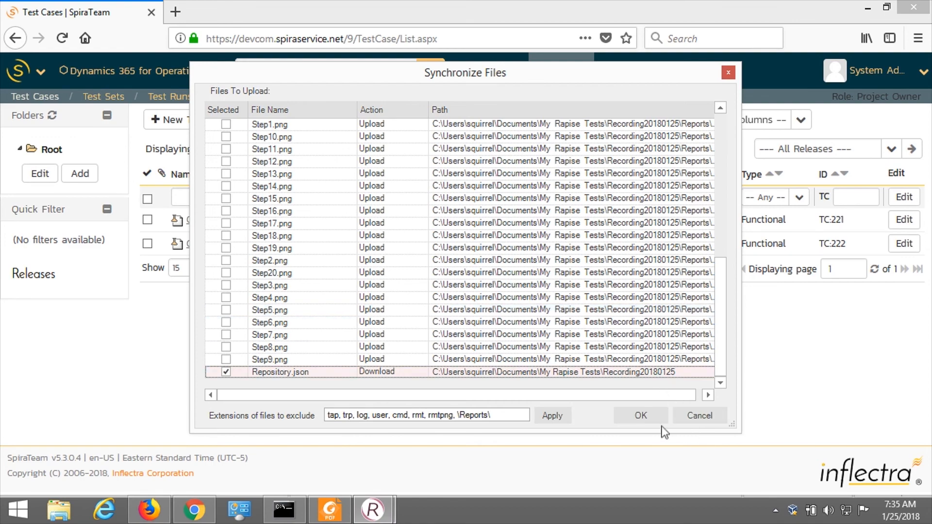
{"action": "left_click", "coordinate": [641, 415]}
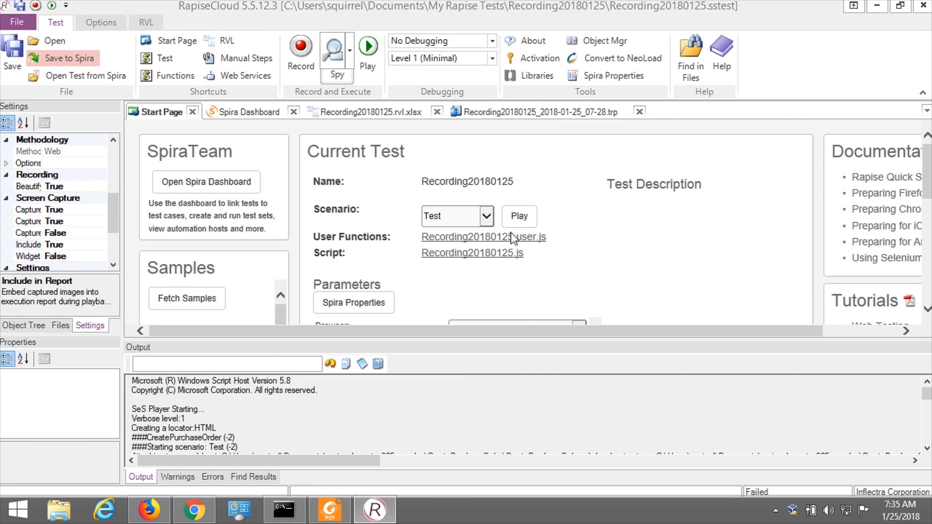
{"action": "mouse_move", "coordinate": [148, 515]}
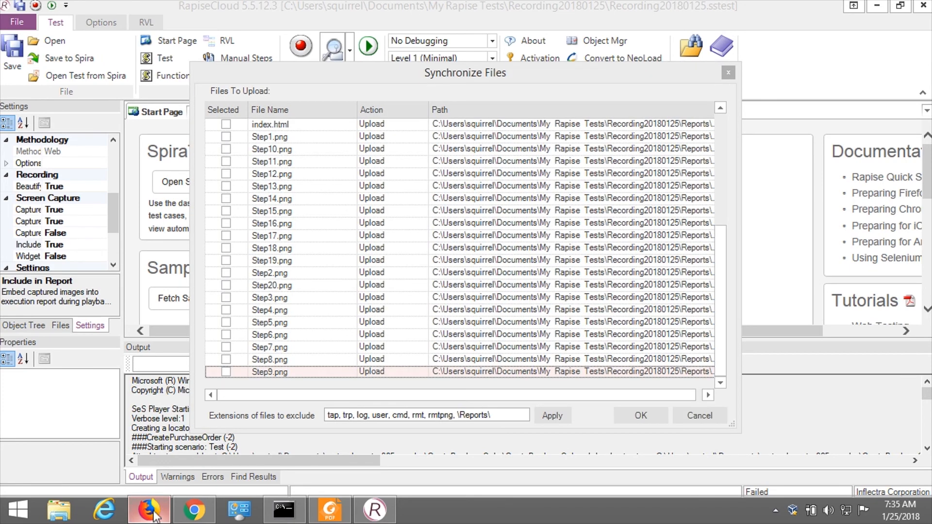
{"action": "left_click", "coordinate": [648, 422]}
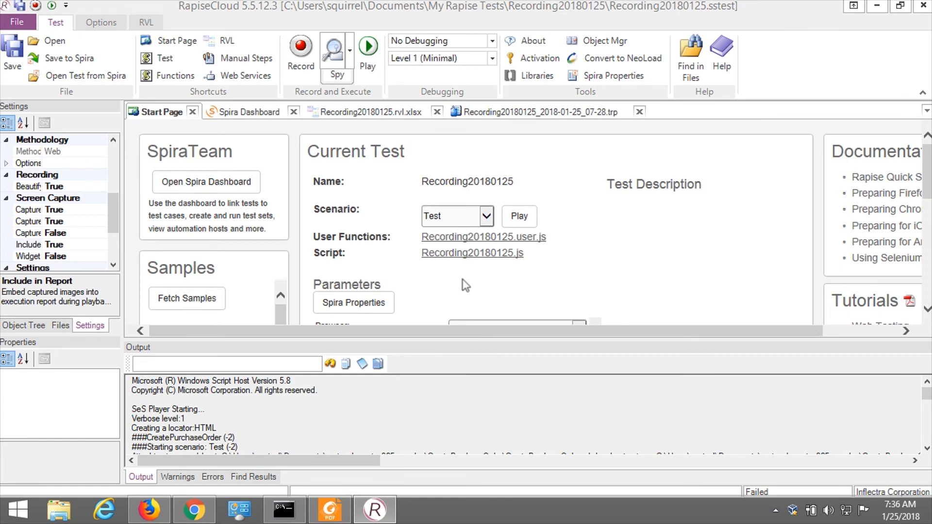
Switch to SpiraTeam in Firefox and create a test set named Advanced in the root folder.
{"action": "left_click", "coordinate": [157, 506]}
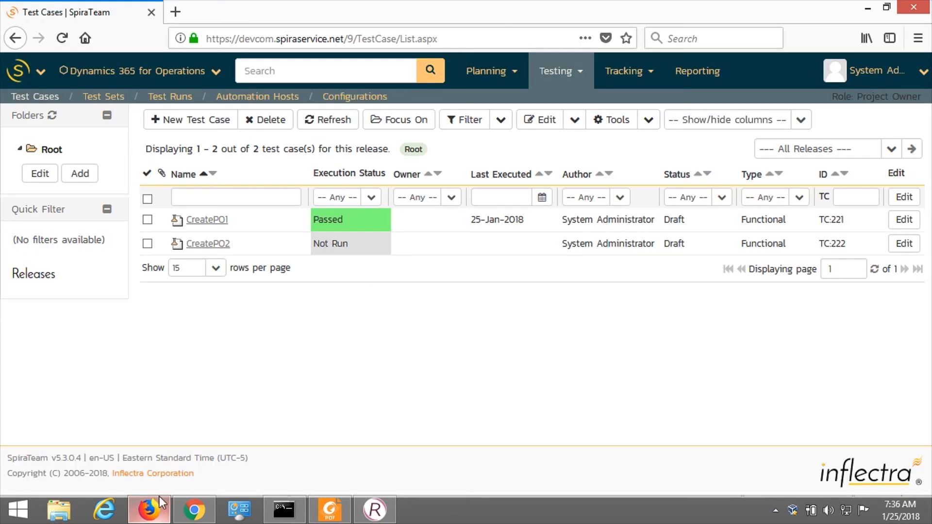
{"action": "left_click", "coordinate": [99, 100]}
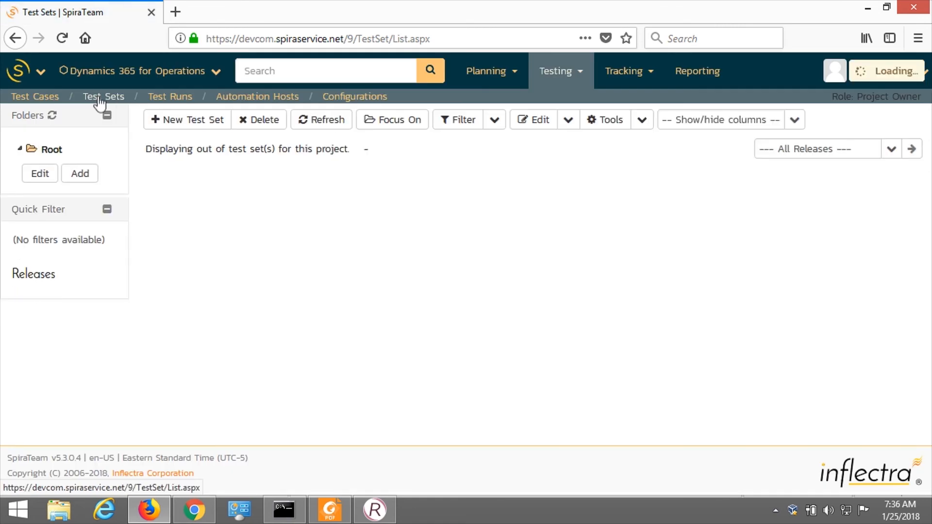
{"action": "left_click", "coordinate": [194, 129]}
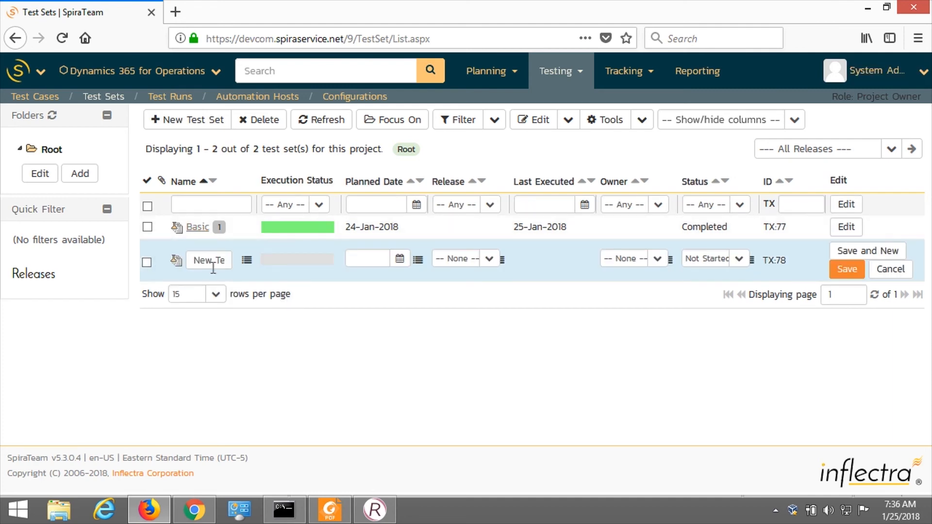
{"action": "left_click_drag", "start_coordinate": [213, 267], "coordinate": [204, 265]}
{"action": "key", "text": "Home"}
{"action": "key", "text": "shift+End"}
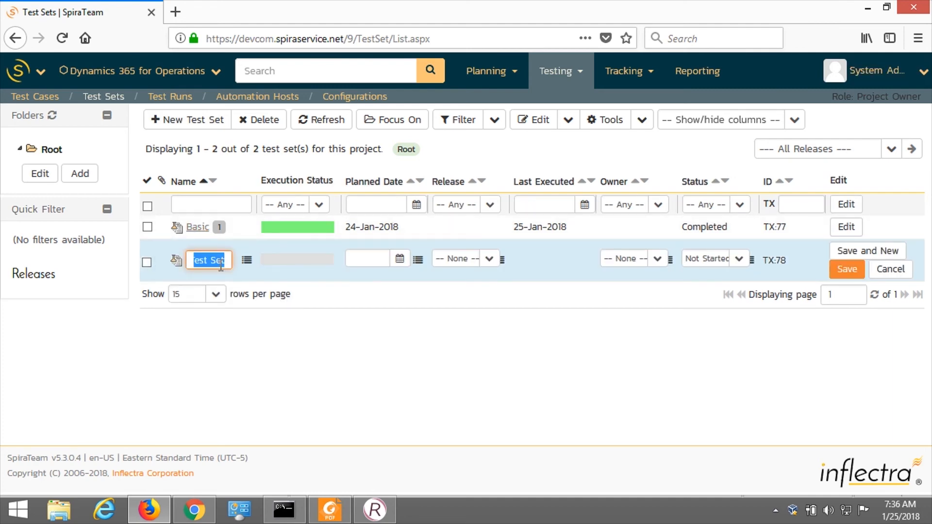
{"action": "type", "text": "Advanced"}
{"action": "left_click", "coordinate": [846, 271]}
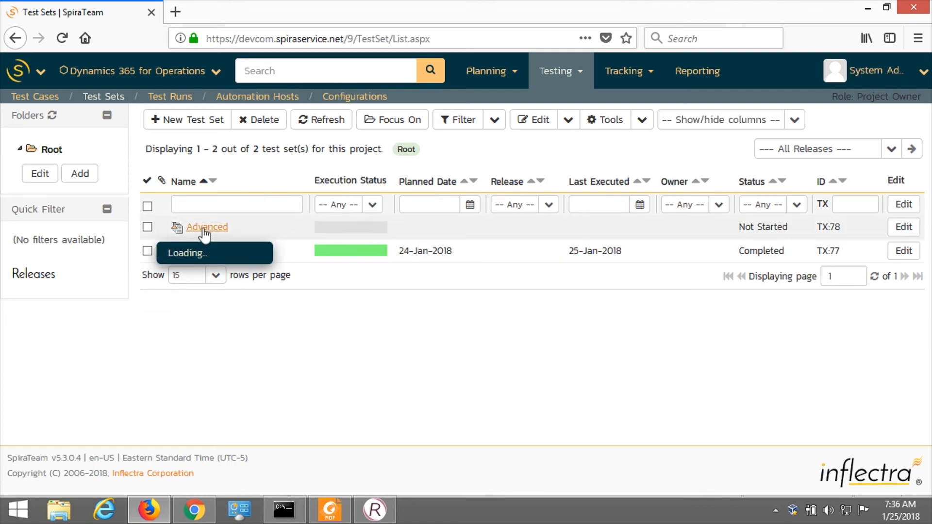
Open the Advanced test set and add the CreatePO2 test case to it from its overview.
{"action": "left_click", "coordinate": [205, 234]}
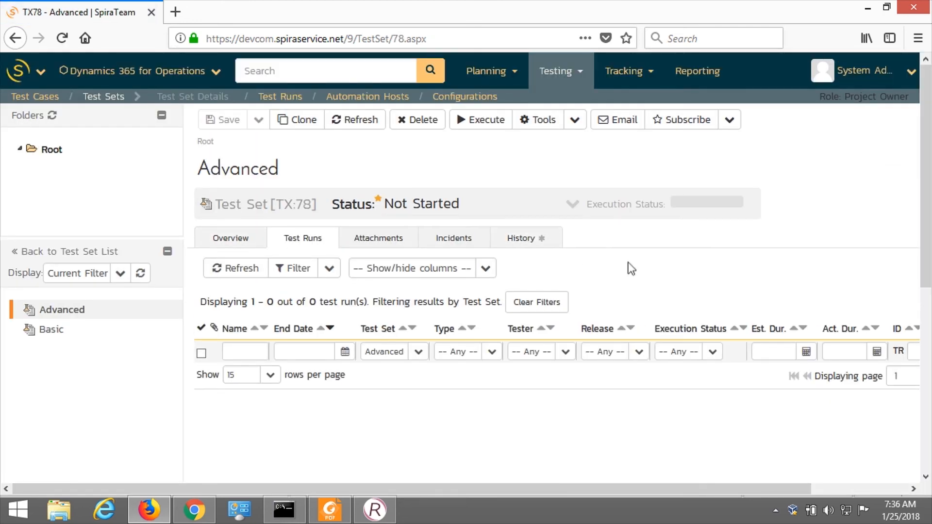
{"action": "scroll", "coordinate": [627, 263], "scroll_direction": "down", "scroll_amount": 3}
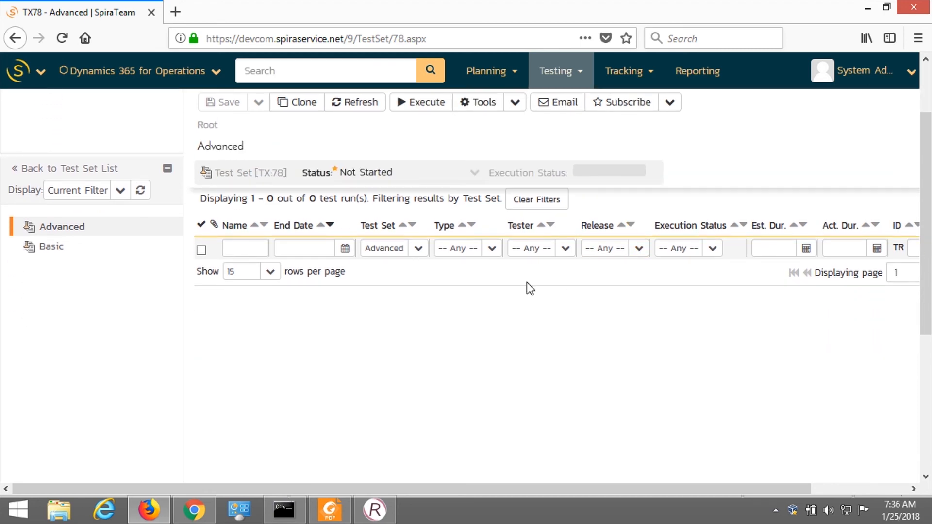
{"action": "scroll", "coordinate": [485, 301], "scroll_direction": "up", "scroll_amount": 3}
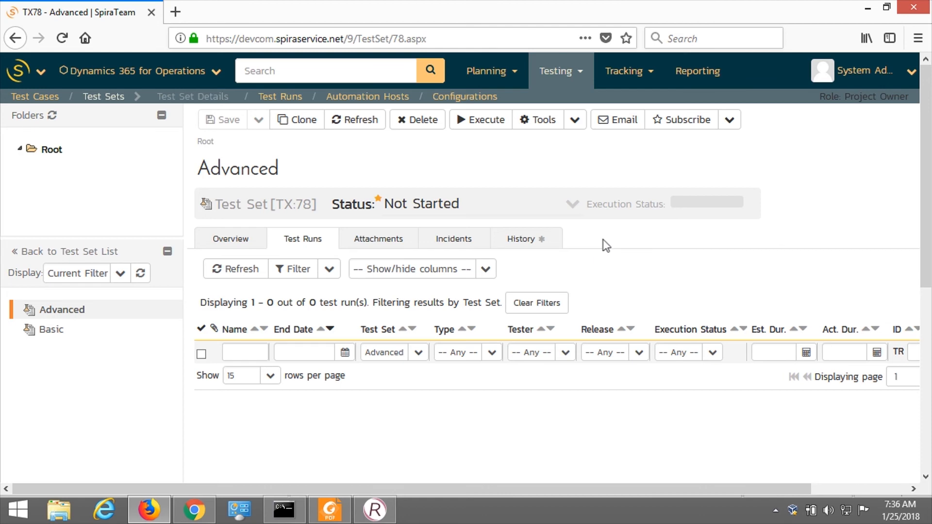
{"action": "left_click", "coordinate": [224, 239]}
{"action": "scroll", "coordinate": [280, 299], "scroll_direction": "down", "scroll_amount": 3}
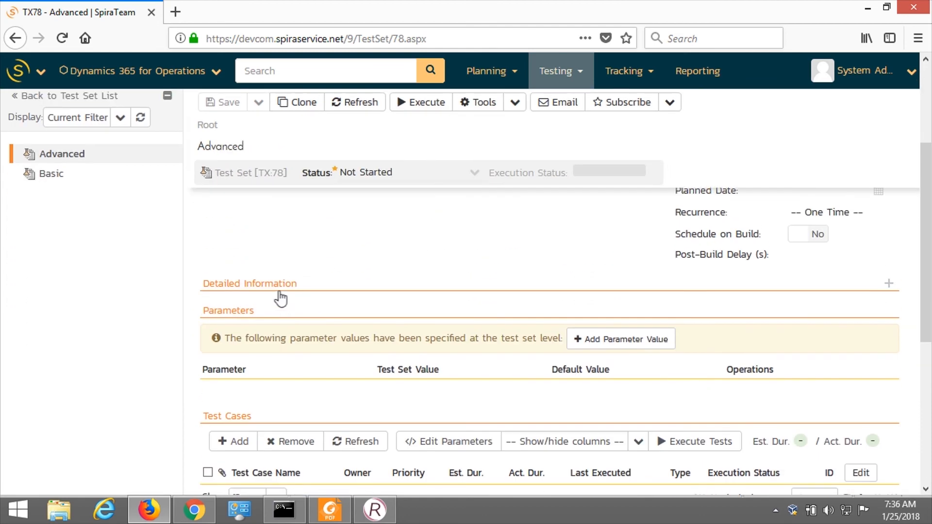
{"action": "scroll", "coordinate": [280, 297], "scroll_direction": "down", "scroll_amount": 3}
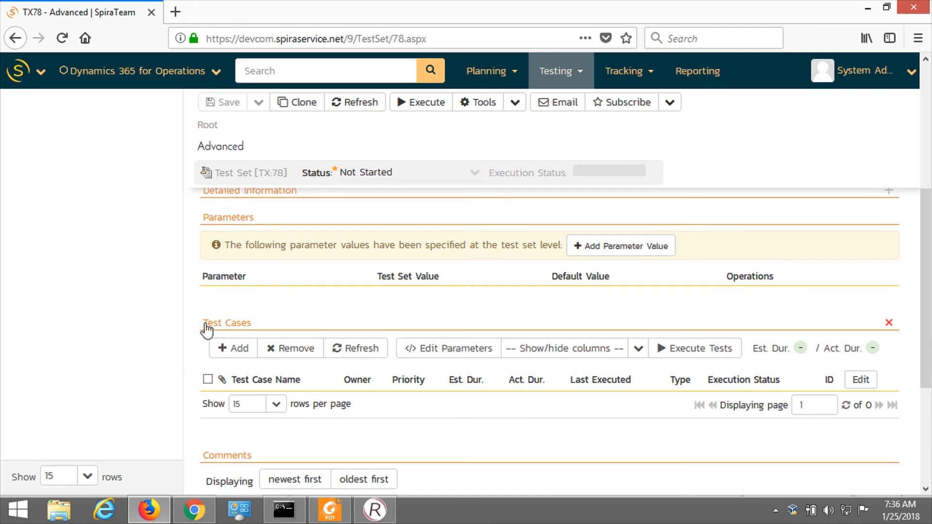
{"action": "left_click", "coordinate": [235, 353]}
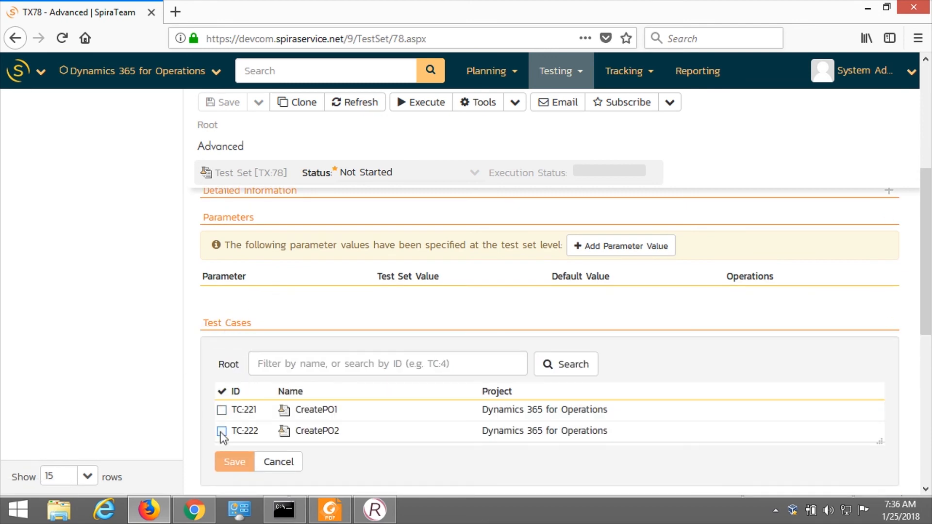
{"action": "left_click", "coordinate": [221, 431]}
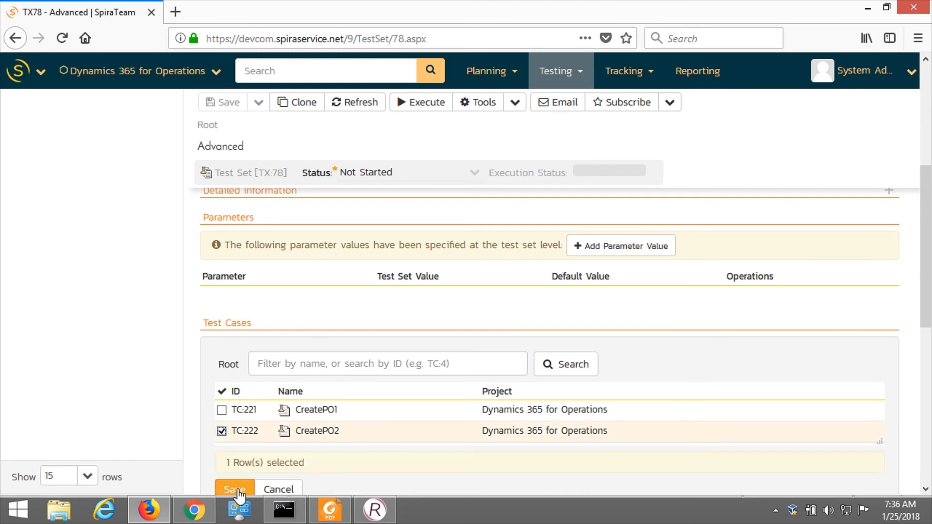
{"action": "left_click", "coordinate": [237, 490]}
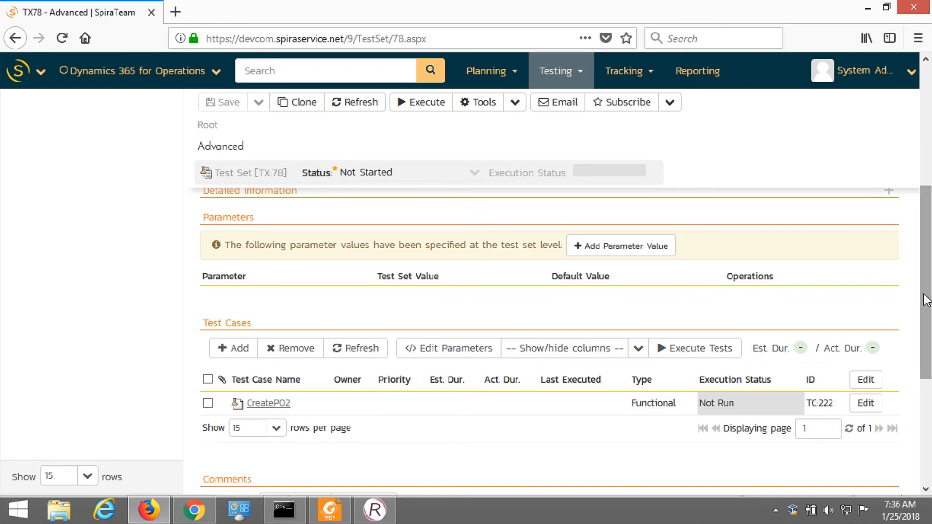
Set the Advanced test set's type to Automated and its automation host to DMW81.
{"action": "left_click_drag", "start_coordinate": [929, 309], "coordinate": [918, 213]}
{"action": "scroll", "coordinate": [916, 212], "scroll_direction": "down", "scroll_amount": 2}
{"action": "scroll", "coordinate": [781, 303], "scroll_direction": "up", "scroll_amount": 4}
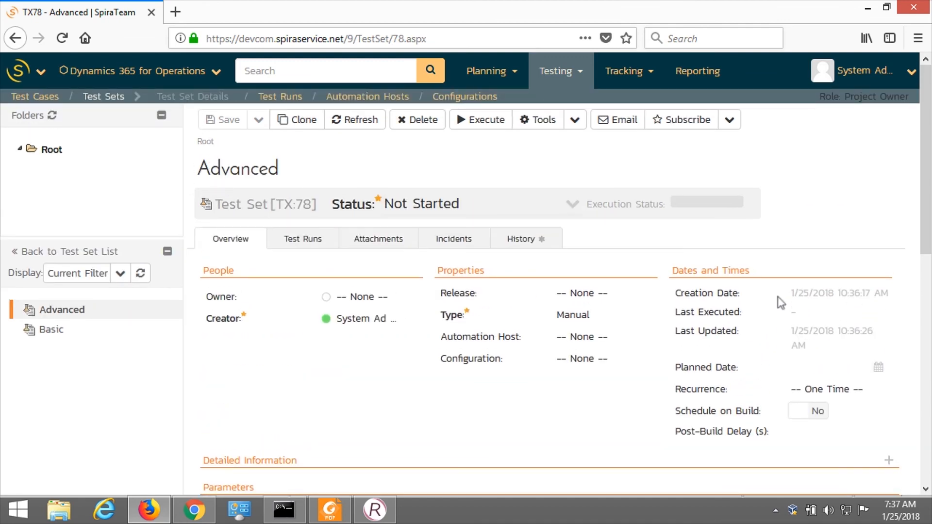
{"action": "left_click", "coordinate": [588, 316]}
{"action": "left_click", "coordinate": [590, 338]}
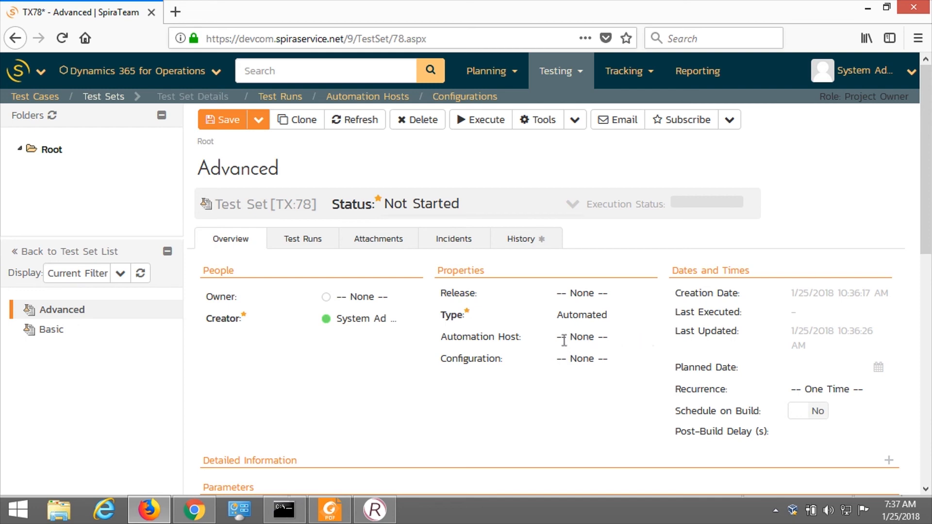
{"action": "left_click", "coordinate": [646, 340]}
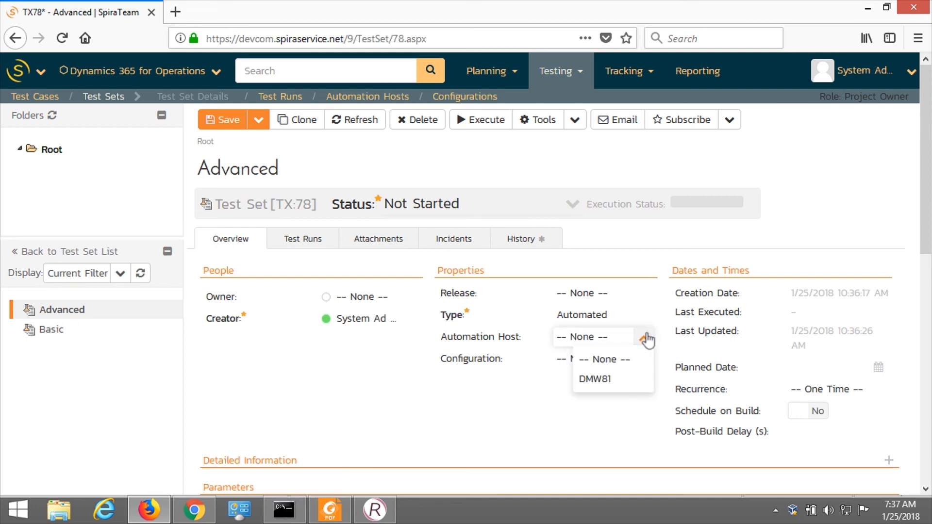
{"action": "left_click", "coordinate": [600, 381]}
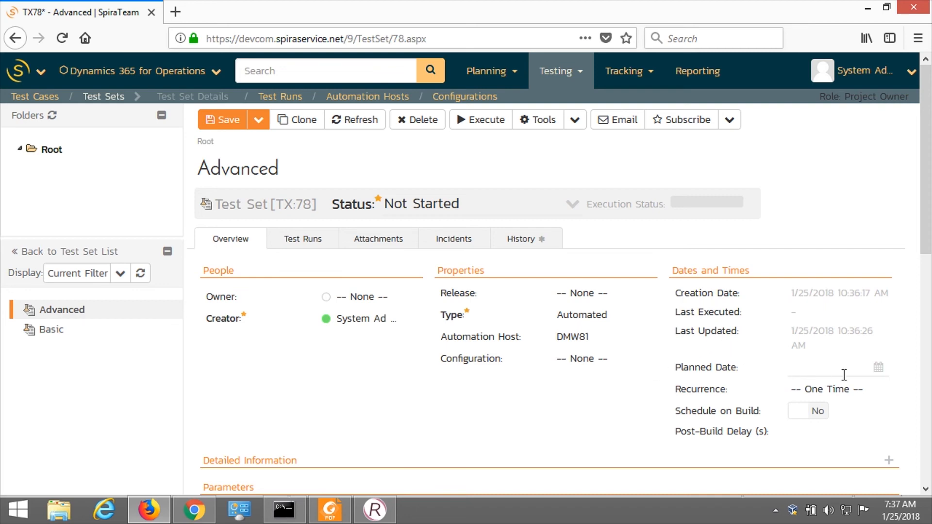
Set the Advanced test set's planned date to January 24, 2018 and save the changes.
{"action": "left_click", "coordinate": [879, 368]}
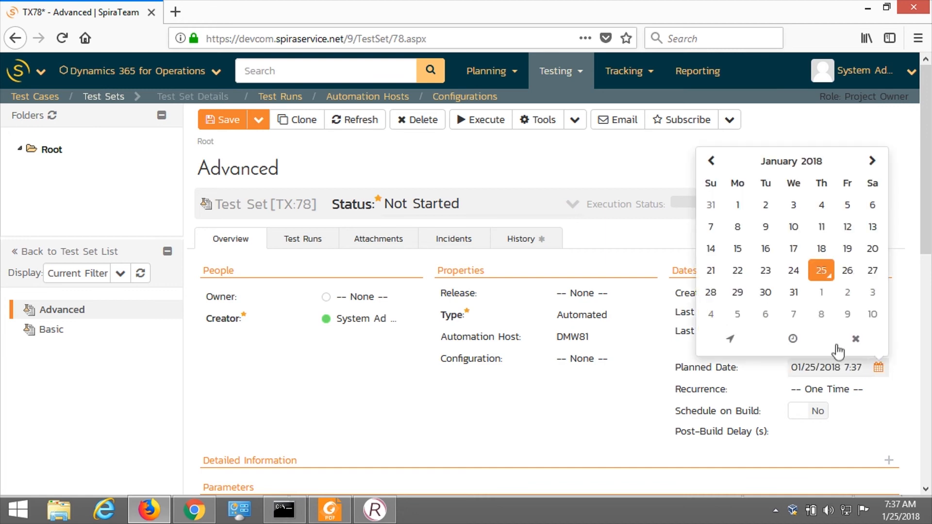
{"action": "left_click", "coordinate": [795, 272]}
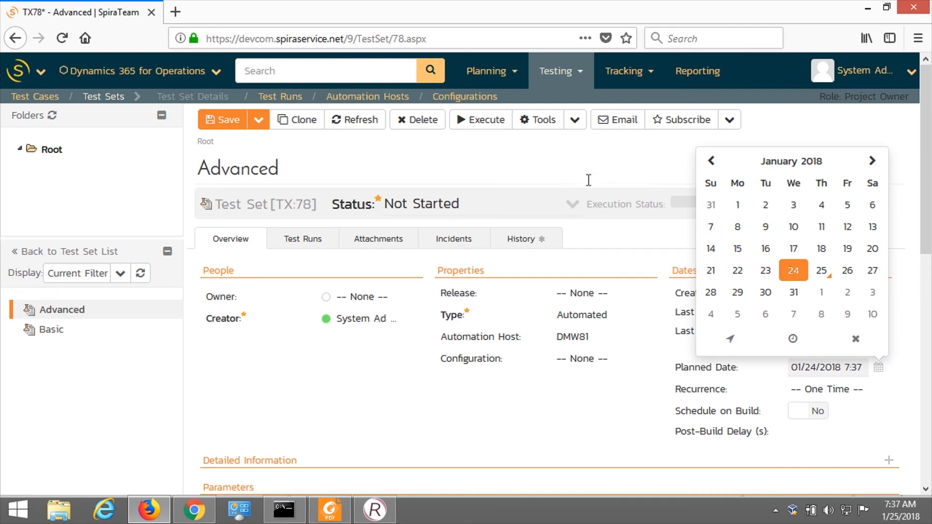
{"action": "left_click", "coordinate": [582, 166]}
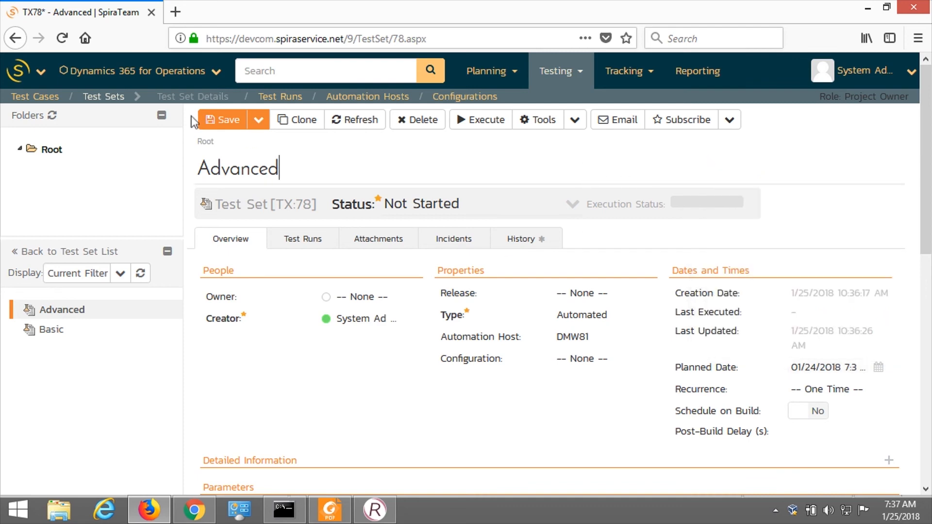
{"action": "left_click", "coordinate": [219, 123]}
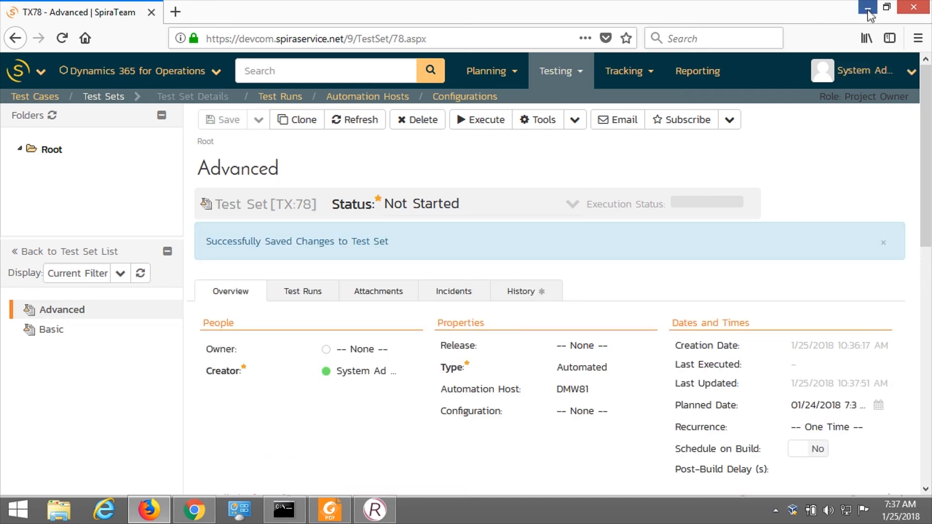
Switch to the Dynamics 365 dashboard and start the background Rapise launcher to run the scheduled Advanced test set.
{"action": "left_click", "coordinate": [868, 9]}
{"action": "left_click", "coordinate": [874, 7]}
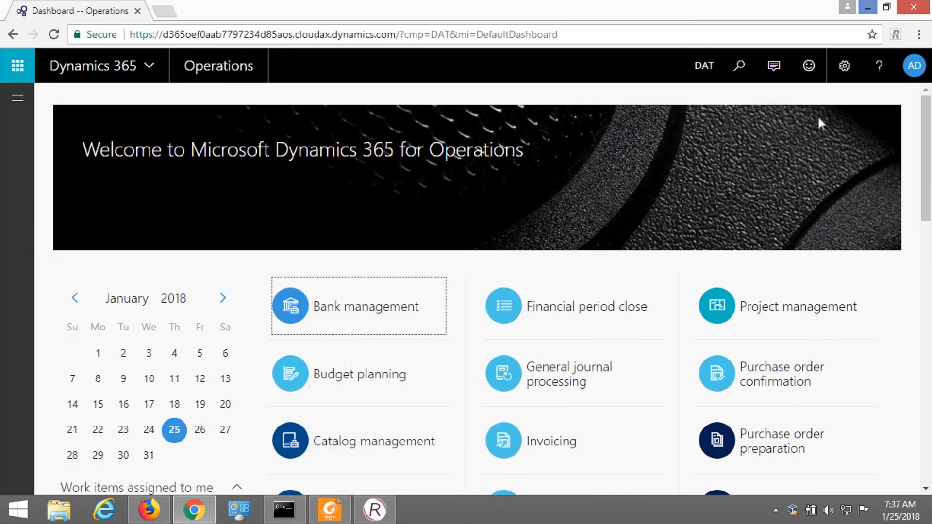
{"action": "left_click", "coordinate": [775, 510]}
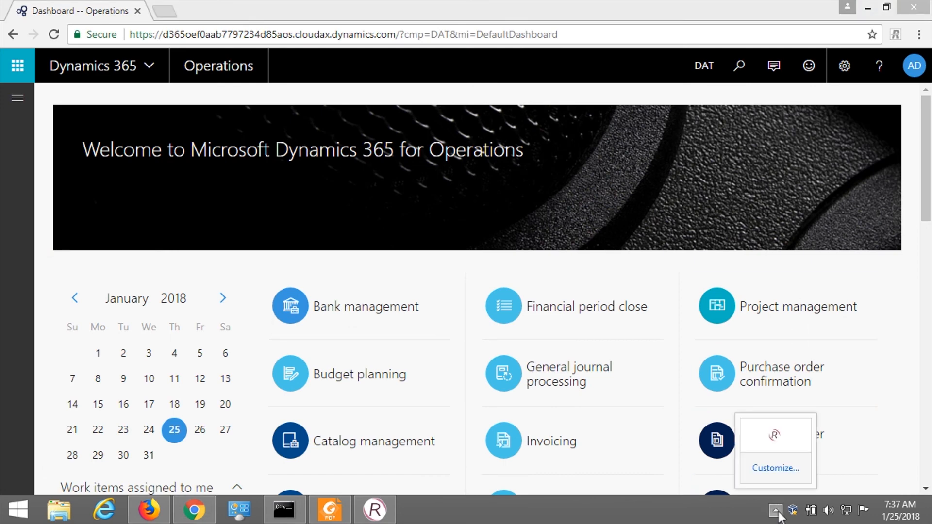
{"action": "double_click", "coordinate": [777, 437]}
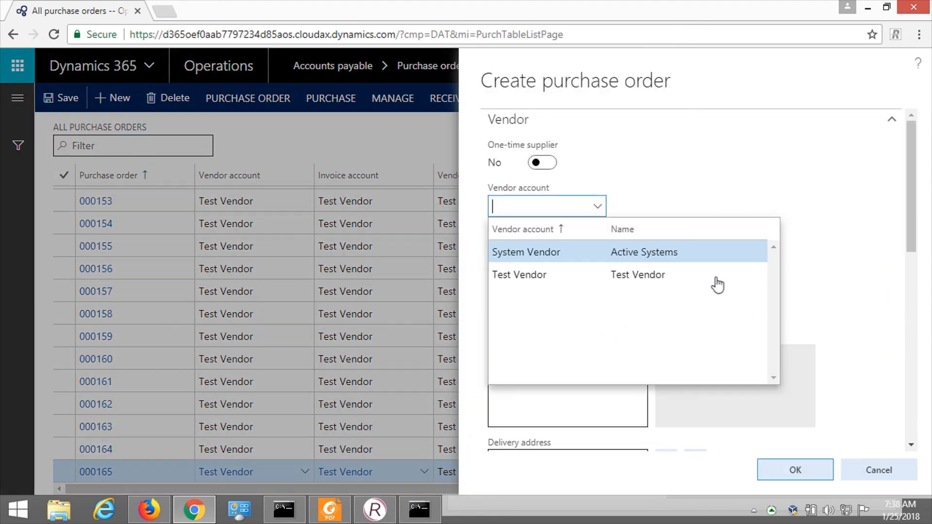
{"action": "left_click", "coordinate": [718, 278]}
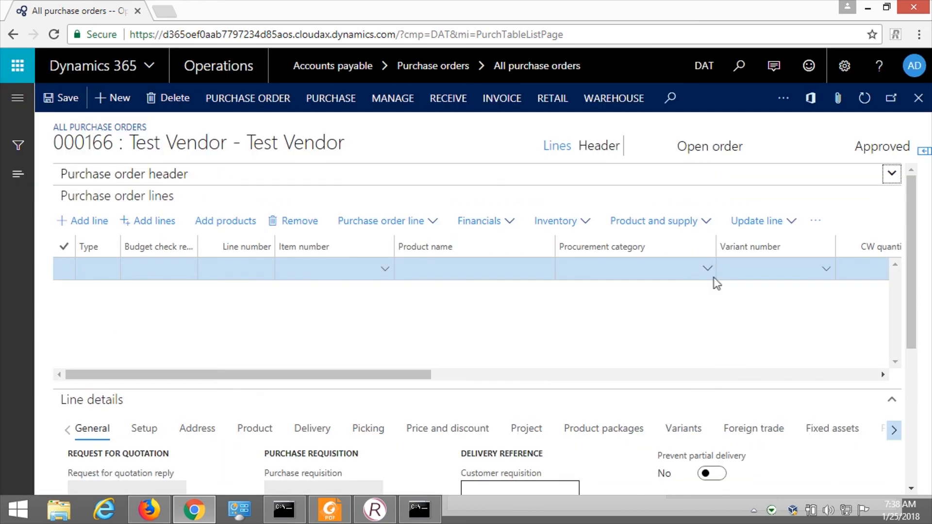
{"action": "type", "text": "11"}
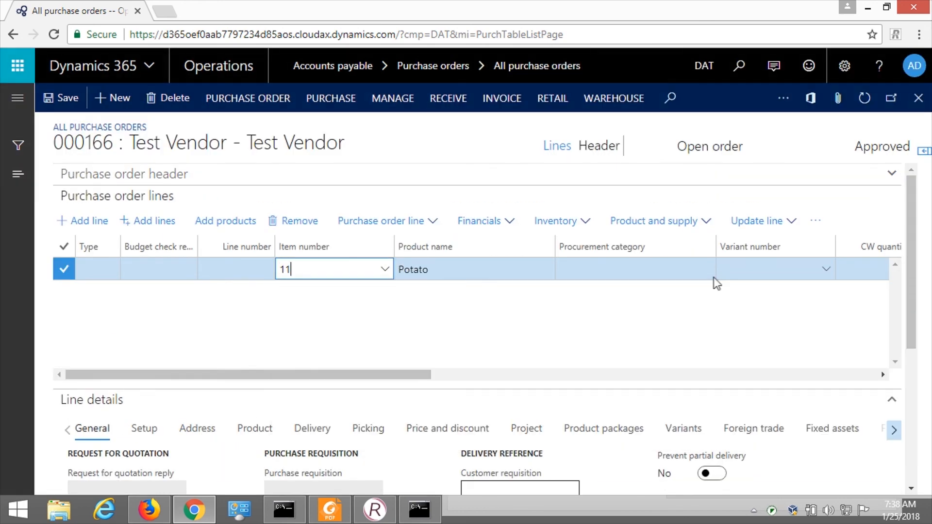
{"action": "key", "text": "alt+n"}
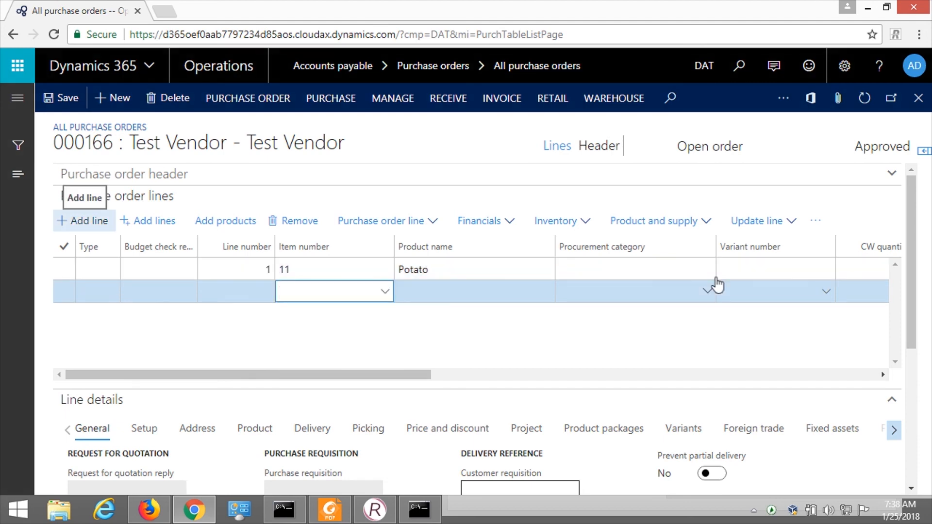
{"action": "type", "text": "15"}
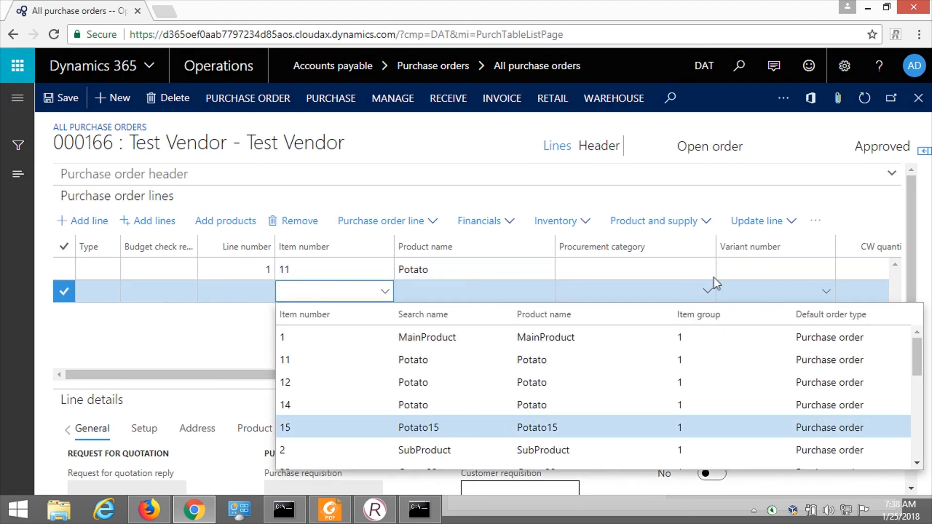
{"action": "key", "text": "ctrl+s"}
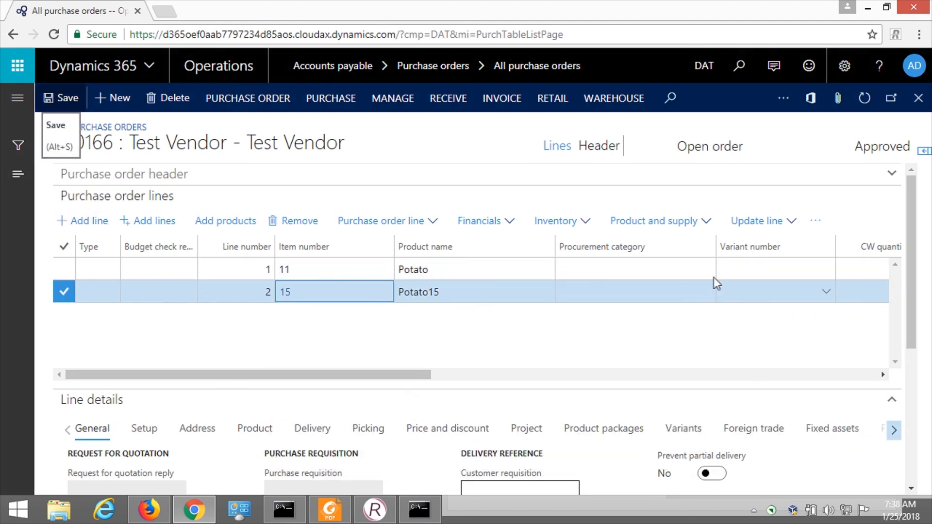
{"action": "key", "text": "Escape"}
{"action": "key", "text": "Escape"}
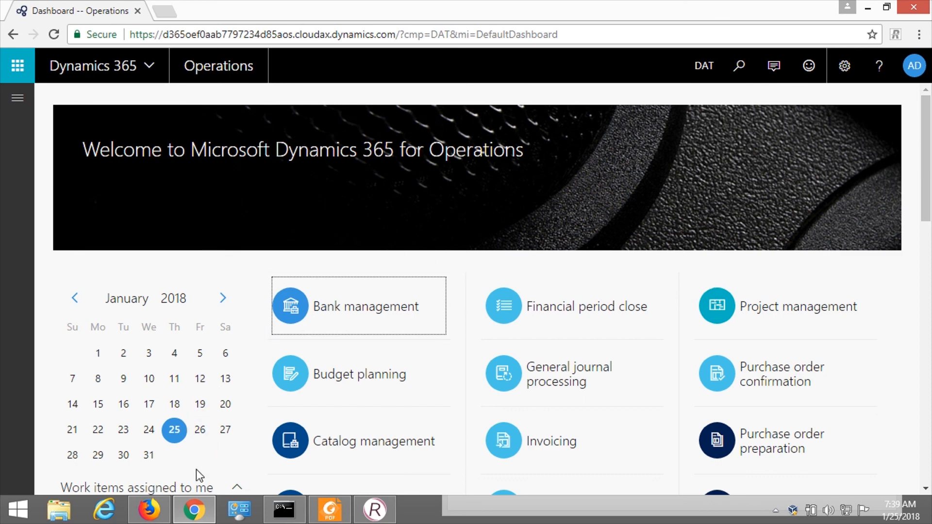
Switch to SpiraTeam in Firefox, refresh the Advanced test set's test runs and open the CreatePO2 run.
{"action": "left_click", "coordinate": [148, 513]}
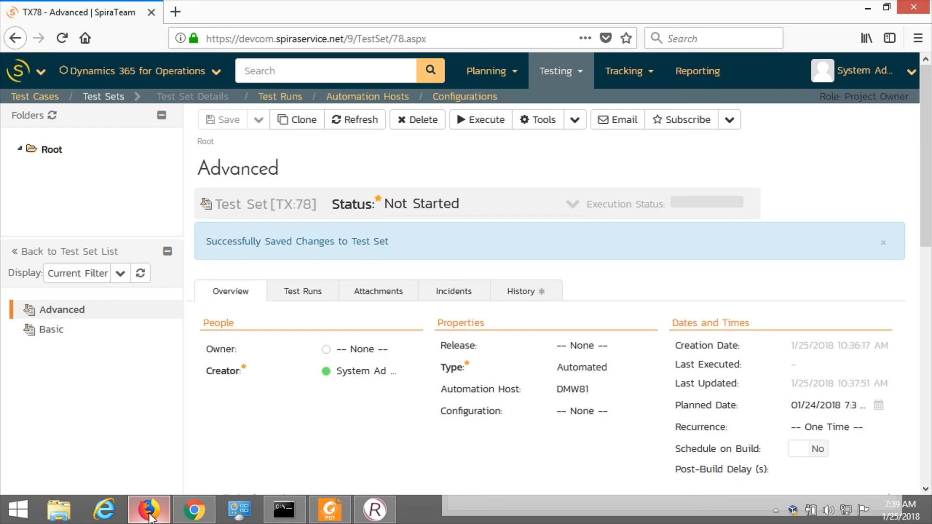
{"action": "left_click", "coordinate": [301, 297]}
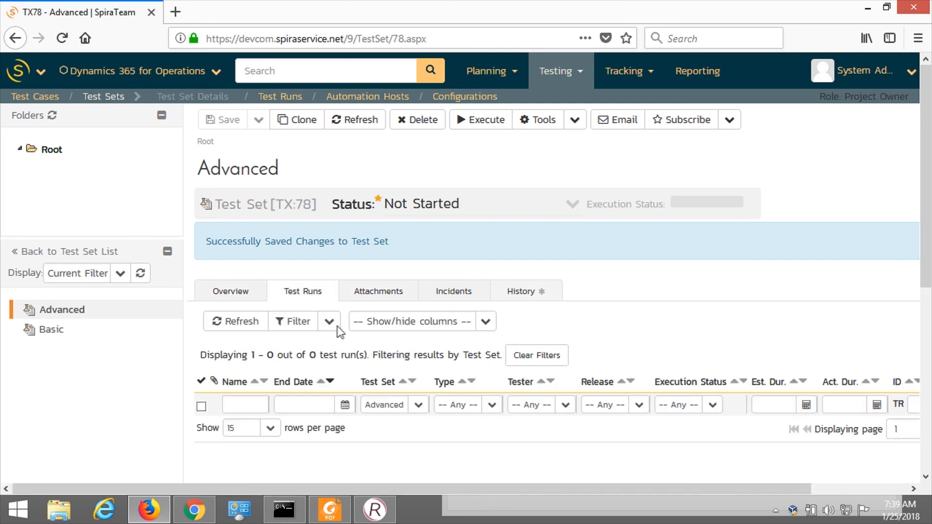
{"action": "left_click", "coordinate": [233, 326]}
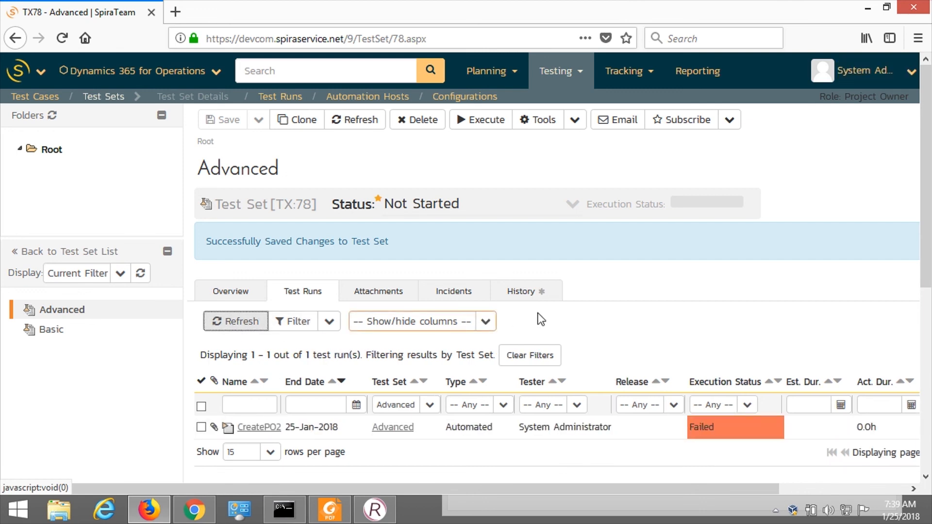
{"action": "scroll", "coordinate": [633, 289], "scroll_direction": "down", "scroll_amount": 3}
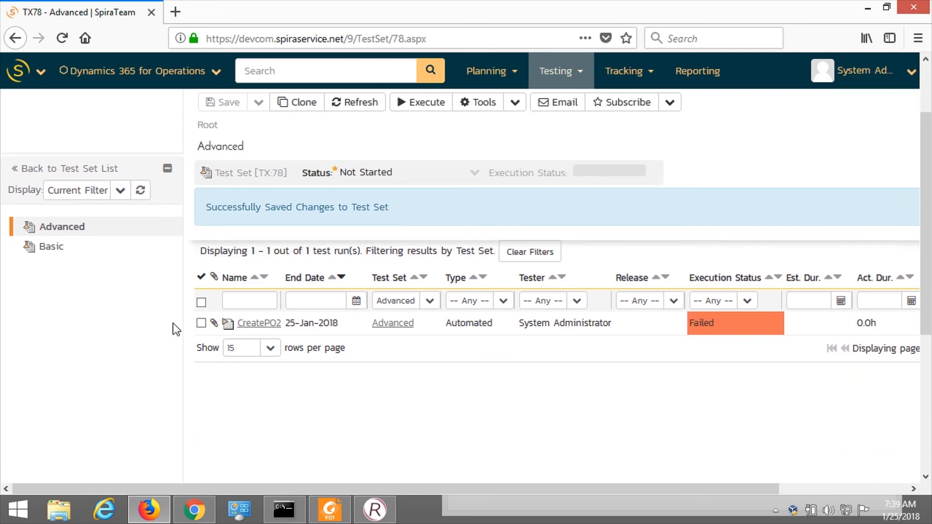
{"action": "mouse_move", "coordinate": [270, 328]}
{"action": "left_click", "coordinate": [260, 326]}
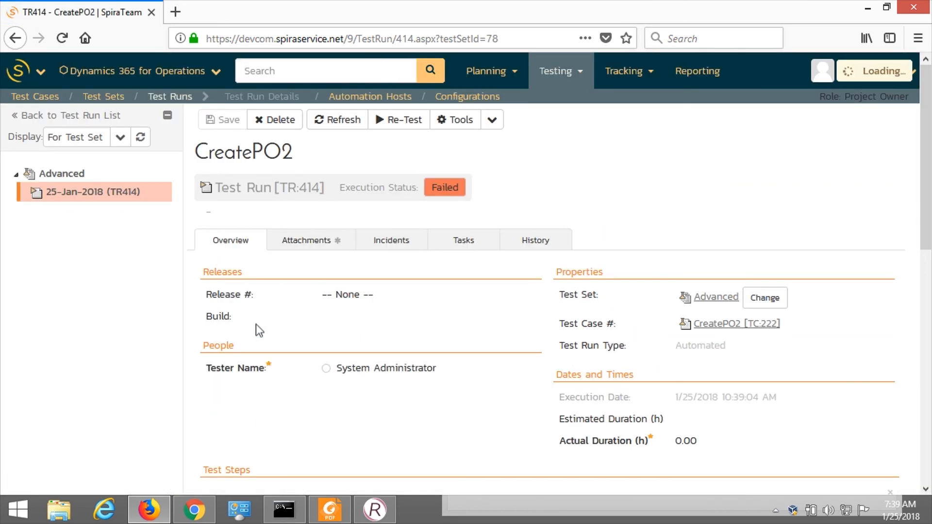
Examine the CreatePO2 test run's steps, including their actual results, captured screenshots and execution statuses.
{"action": "scroll", "coordinate": [700, 282], "scroll_direction": "down", "scroll_amount": 5}
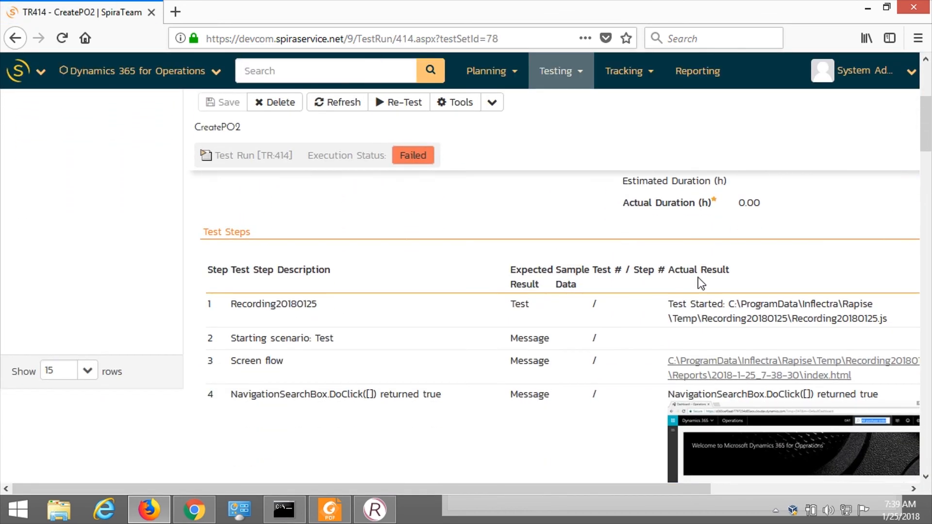
{"action": "scroll", "coordinate": [700, 282], "scroll_direction": "down", "scroll_amount": 3}
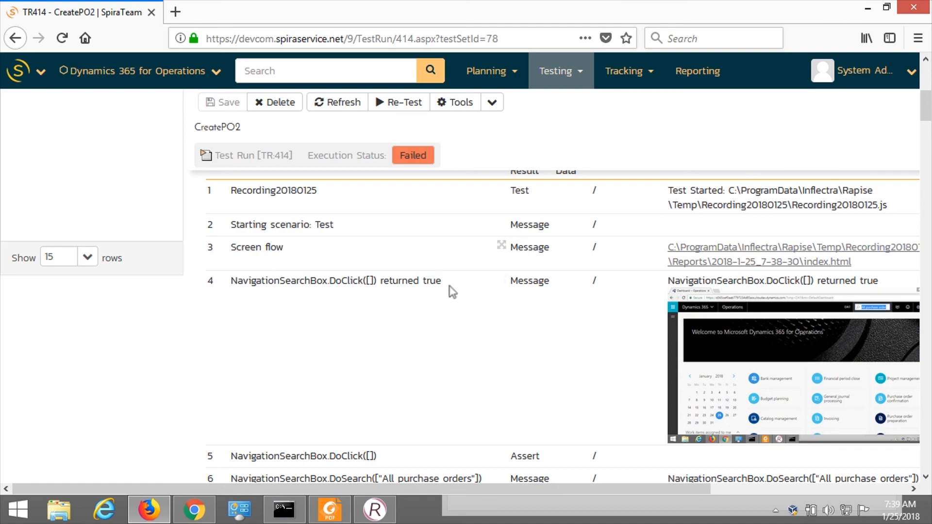
{"action": "scroll", "coordinate": [449, 289], "scroll_direction": "down", "scroll_amount": 3}
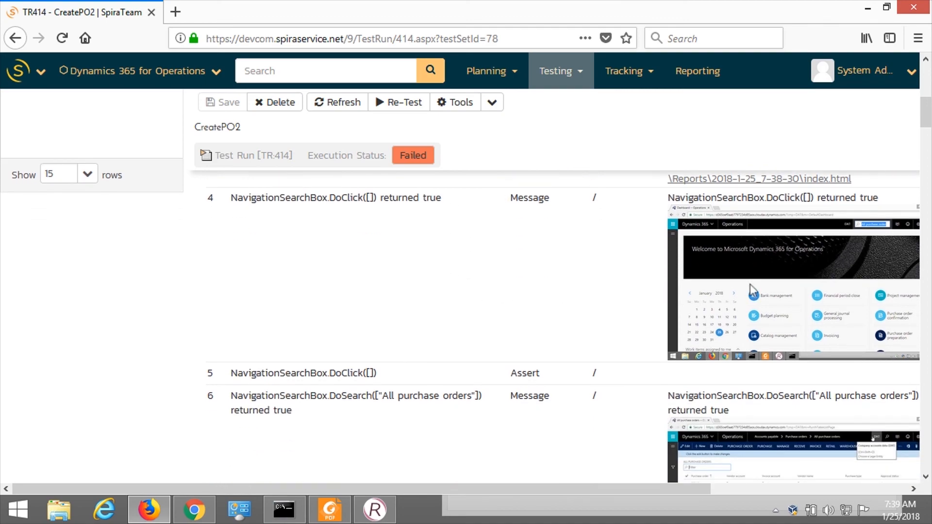
{"action": "scroll", "coordinate": [750, 284], "scroll_direction": "down", "scroll_amount": 15}
{"action": "scroll", "coordinate": [754, 288], "scroll_direction": "down", "scroll_amount": 20}
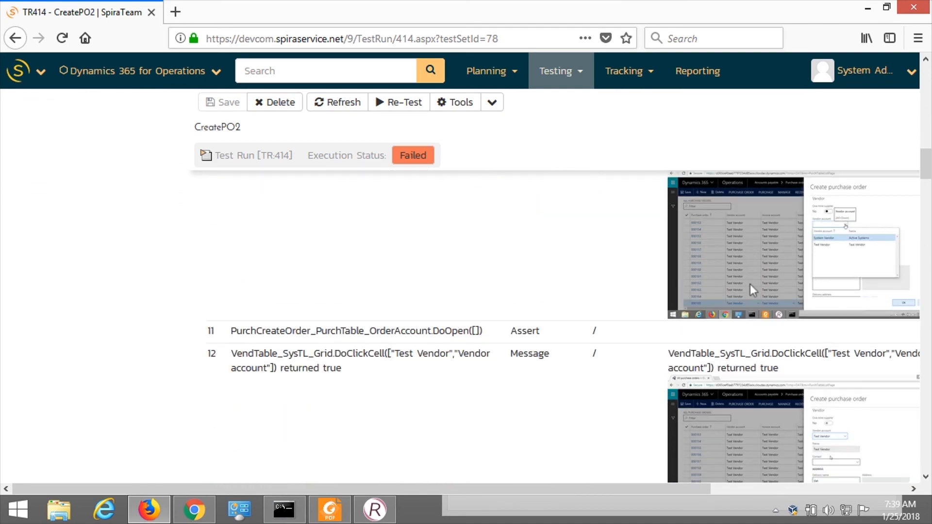
{"action": "left_click_drag", "start_coordinate": [379, 489], "coordinate": [544, 508]}
{"action": "scroll", "coordinate": [286, 387], "scroll_direction": "down", "scroll_amount": 20}
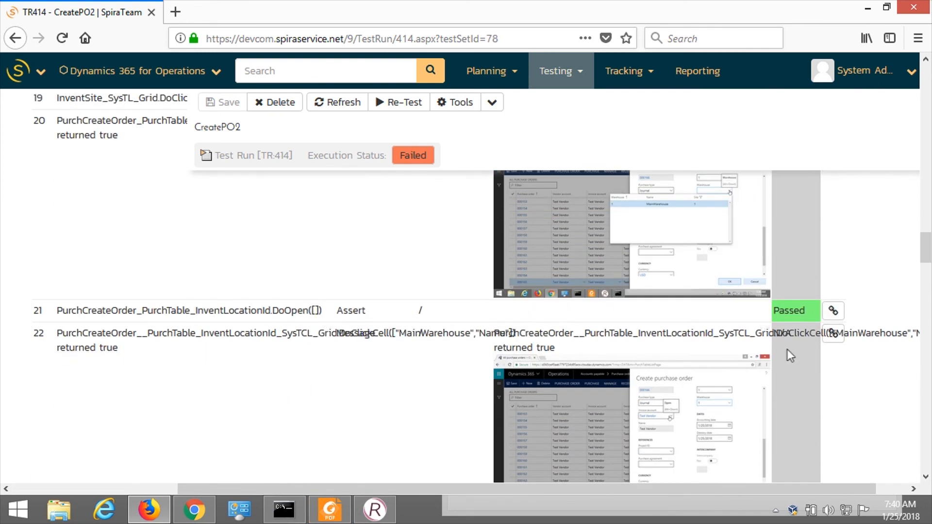
{"action": "scroll", "coordinate": [791, 356], "scroll_direction": "down", "scroll_amount": 20}
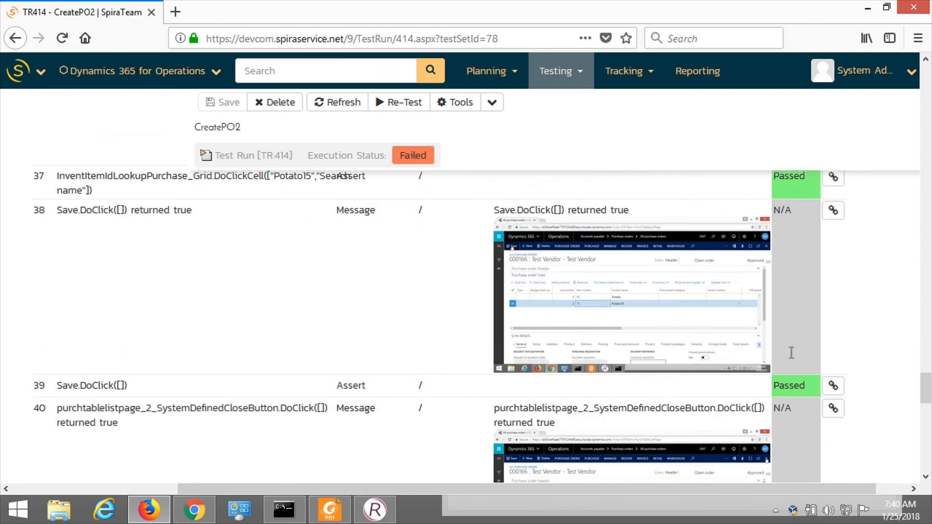
{"action": "scroll", "coordinate": [791, 352], "scroll_direction": "down", "scroll_amount": 10}
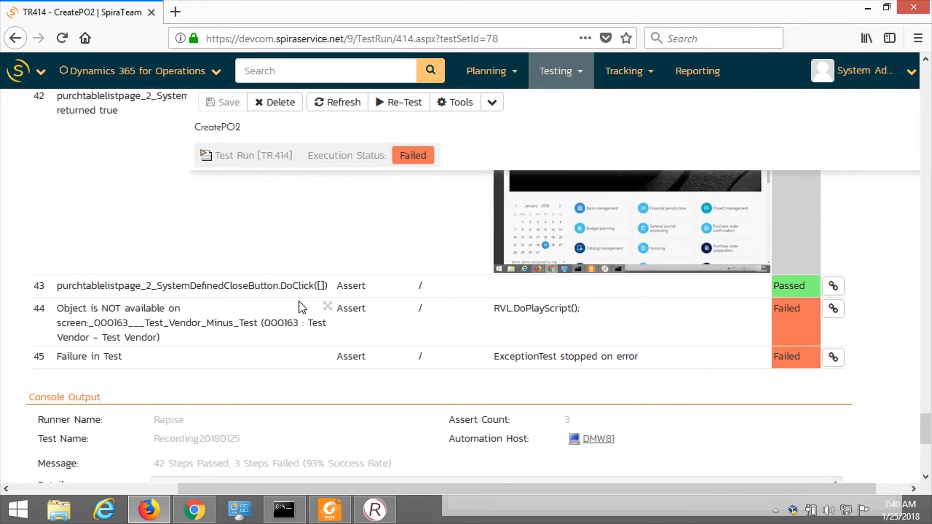
{"action": "scroll", "coordinate": [533, 327], "scroll_direction": "up", "scroll_amount": 3}
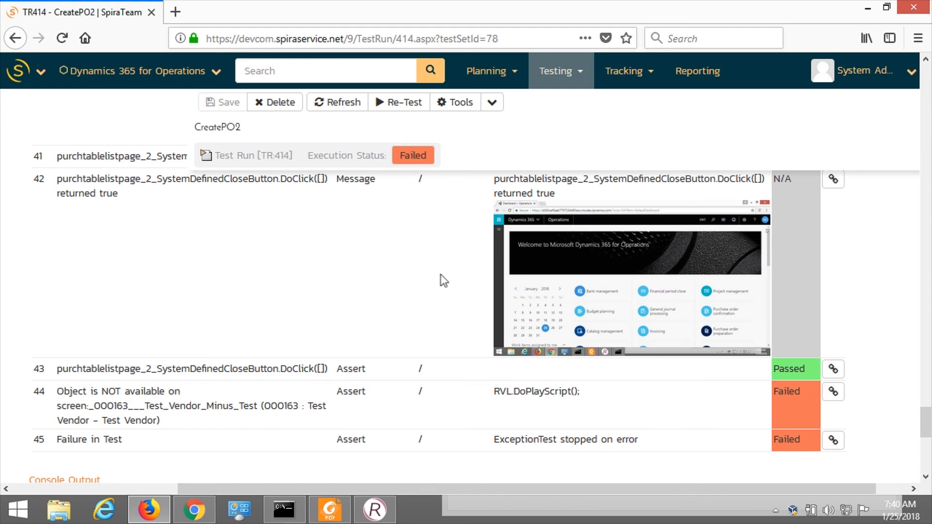
{"action": "scroll", "coordinate": [180, 412], "scroll_direction": "up", "scroll_amount": 2}
{"action": "scroll", "coordinate": [179, 411], "scroll_direction": "up", "scroll_amount": 2}
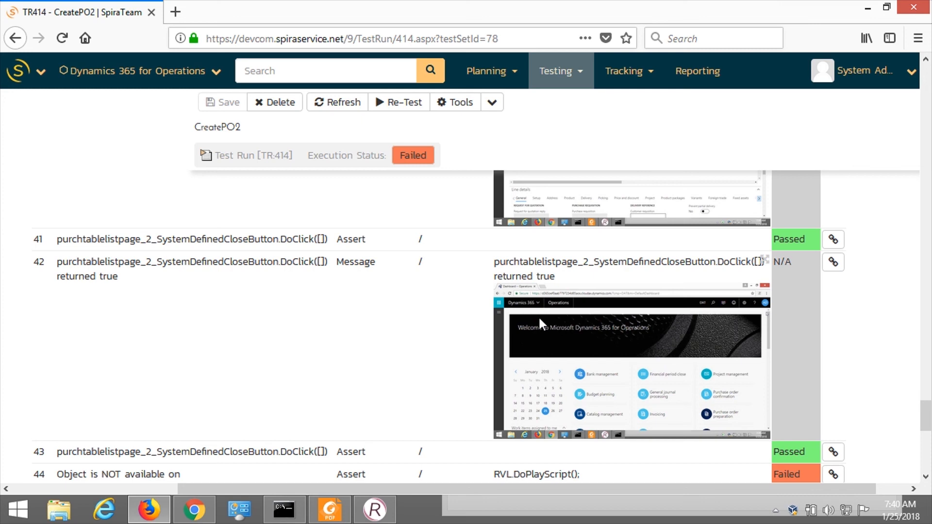
{"action": "scroll", "coordinate": [427, 325], "scroll_direction": "up", "scroll_amount": 15}
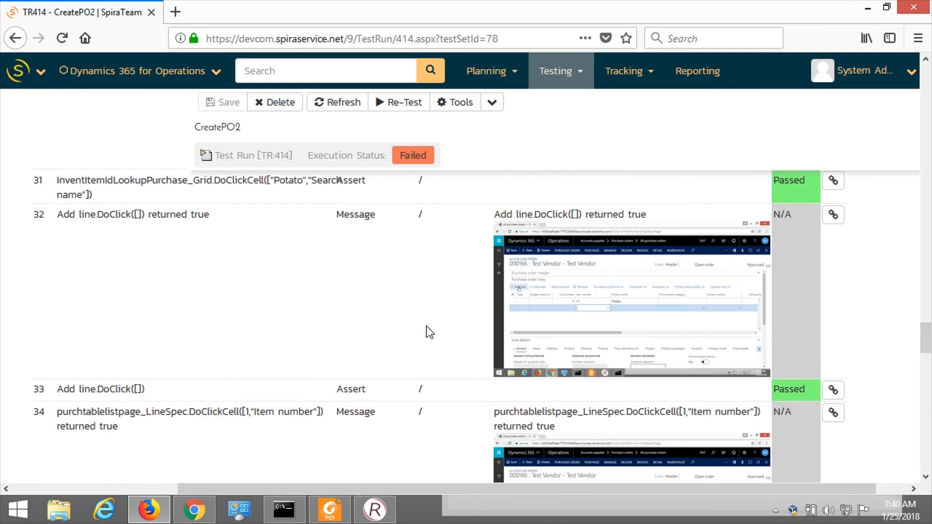
{"action": "scroll", "coordinate": [426, 326], "scroll_direction": "up", "scroll_amount": 10}
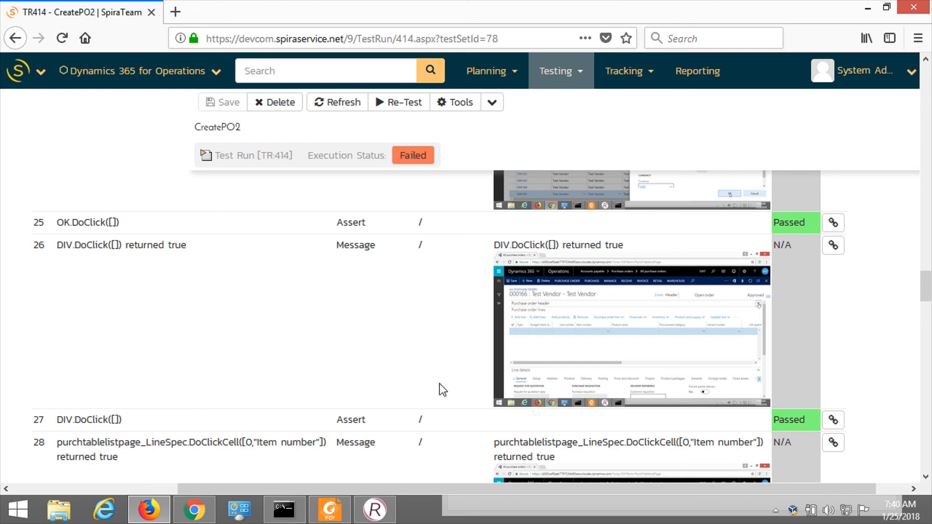
{"action": "scroll", "coordinate": [440, 383], "scroll_direction": "up", "scroll_amount": 10}
{"action": "scroll", "coordinate": [439, 384], "scroll_direction": "up", "scroll_amount": 20}
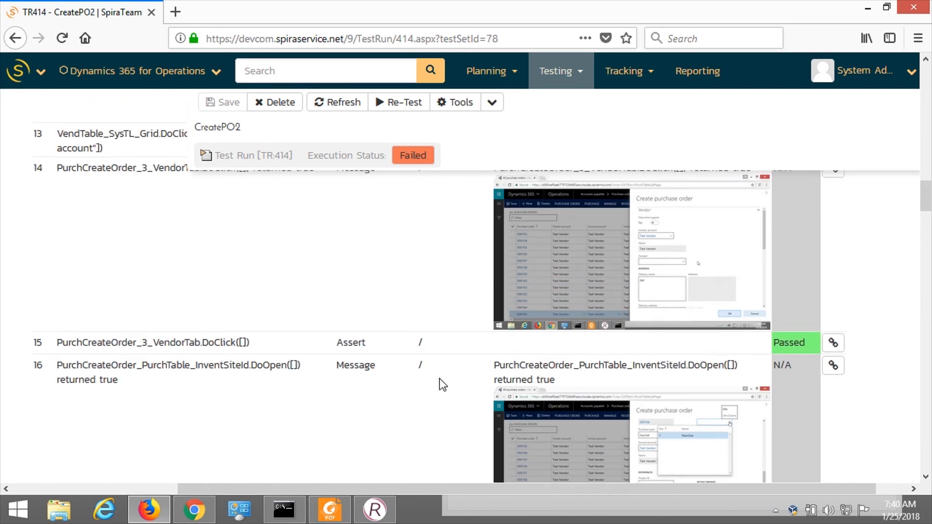